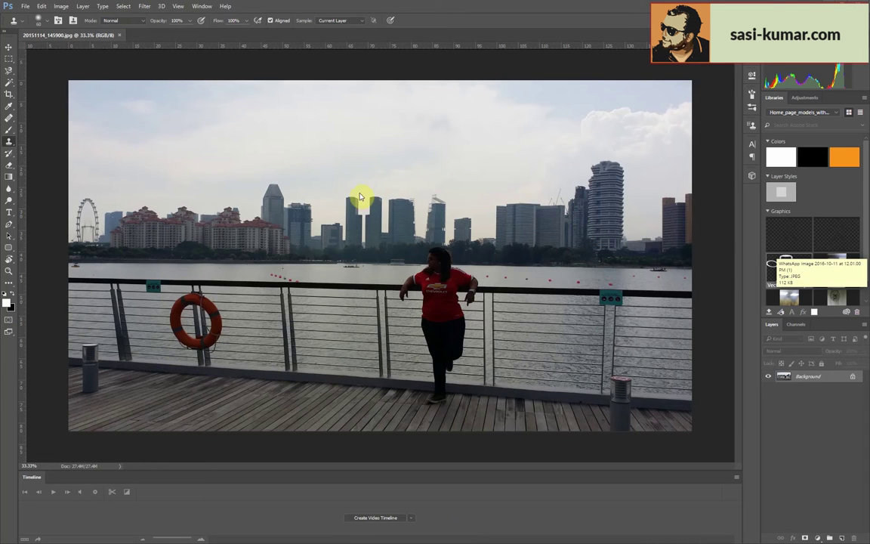
- In the Camera Raw Filter, set Exposure +0.95, Temperature +11 and Clarity +7
left_click(145, 6)
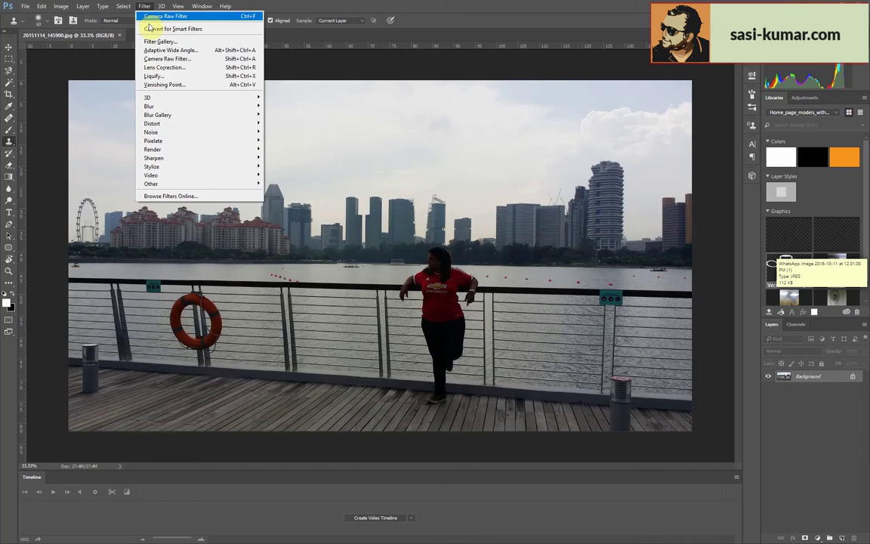
left_click(239, 58)
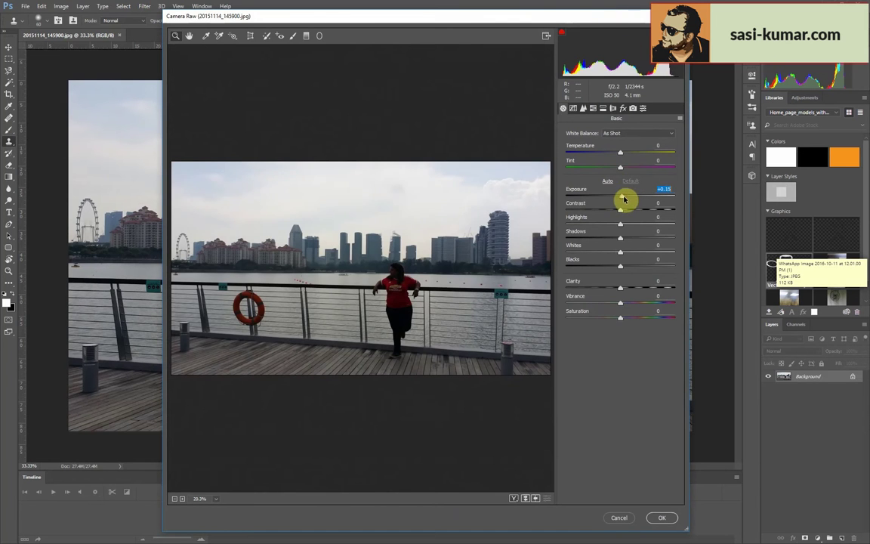
left_click_drag(624, 199, 632, 199)
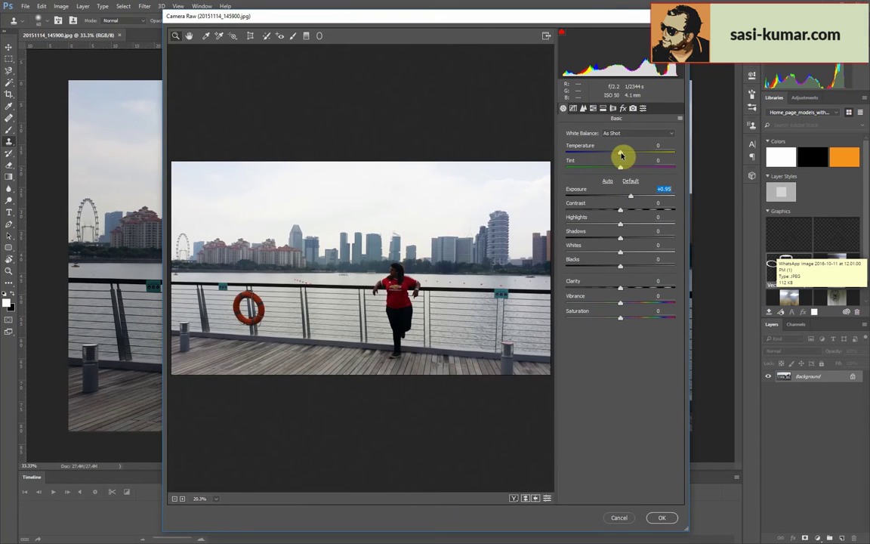
left_click_drag(620, 155, 627, 154)
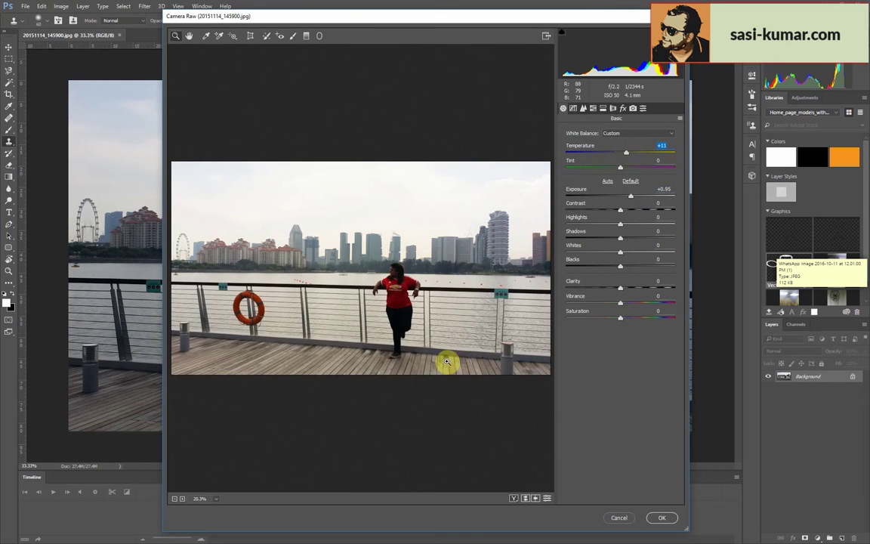
left_click(182, 499)
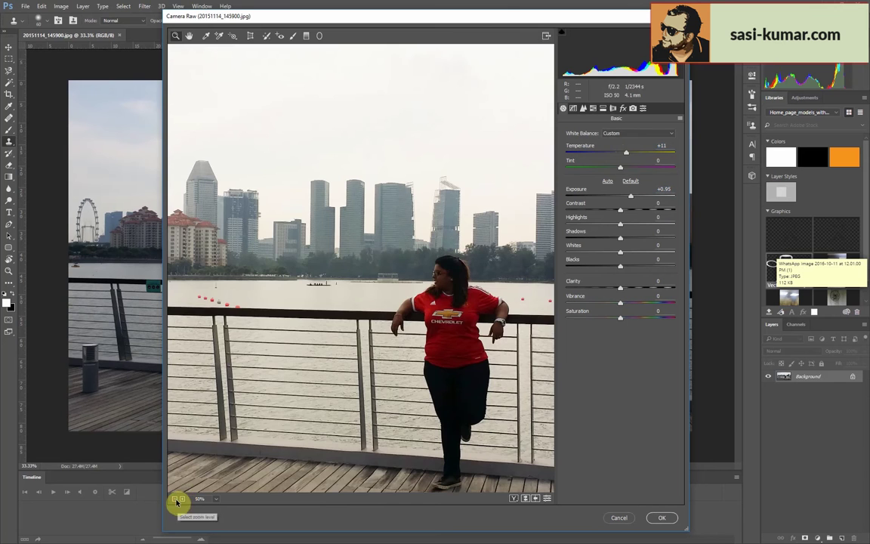
left_click(176, 499)
left_click(175, 499)
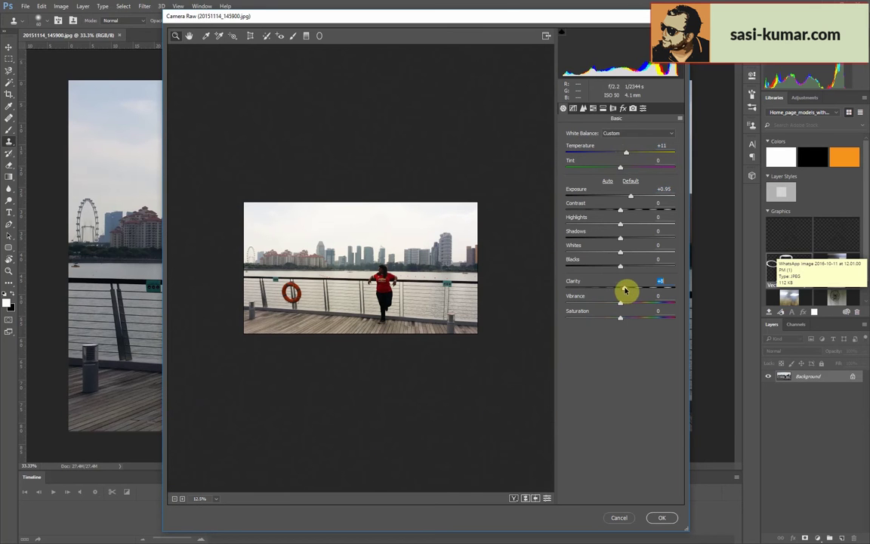
left_click_drag(626, 290, 624, 290)
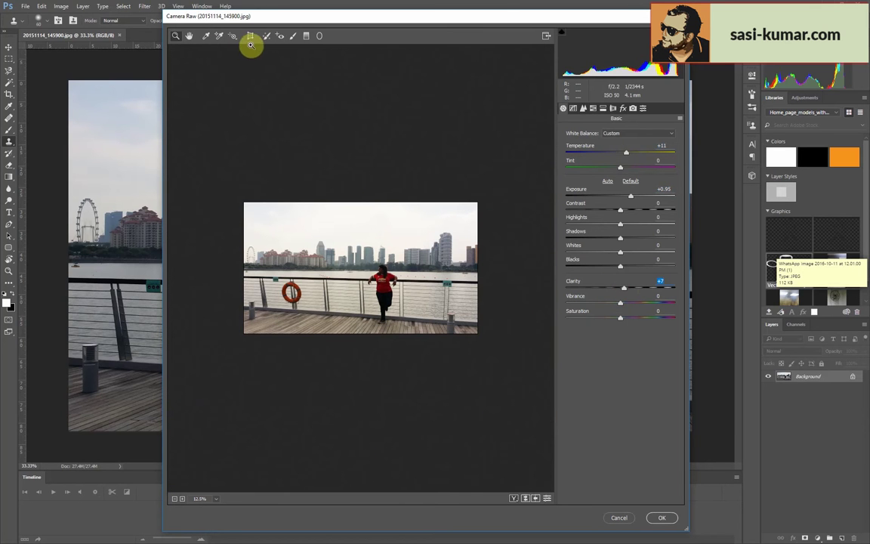
- Skew the horizontal and vertical perspective in Camera Raw's Transform panel, then auto-level it
left_click(250, 36)
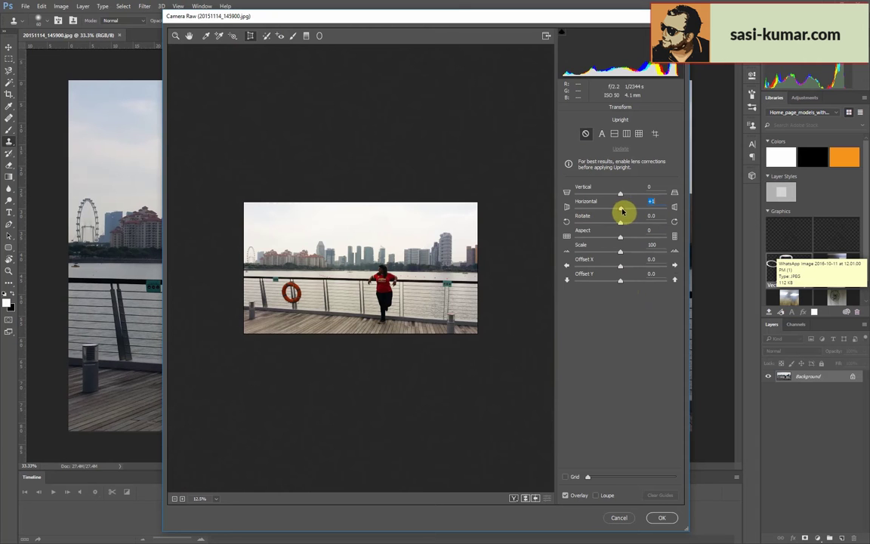
left_click_drag(621, 211, 607, 210)
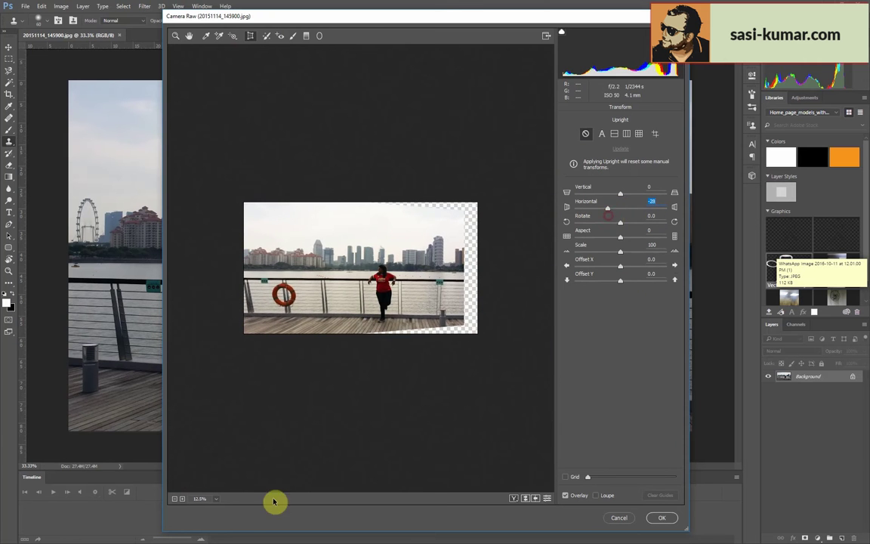
left_click(181, 499)
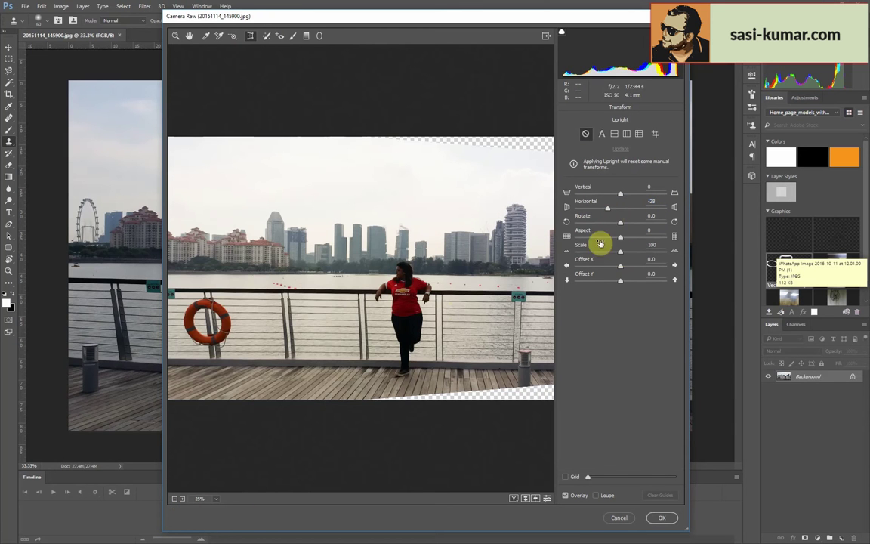
left_click_drag(620, 194, 607, 211)
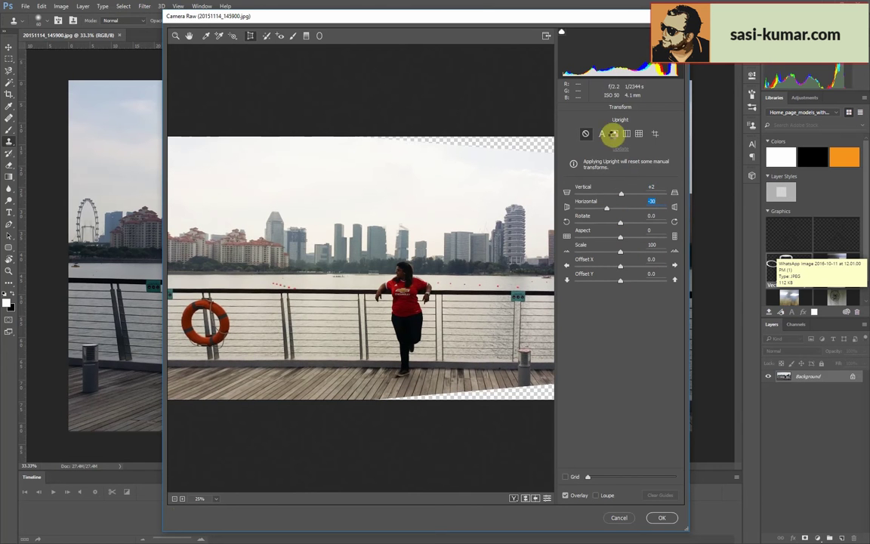
left_click(614, 134)
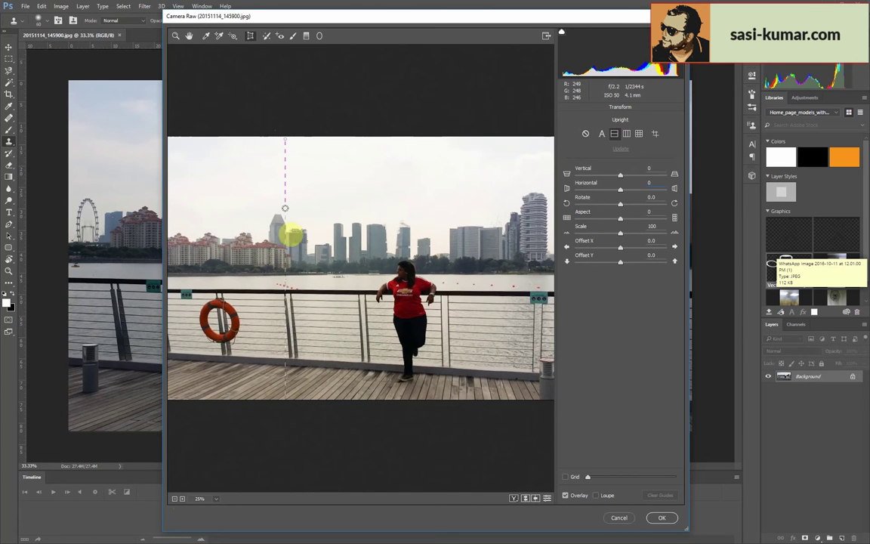
- Draw Guided Upright guides along the railing and the boardwalk edge
left_click_drag(284, 207, 310, 243)
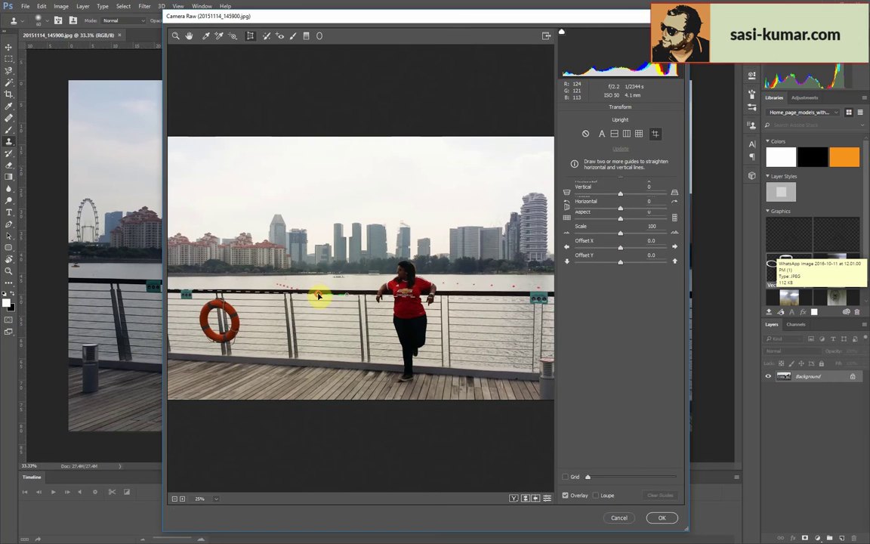
left_click_drag(236, 302, 226, 290)
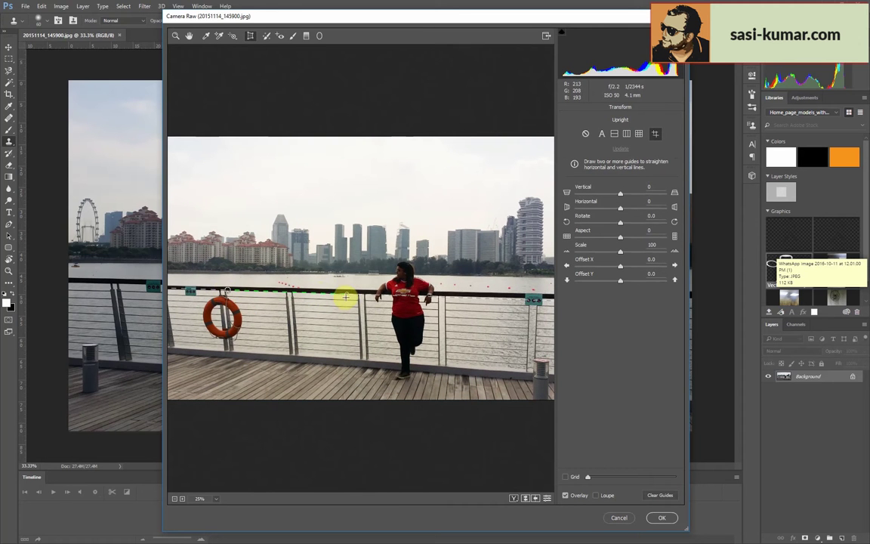
left_click_drag(346, 297, 447, 291)
left_click_drag(226, 292, 220, 353)
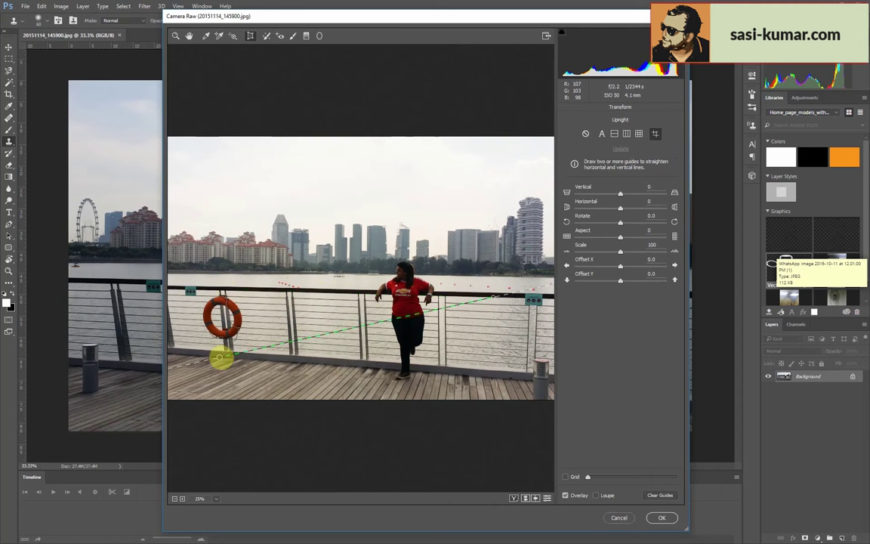
left_click_drag(497, 301, 507, 384)
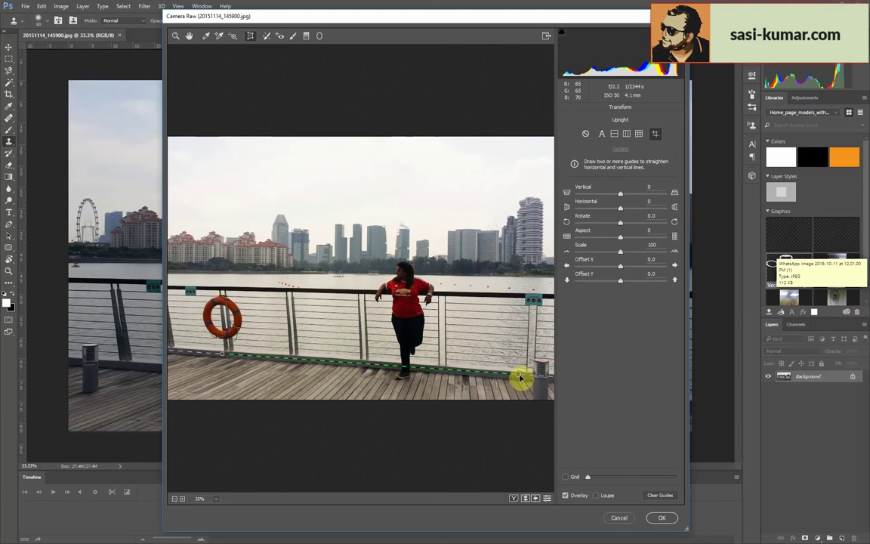
- Set Horizontal -31, Scale 83 and Offset X 8.0, and apply the Camera Raw filter
mouse_move(618, 205)
left_mouse_down()
mouse_move(606, 219)
mouse_move(618, 195)
left_mouse_up()
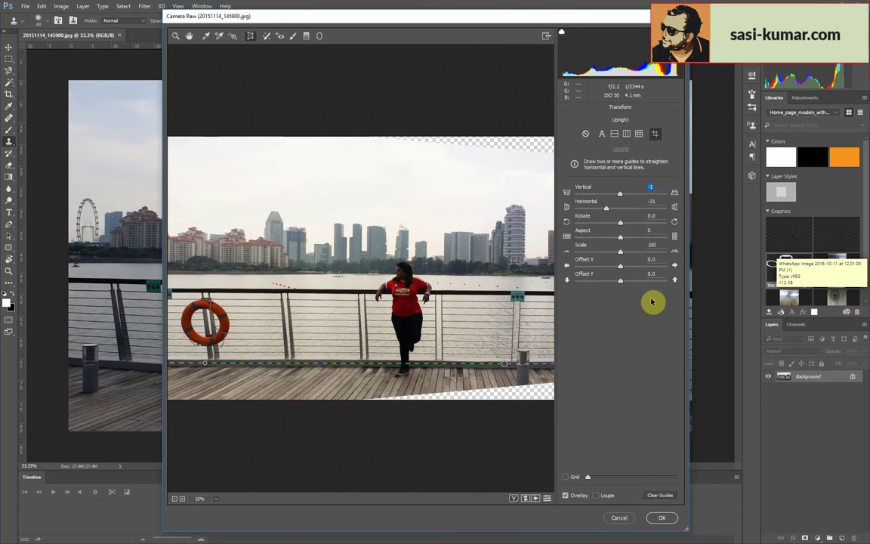
mouse_move(619, 253)
left_mouse_down()
mouse_move(595, 259)
mouse_move(624, 268)
left_mouse_up()
key("Down")
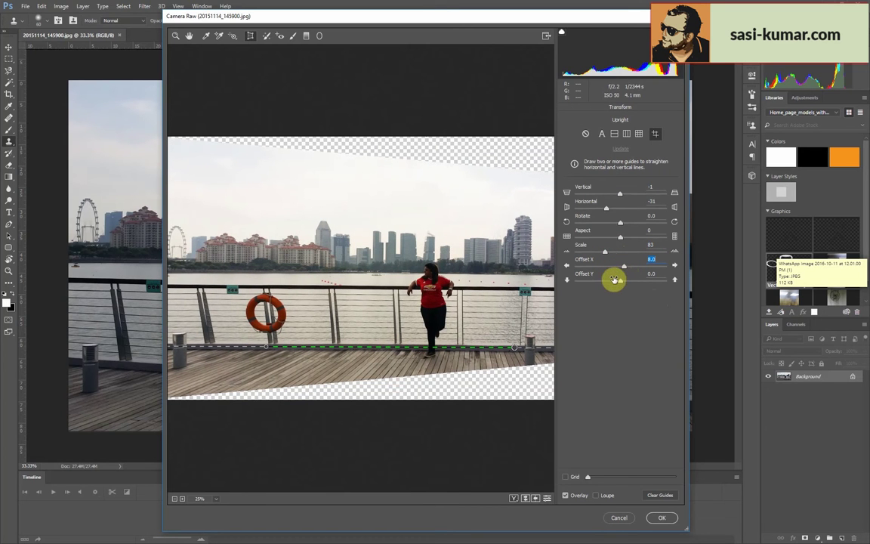
left_click(659, 518)
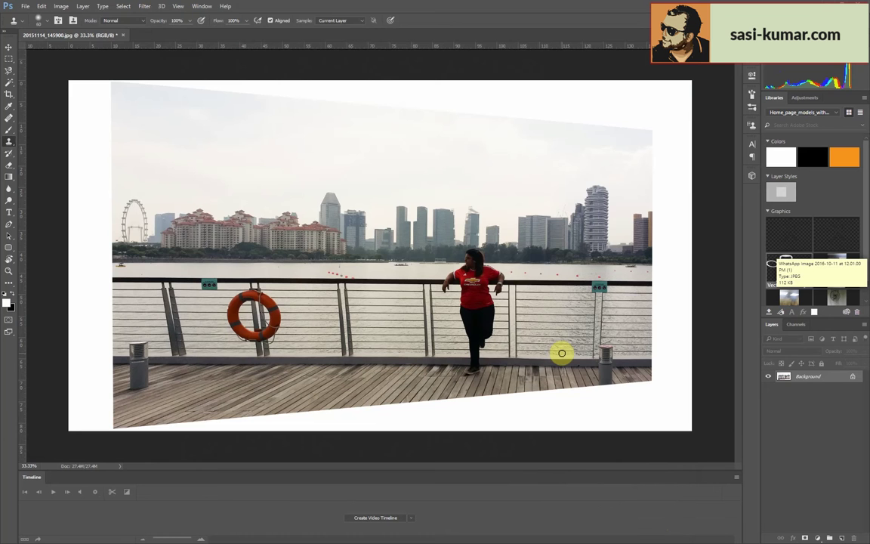
- Crop in the left, right and bottom white margins, and convert the Background to Layer 0
key("c")
left_click_drag(69, 255, 91, 256)
left_click_drag(666, 259, 650, 252)
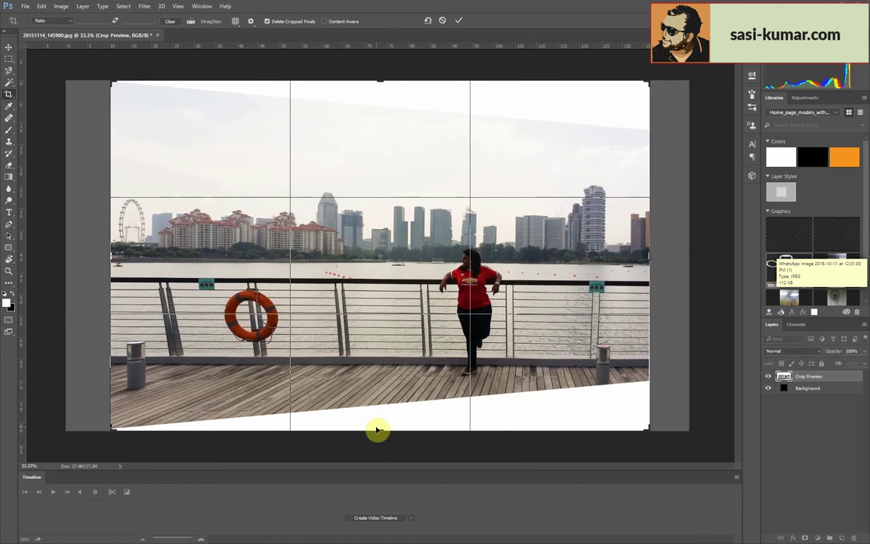
left_click_drag(376, 429, 383, 410)
left_click(458, 21)
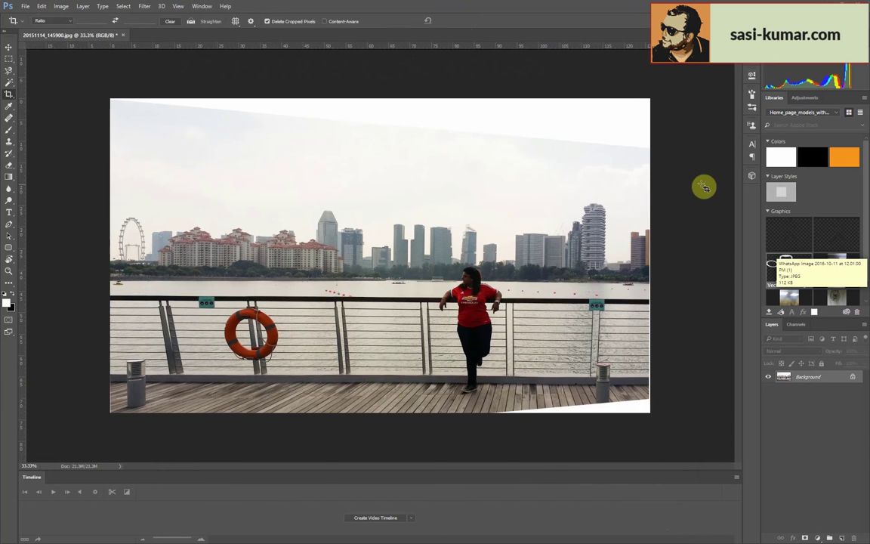
double_click(839, 377)
left_click(517, 172)
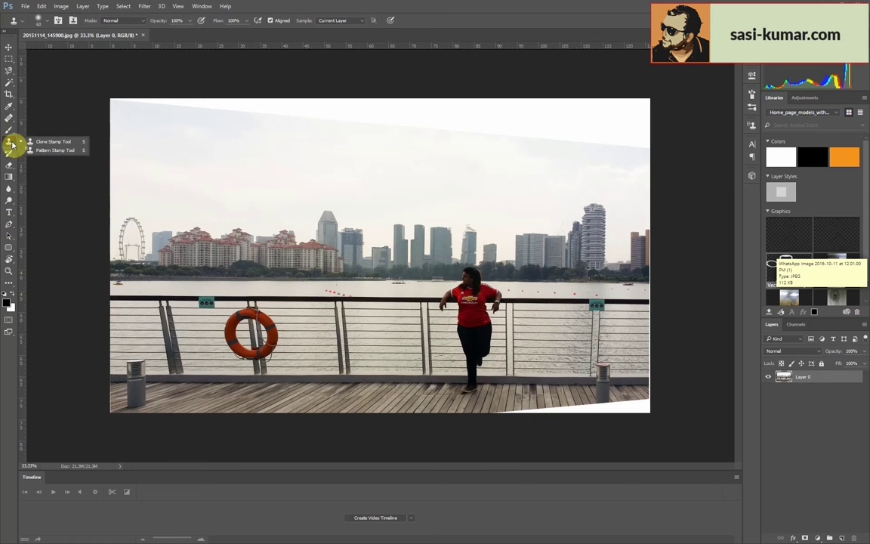
- Clone Stamp sky with a soft brush over the white wedge along the top edge
left_click(9, 141)
right_click(170, 123)
left_click(196, 225)
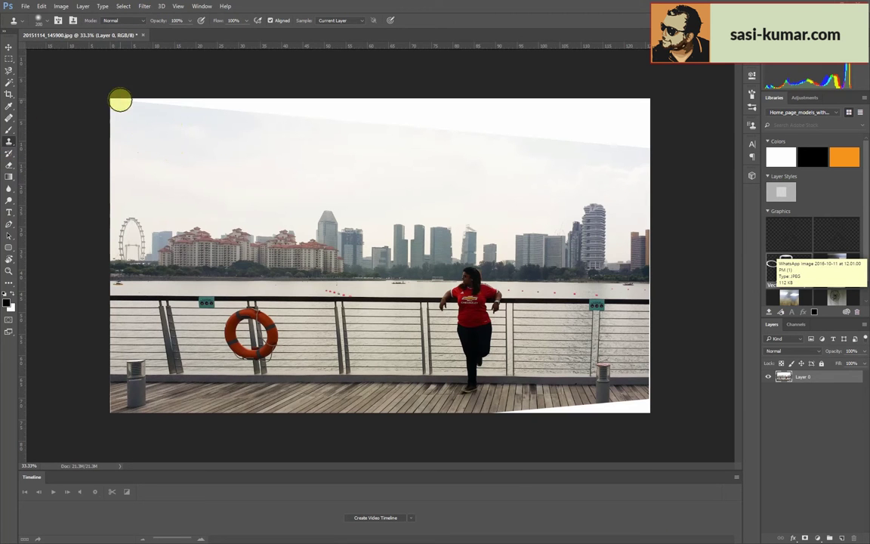
left_click_drag(120, 100, 476, 114)
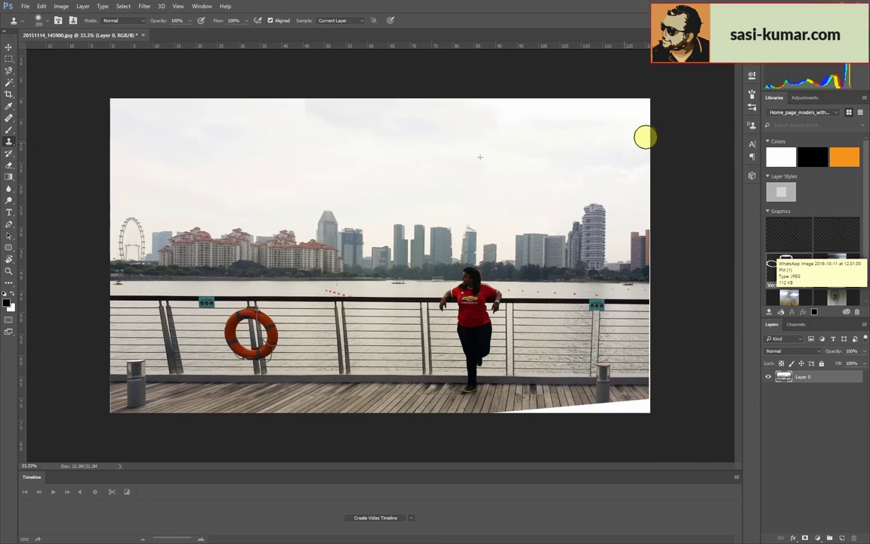
left_click_drag(646, 137, 551, 106)
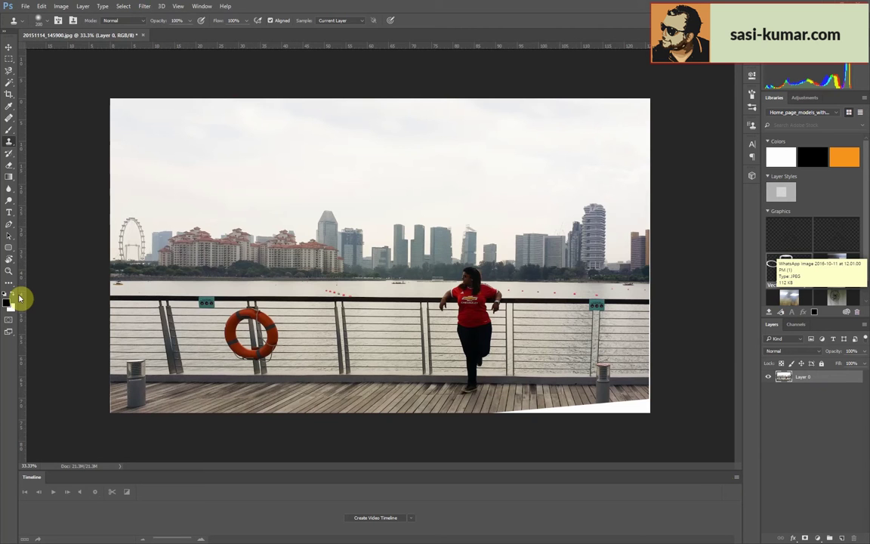
- Zoom into the lower right and Polygonal Lasso the boardwalk planks right of the bollard
scroll(418, 180, "up", 3)
scroll(414, 196, "down", 3)
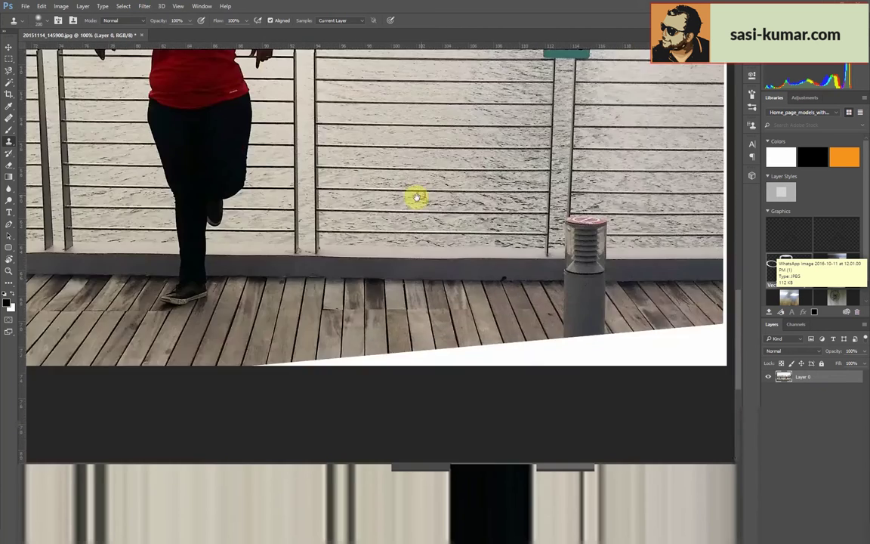
scroll(418, 146, "up", 2)
left_click_drag(418, 146, 511, 193)
scroll(491, 216, "down", 1)
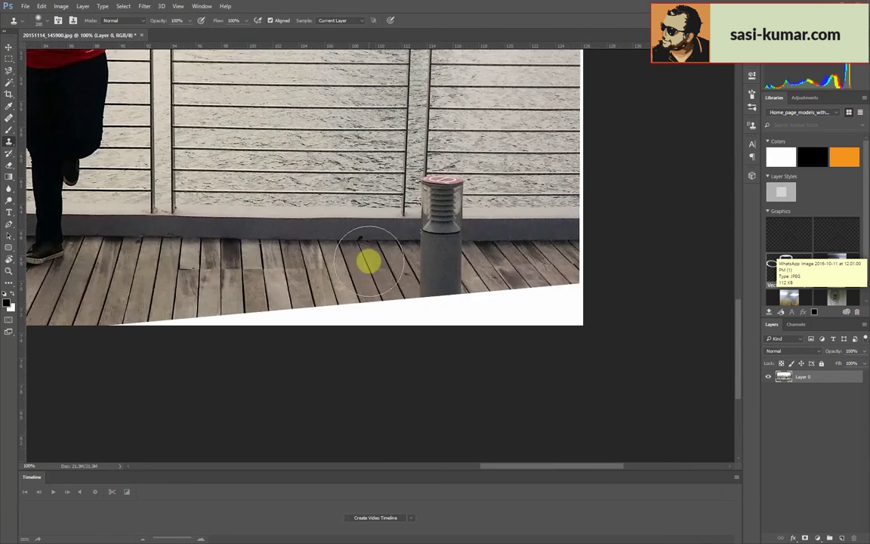
left_click_drag(9, 71, 43, 77)
left_click(53, 88)
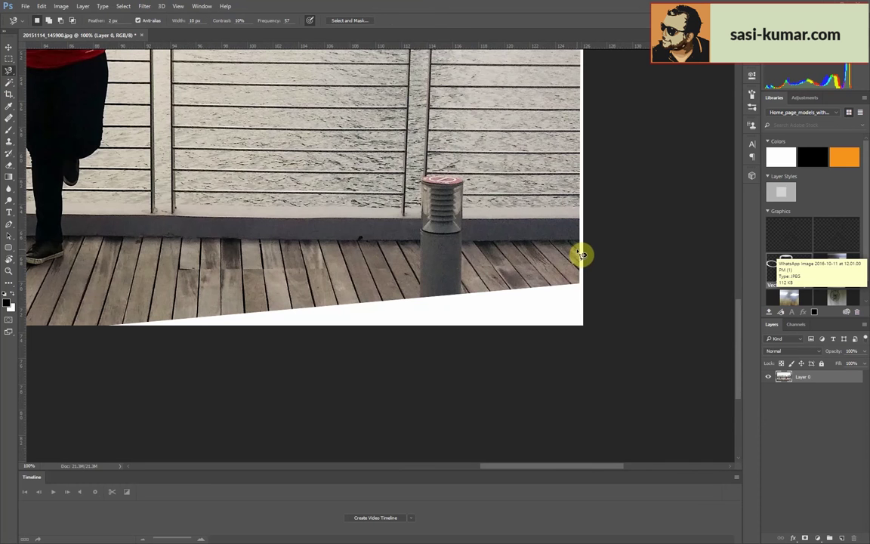
left_click(579, 252)
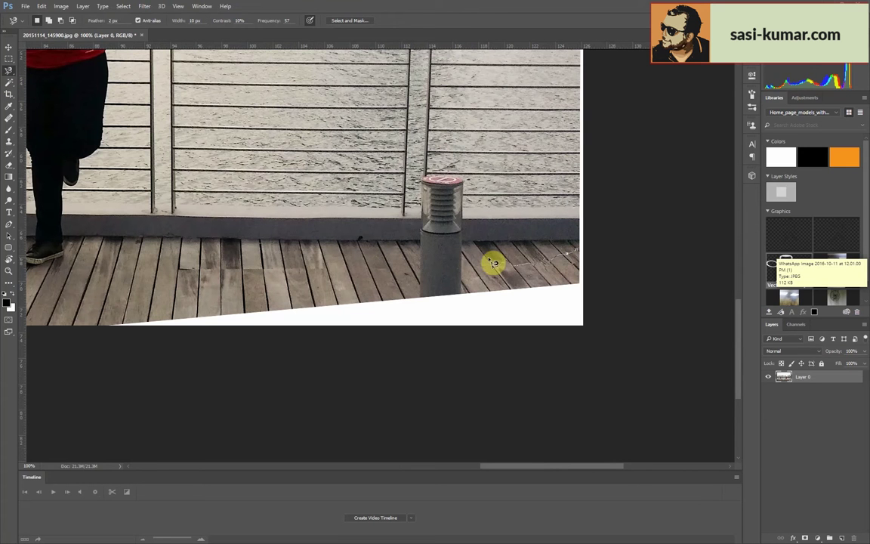
key("Escape")
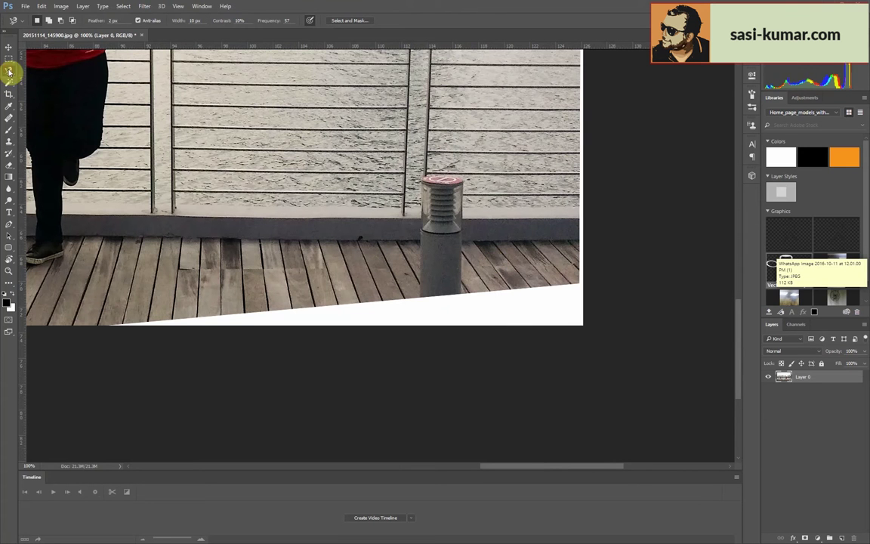
left_click_drag(9, 70, 43, 80)
left_click(43, 80)
left_click(579, 253)
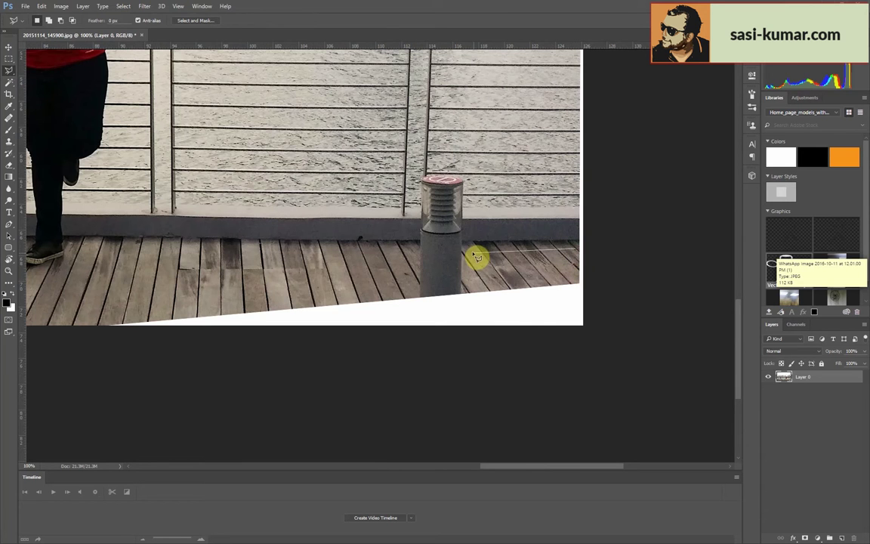
left_click(463, 293)
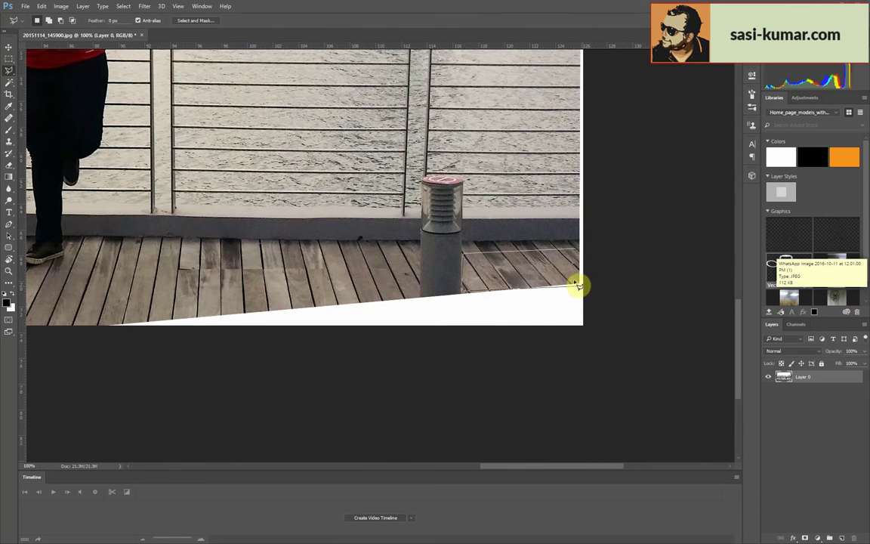
left_click(581, 253)
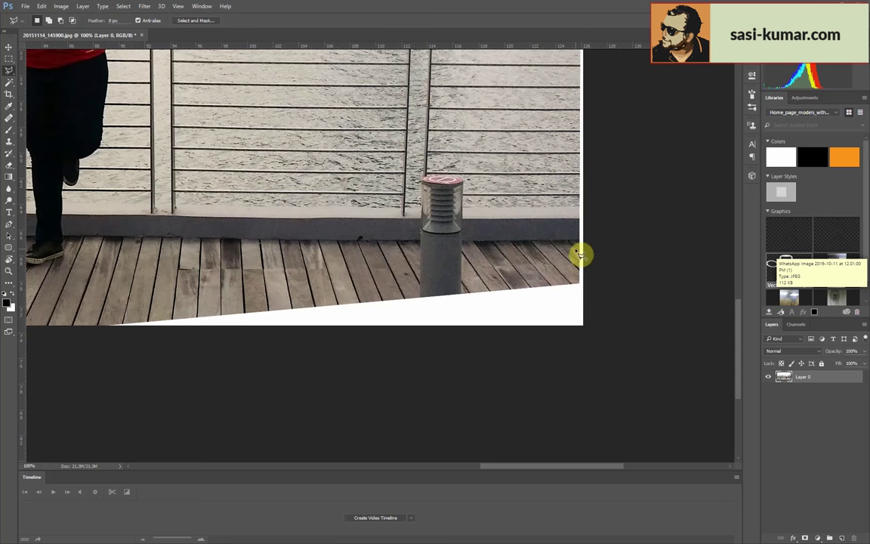
double_click(652, 293)
left_click(421, 211)
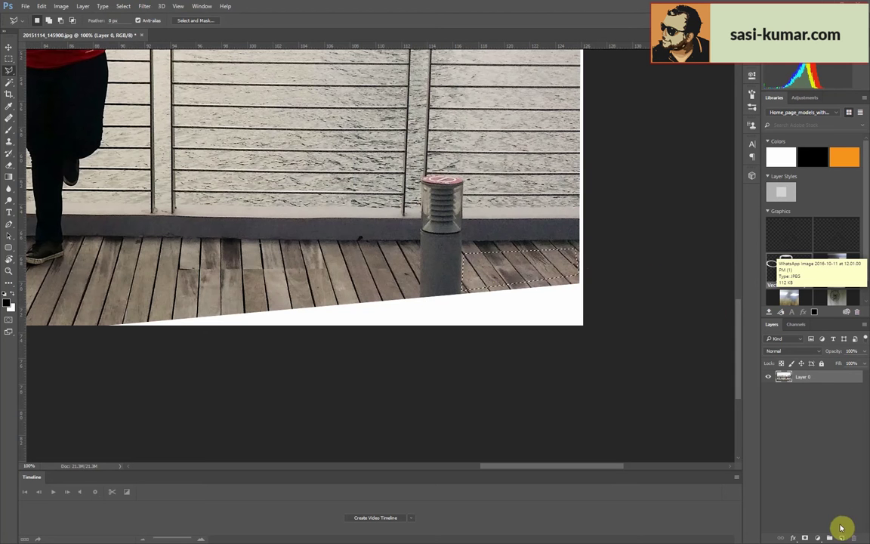
- Copy the planks to Layer 1, then scale, skew and rotate them over the white gap
key("ctrl+j")
key("ctrl+t")
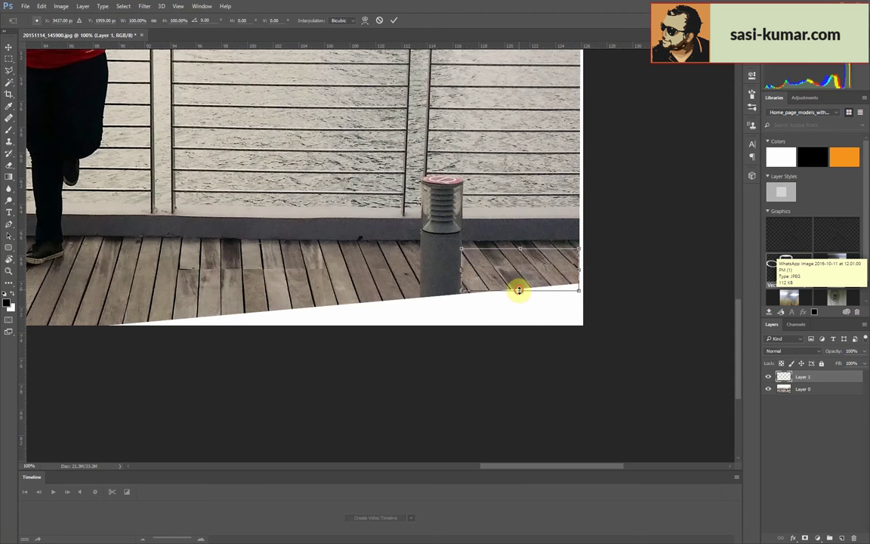
left_click_drag(519, 290, 529, 360)
left_click_drag(577, 302, 600, 303)
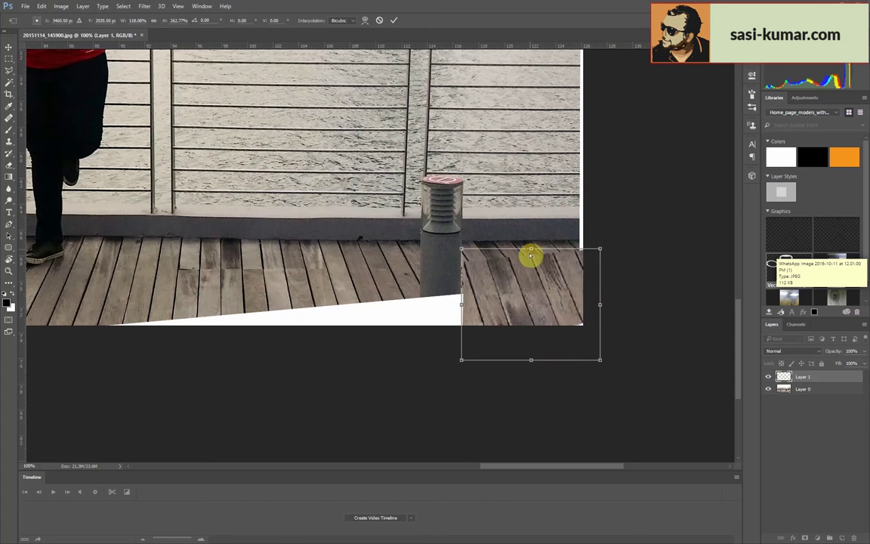
left_click_drag(531, 255, 520, 300)
left_click_drag(612, 287, 594, 285)
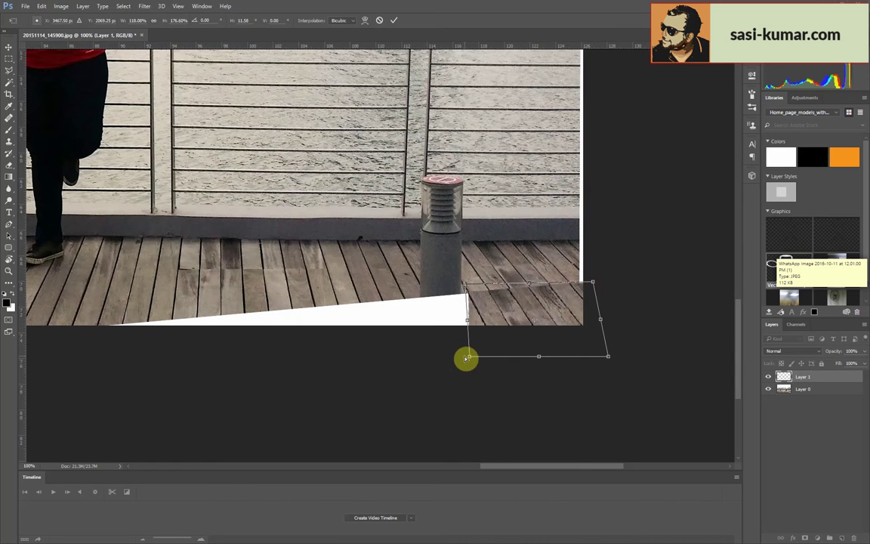
left_click_drag(467, 355, 478, 351)
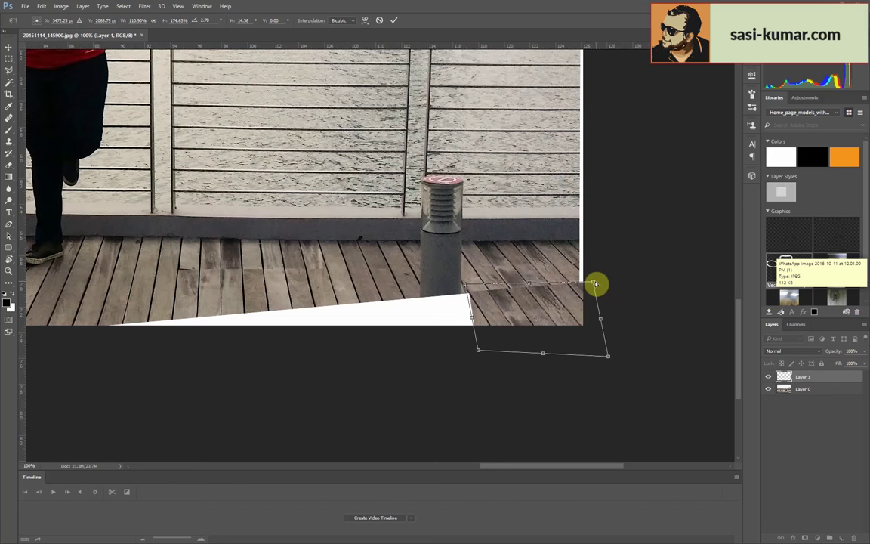
left_click_drag(577, 296, 554, 309)
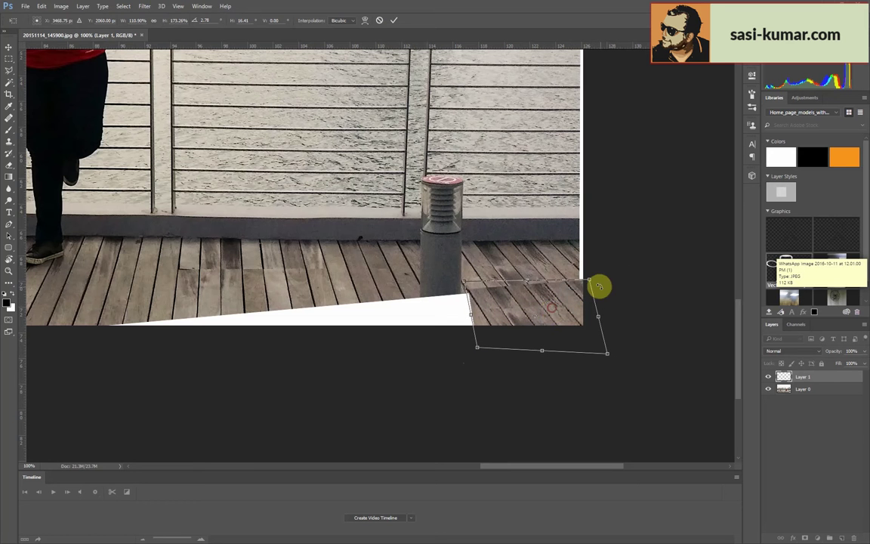
left_click_drag(586, 280, 590, 279)
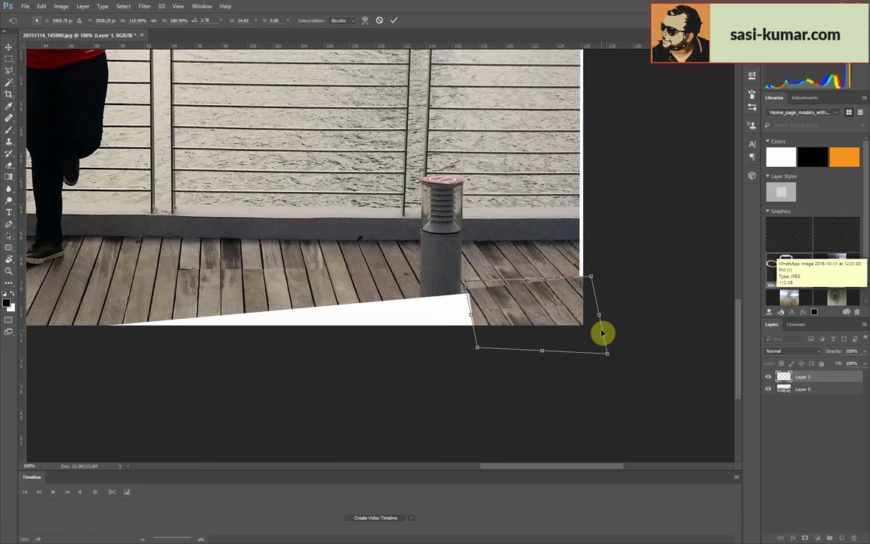
key("Return")
- Inspect the patched photo up close and make Layer 0 the active layer
scroll(600, 334, "down", 2)
scroll(598, 338, "up", 2)
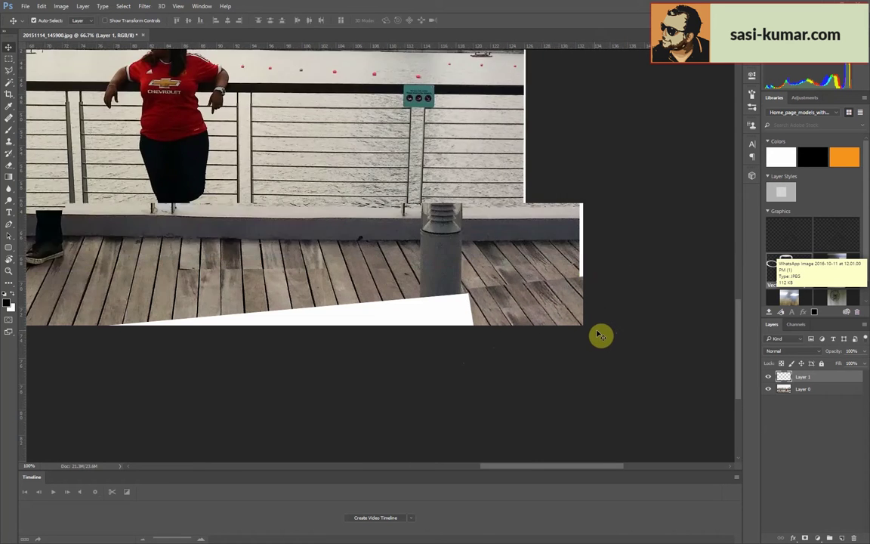
scroll(598, 337, "down", 1)
mouse_move(439, 335)
left_mouse_down()
mouse_move(585, 351)
mouse_move(223, 307)
mouse_move(508, 340)
left_mouse_up()
scroll(198, 305, "up", 2)
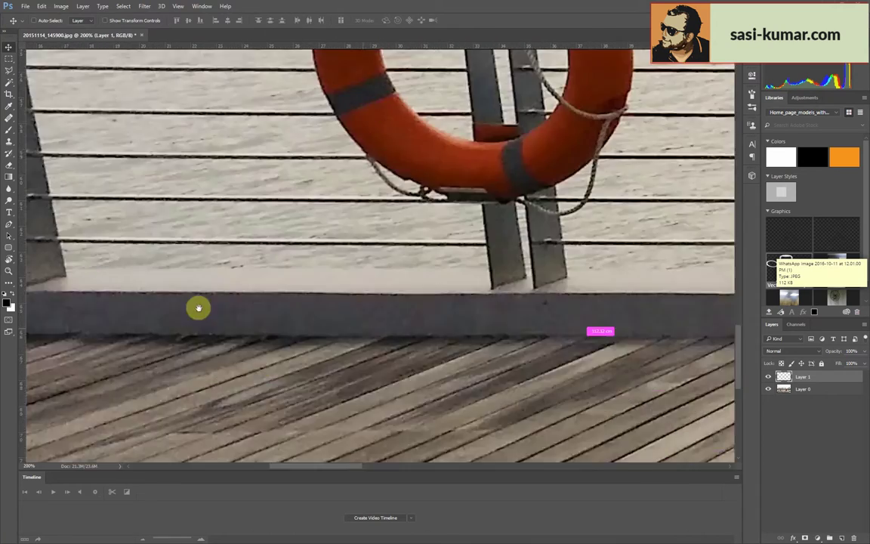
scroll(342, 330, "down", 2)
scroll(315, 288, "down", 1)
scroll(316, 288, "up", 2)
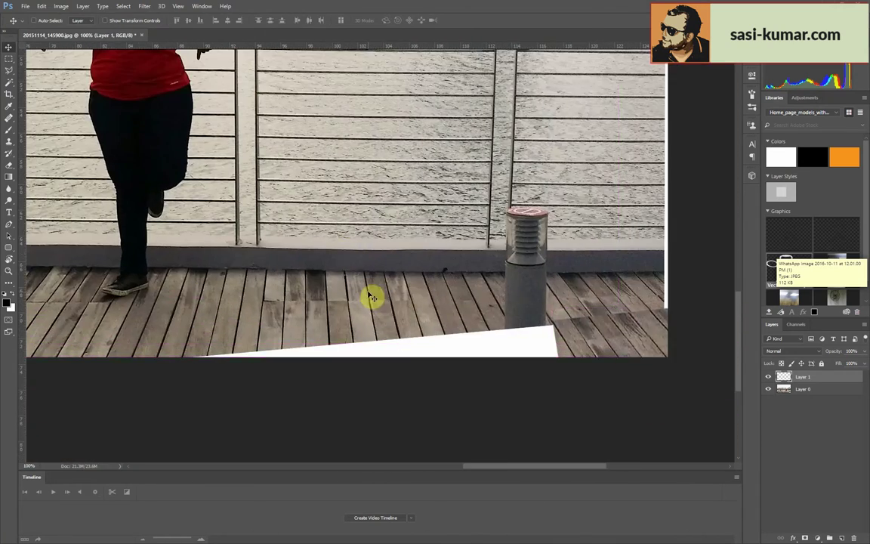
left_click(785, 388)
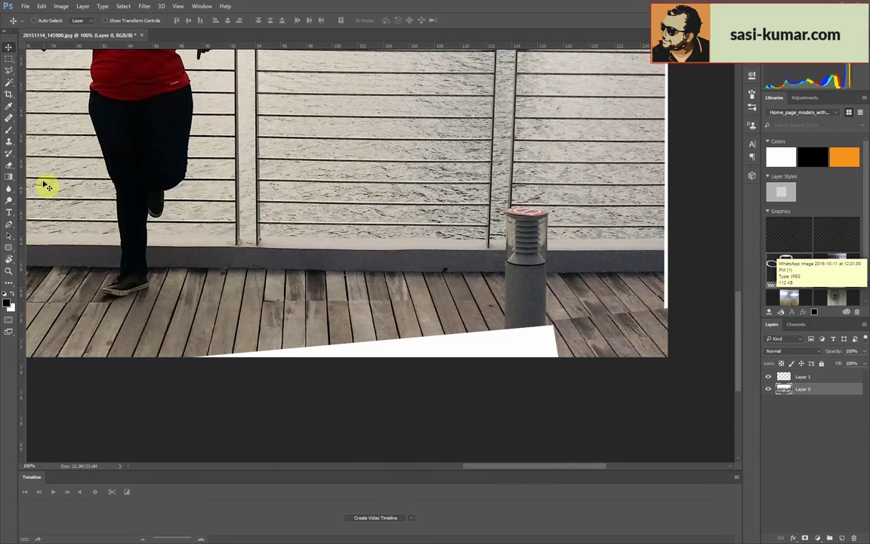
- Polygonal Lasso the plank strip left of the bollard, just above the white wedge
key("l")
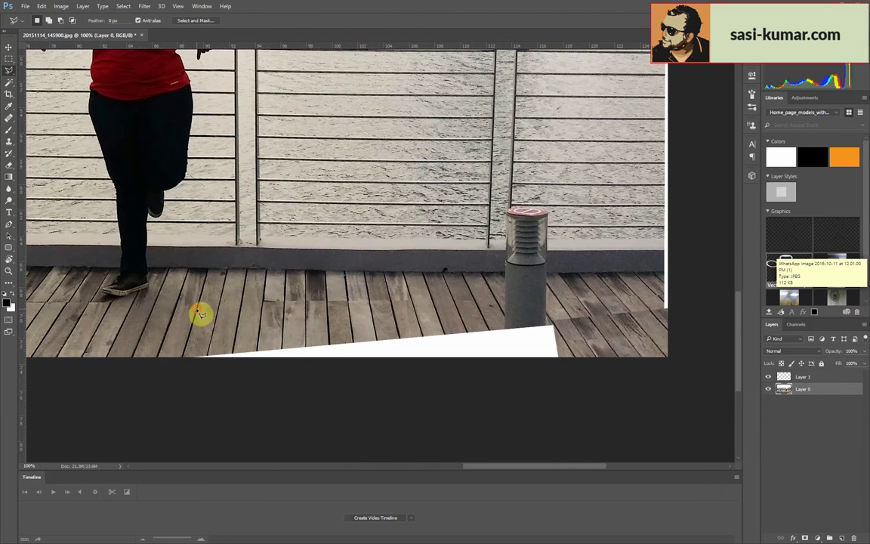
left_click(200, 311)
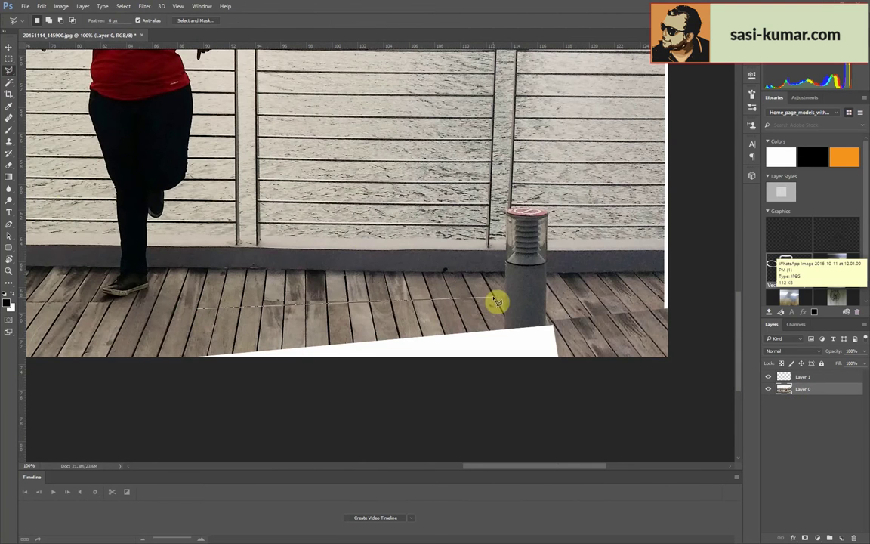
left_click(517, 333)
left_click(180, 360)
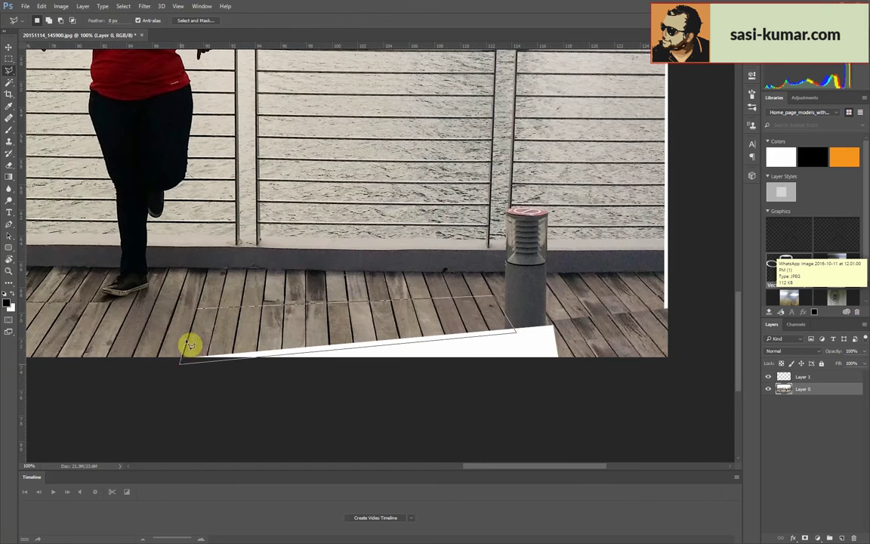
left_click(200, 311)
- Copy the selected planks onto new Layer 2 and nudge the strip into place
right_click(809, 394)
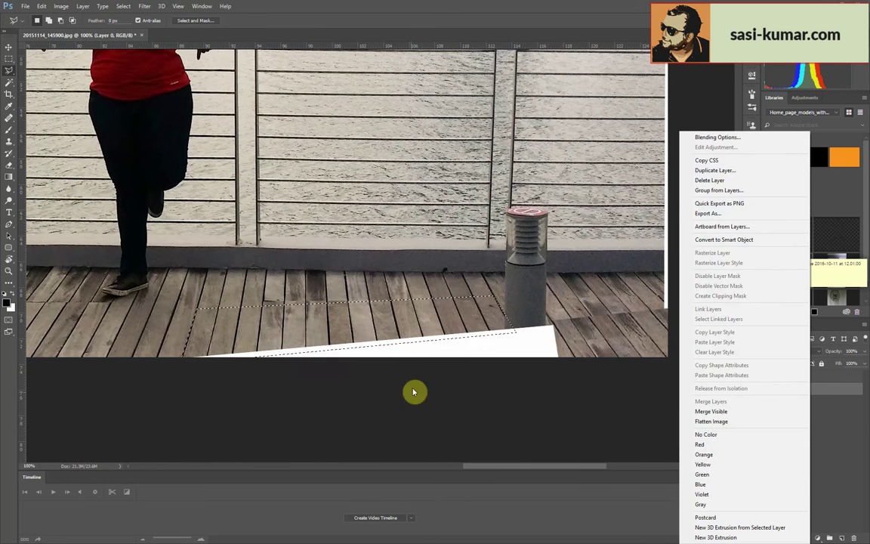
left_click(832, 466)
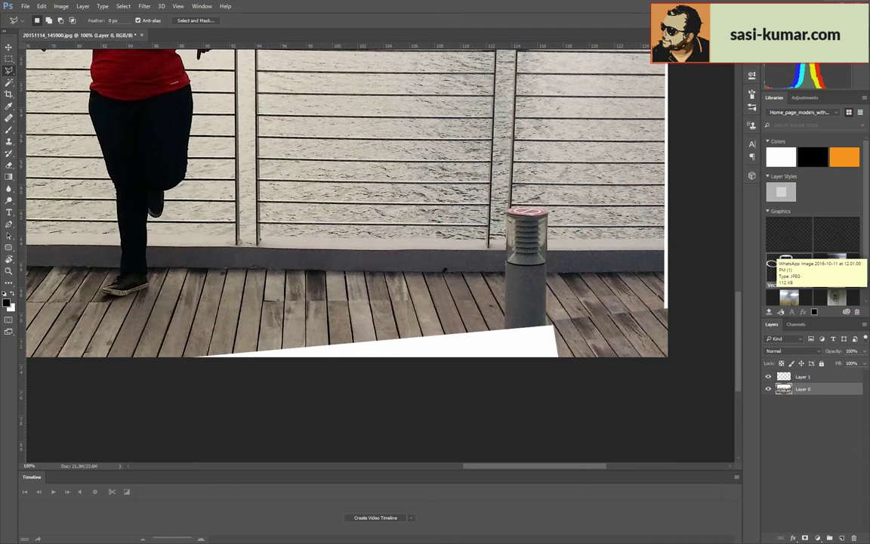
key("alt+Tab")
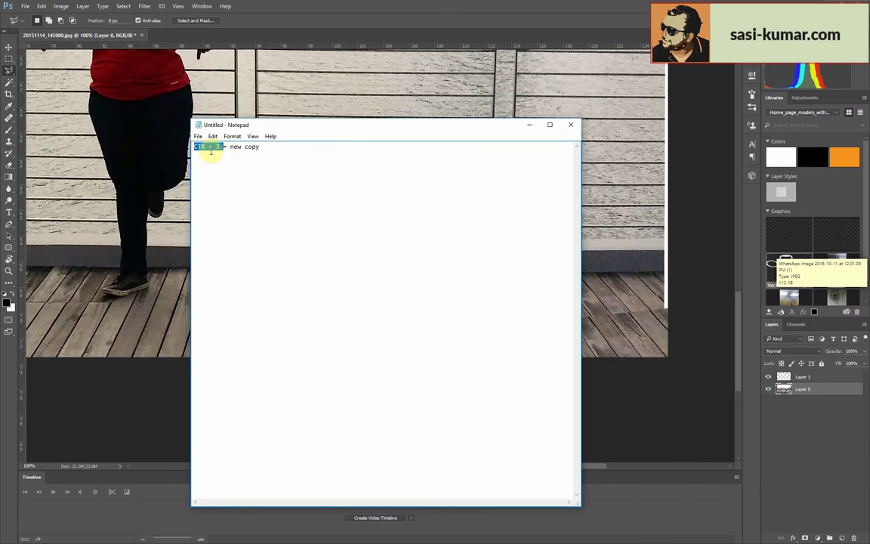
left_click(528, 127)
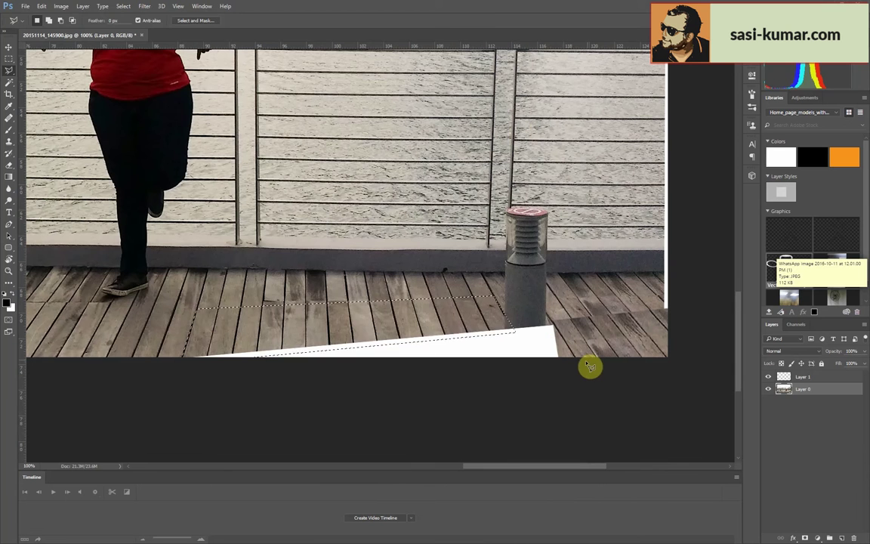
key("ctrl+j")
key("v")
left_click_drag(409, 340, 348, 326)
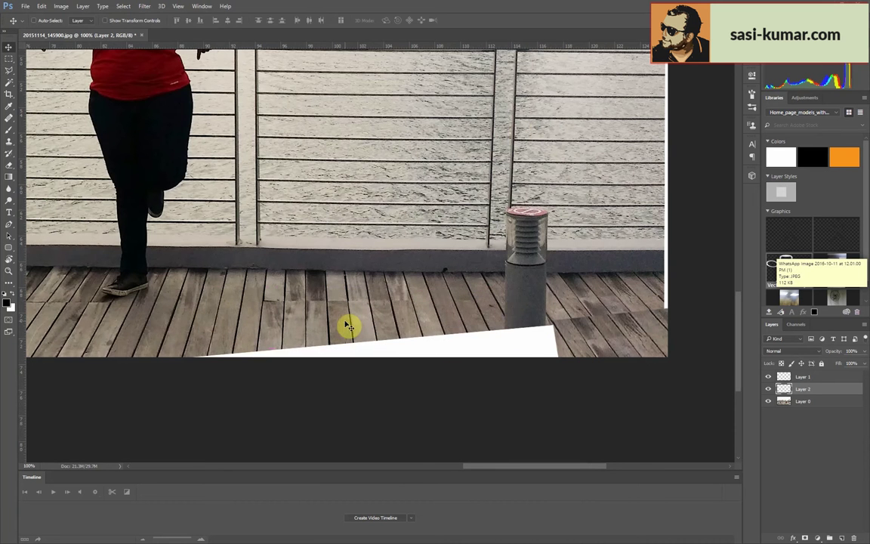
- Free Transform the Layer 2 plank strip, stretching its corners down over the bottom gap
key("ctrl+t")
left_click_drag(516, 356, 536, 434)
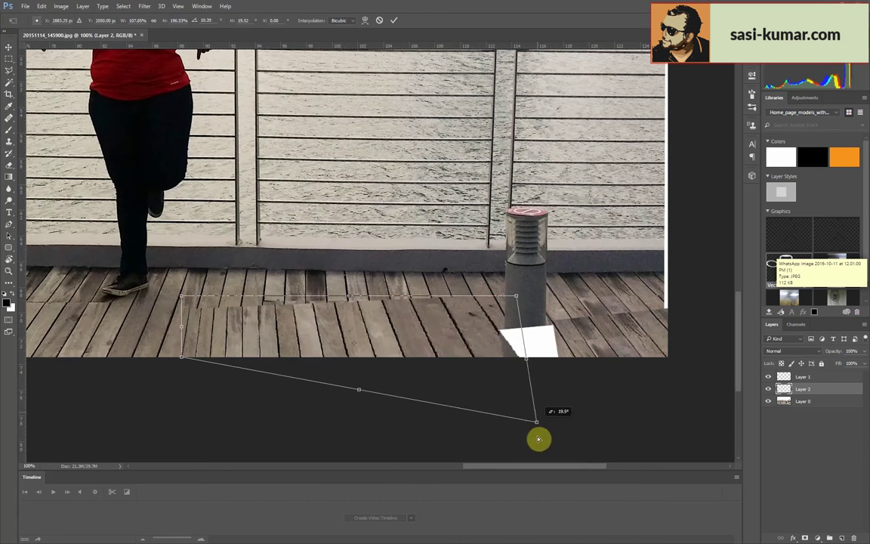
left_click_drag(521, 312, 556, 333)
left_click_drag(184, 301, 216, 325)
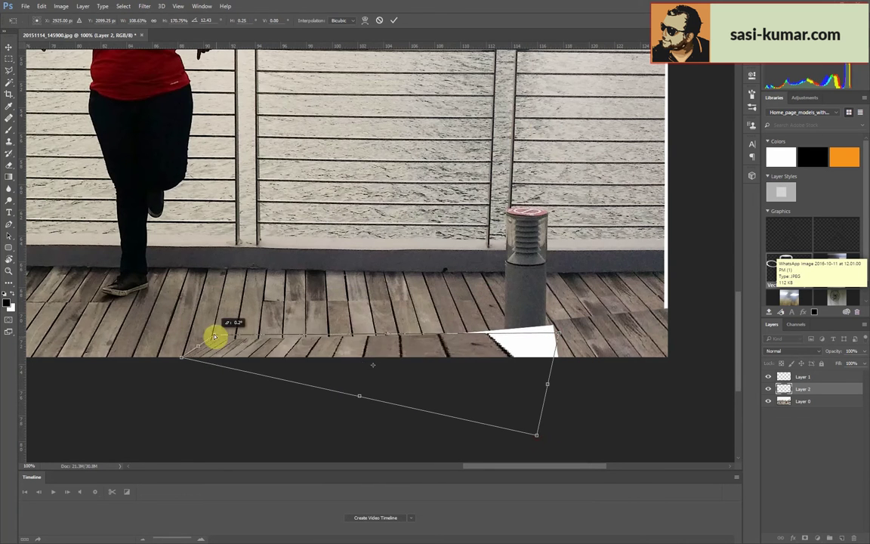
left_click_drag(181, 356, 140, 472)
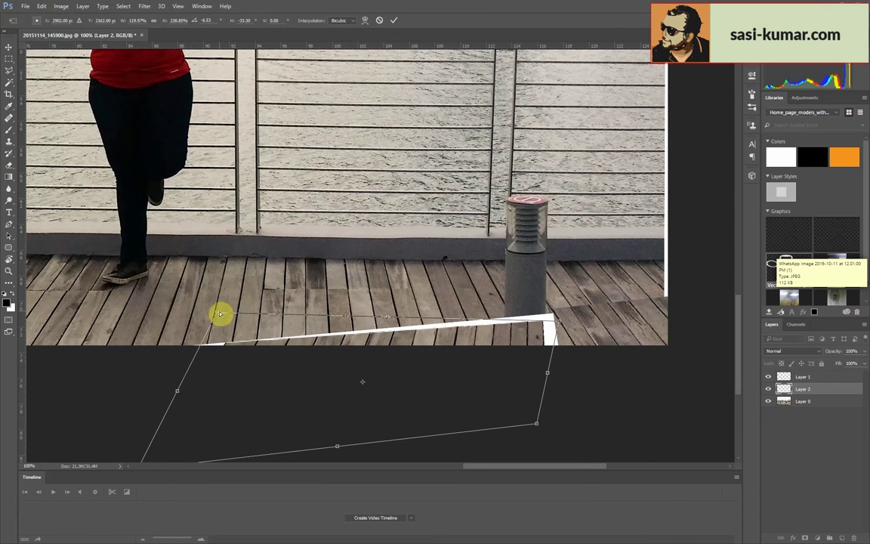
left_click_drag(220, 313, 194, 312)
mouse_move(546, 330)
left_mouse_down()
mouse_move(564, 310)
mouse_move(544, 316)
left_mouse_up()
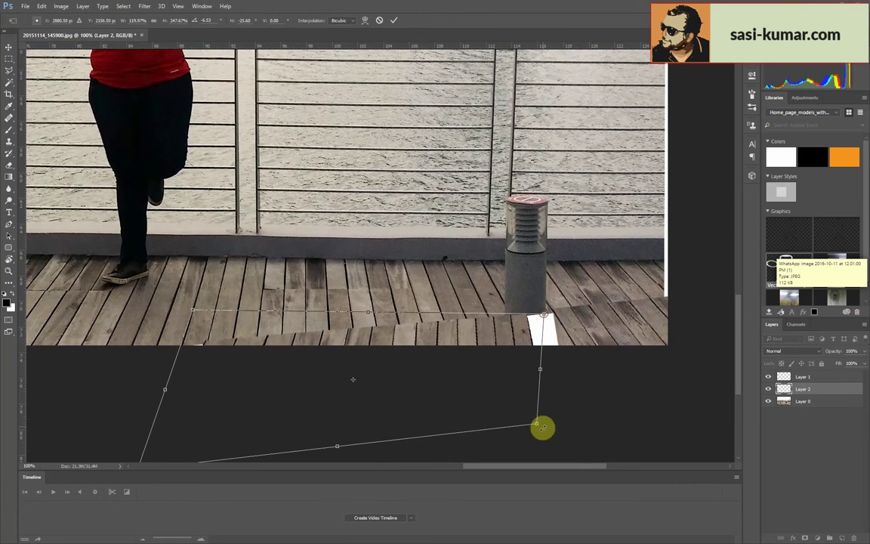
mouse_move(542, 426)
left_mouse_down()
mouse_move(575, 446)
mouse_move(619, 452)
left_mouse_up()
left_click_drag(513, 315, 520, 315)
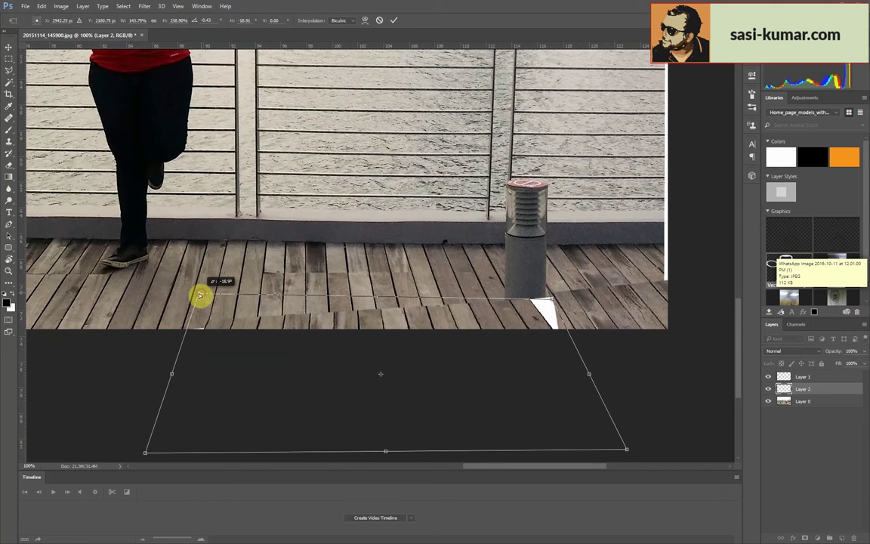
- Refine the patch's corners to match the deck's perspective and commit the transform
key("ctrl+minus")
left_click_drag(226, 390, 222, 403)
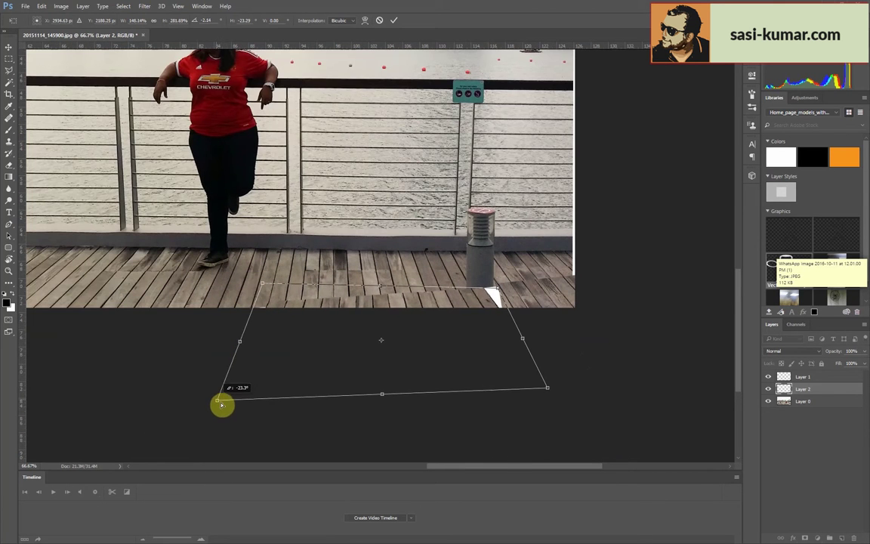
left_click_drag(504, 289, 493, 286)
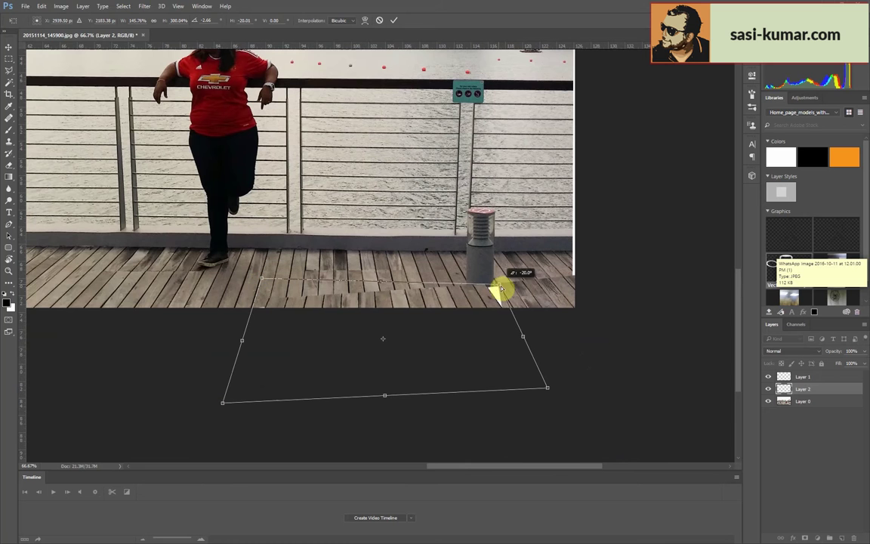
left_click_drag(264, 283, 265, 272)
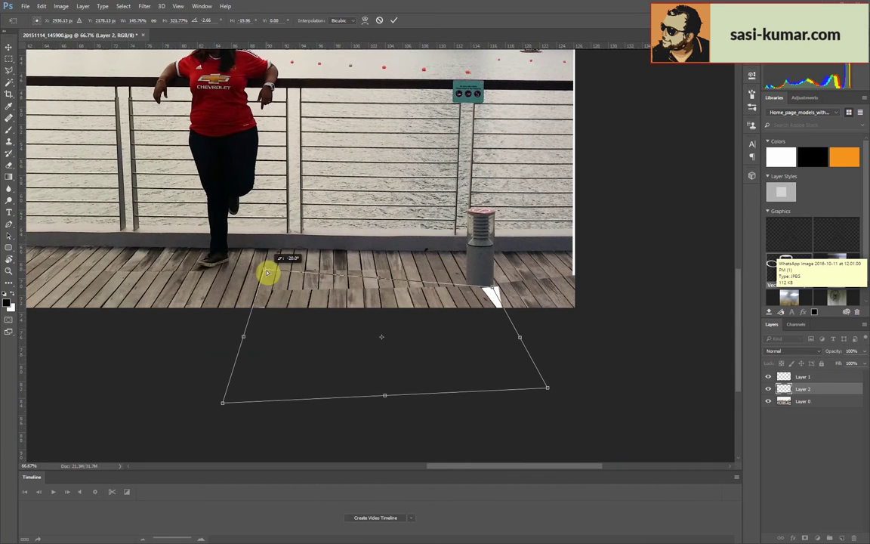
left_click_drag(223, 405, 248, 408)
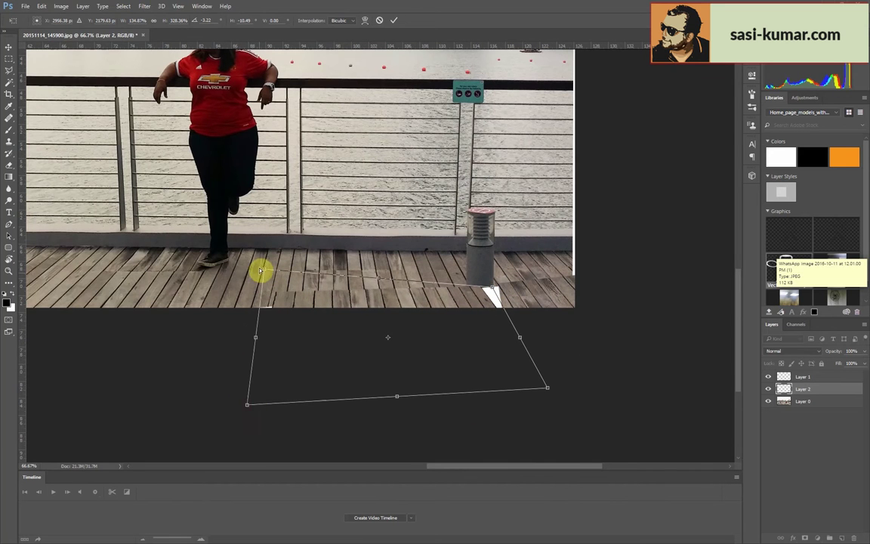
left_click_drag(263, 271, 258, 272)
left_click_drag(248, 407, 243, 406)
key("Return")
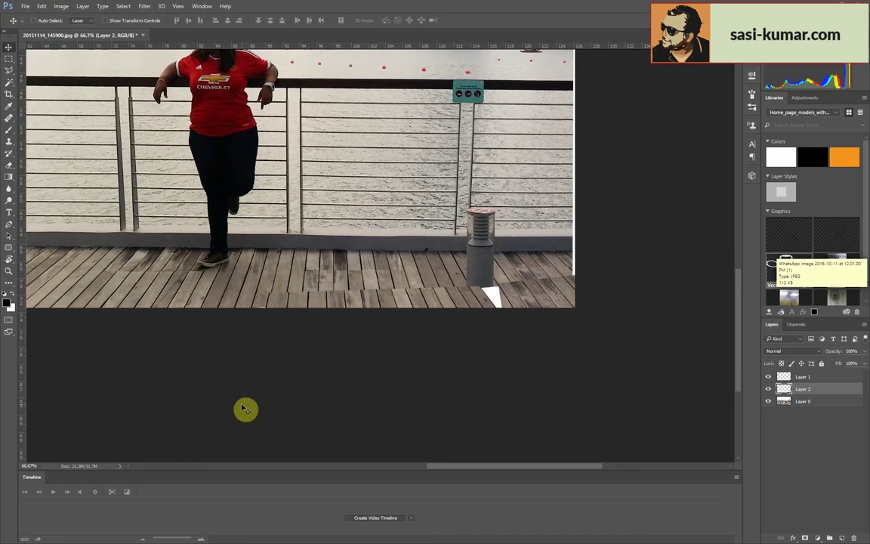
key("ctrl+plus")
left_click_drag(406, 346, 410, 339)
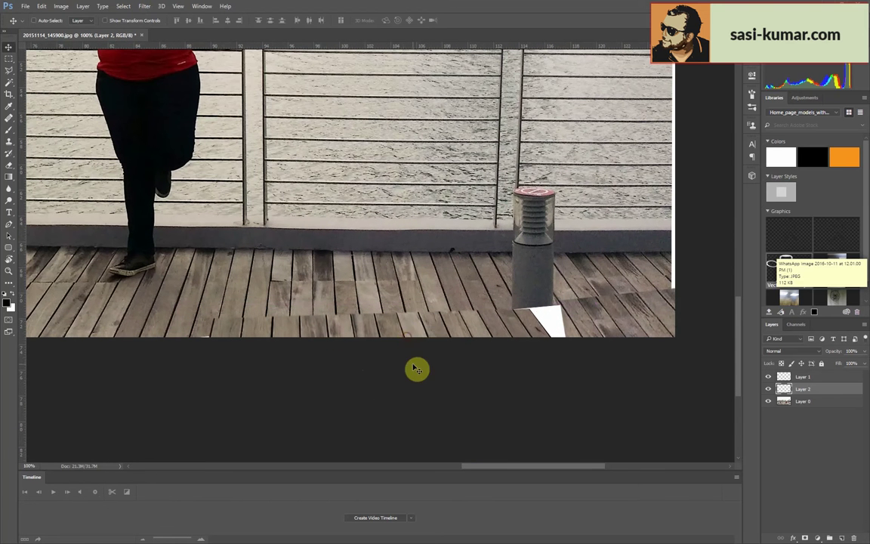
- Warp the Layer 2 plank patch, bending its corners and inner grid along the deck
right_click(399, 332)
key("Escape")
key("ctrl+t")
right_click(373, 332)
left_click(420, 398)
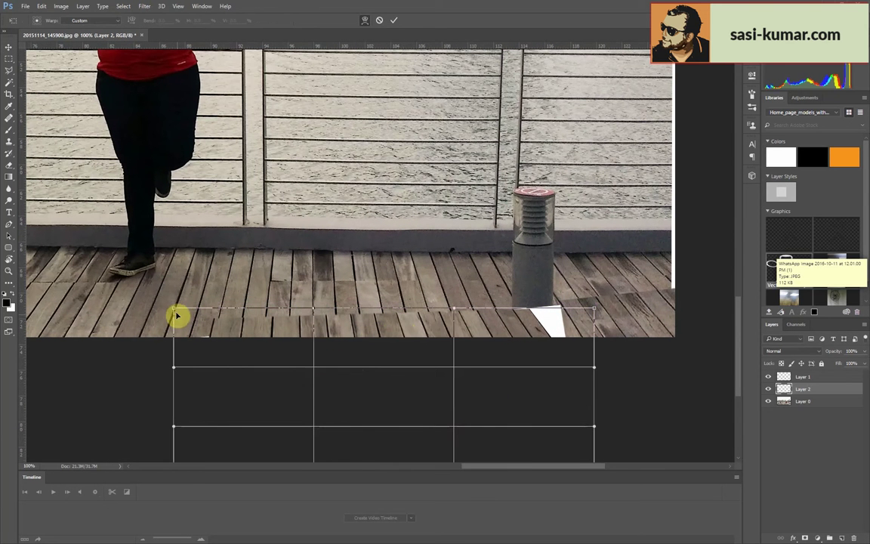
left_click_drag(594, 309, 600, 310)
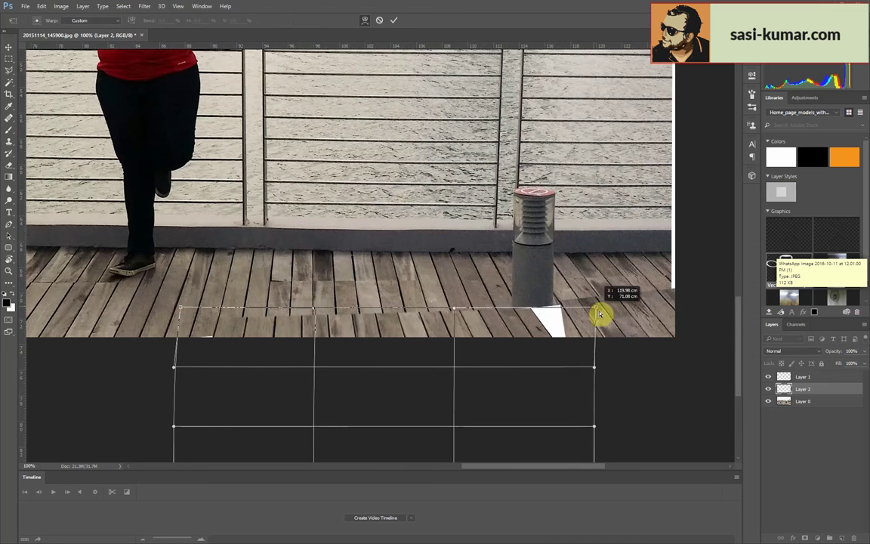
left_click_drag(187, 417, 177, 417)
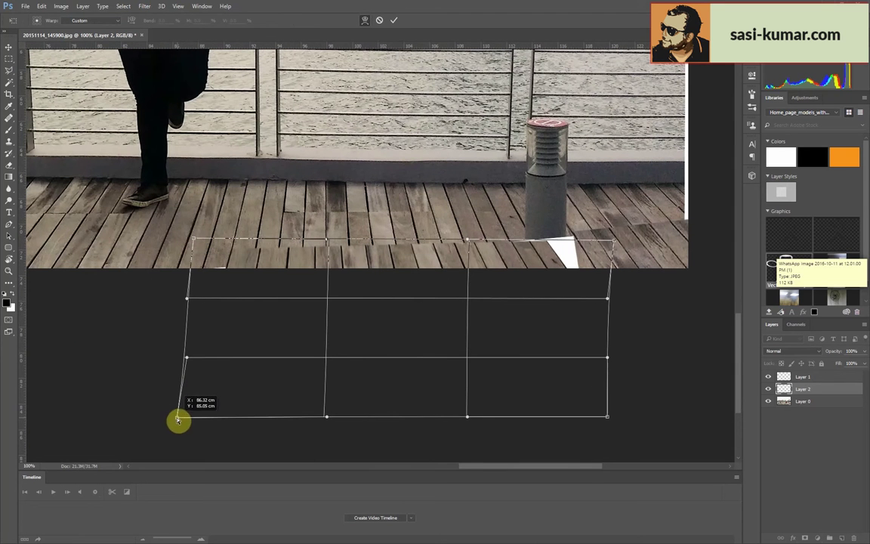
left_click_drag(188, 299, 187, 304)
left_click_drag(328, 308, 326, 305)
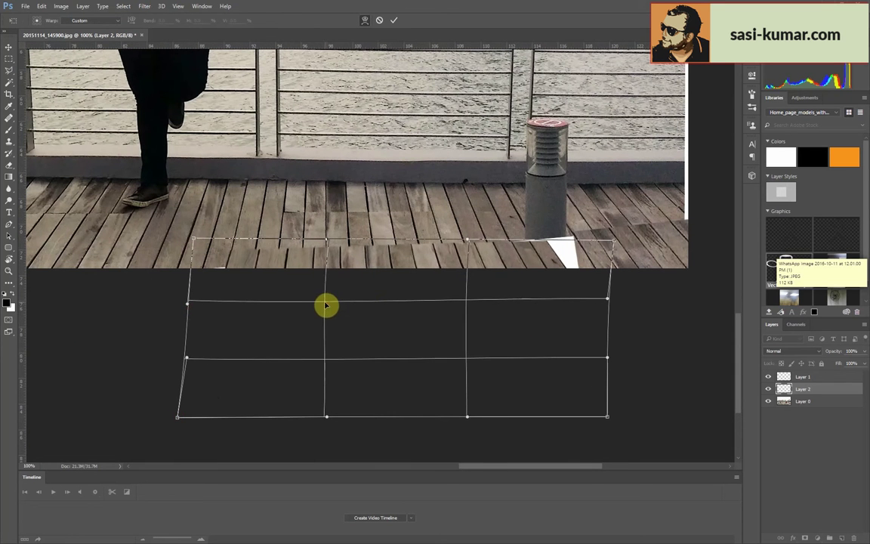
key("ctrl+minus")
left_click(11, 47)
left_click(450, 204)
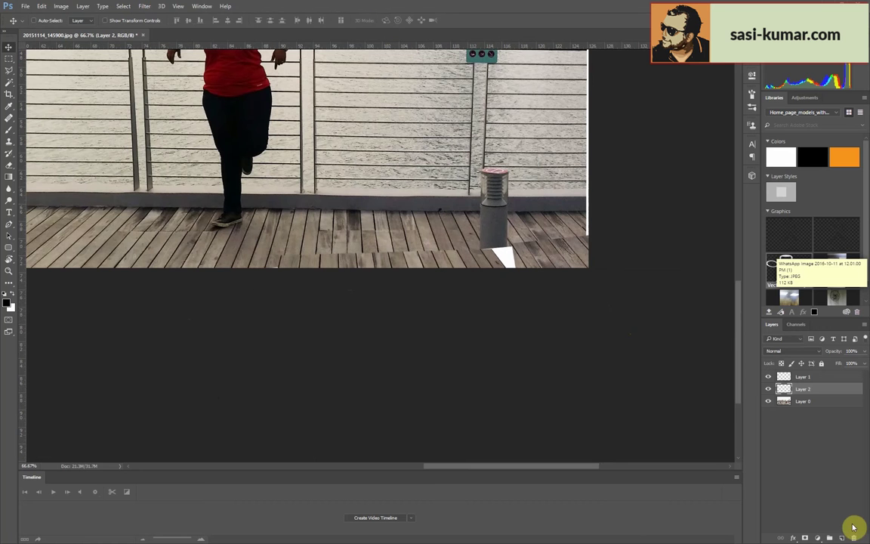
- Undo the merge and move the boardwalk patch down with a slight corner stretch
key("ctrl+e")
key("ctrl+z")
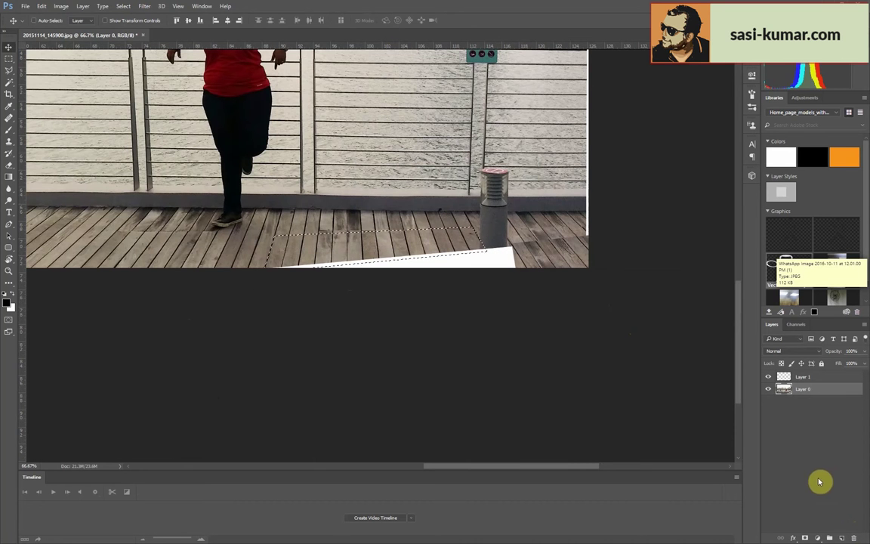
left_click_drag(392, 250, 403, 275)
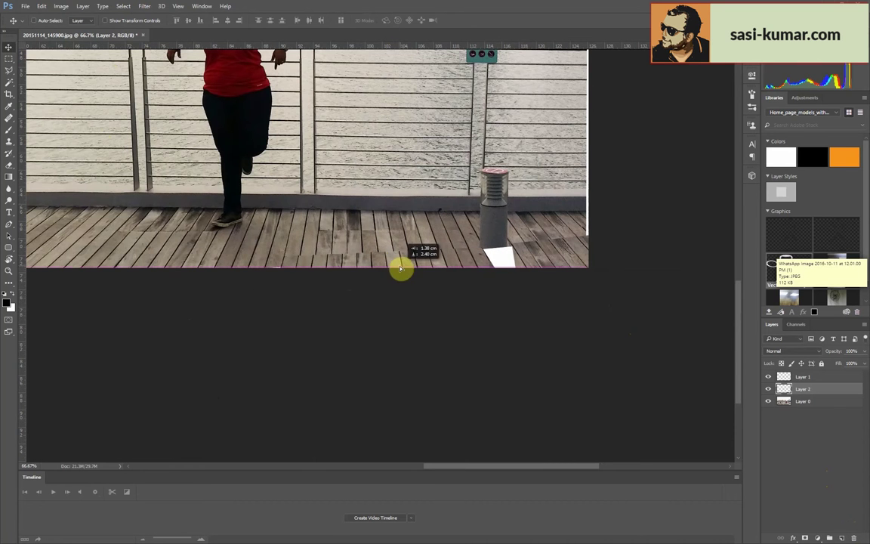
key("ctrl+t")
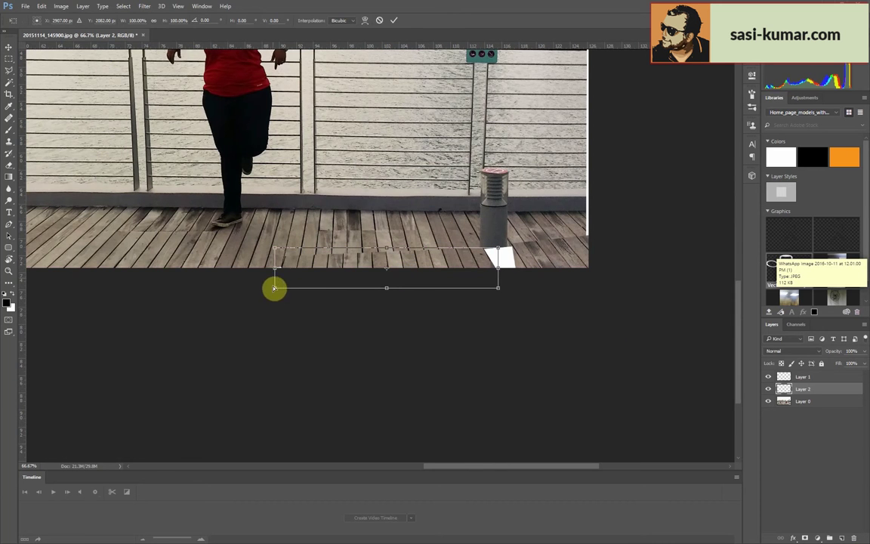
left_click_drag(273, 289, 272, 292)
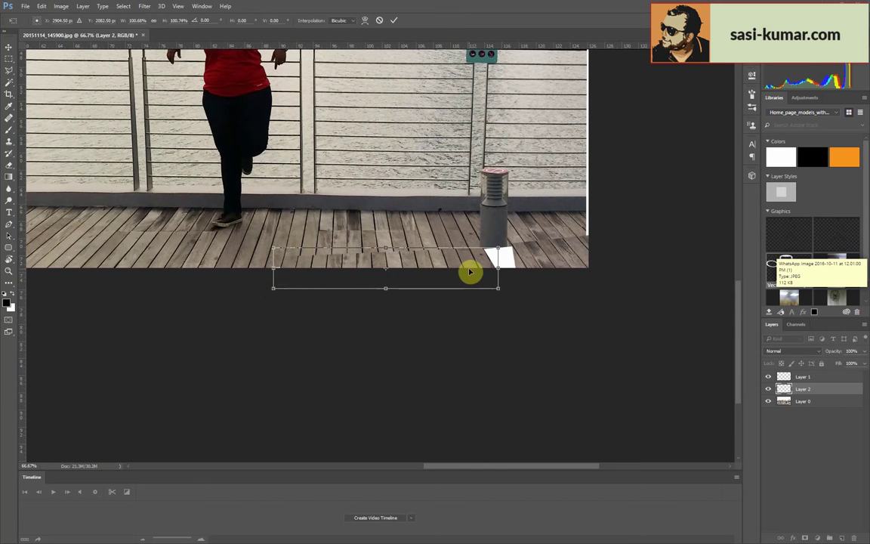
key("Return")
- Zoom in, reposition the boardwalk patch, and put it into Warp transform mode
key("ctrl+plus")
mouse_move(471, 273)
left_mouse_down()
mouse_move(491, 275)
mouse_move(481, 275)
left_mouse_up()
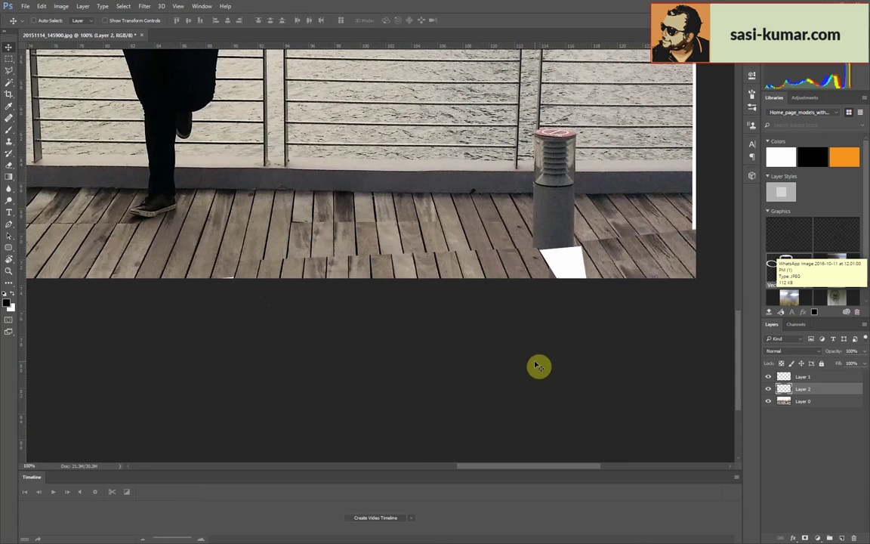
right_click(352, 235)
left_click(389, 264)
key("ctrl+t")
right_click(297, 234)
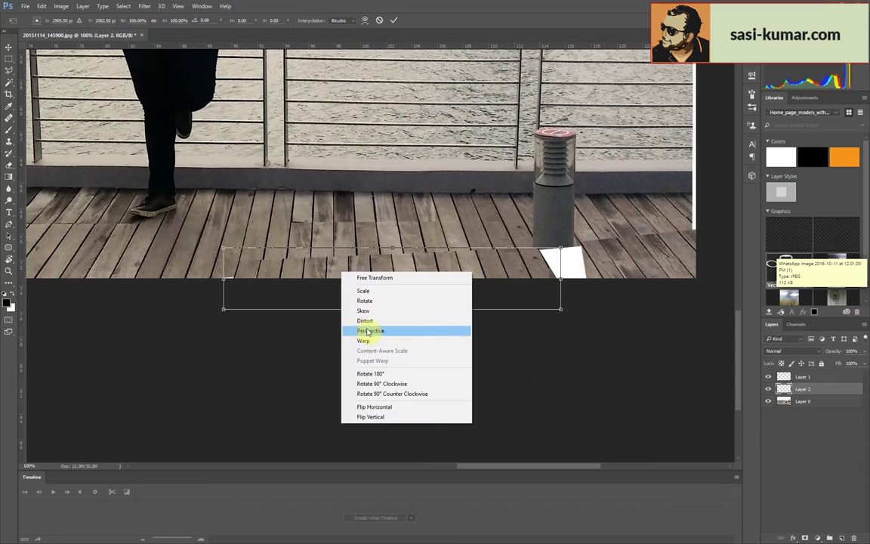
left_click(324, 299)
- Warp the patch's left corners, then return to a plain free transform
left_click_drag(225, 247, 224, 244)
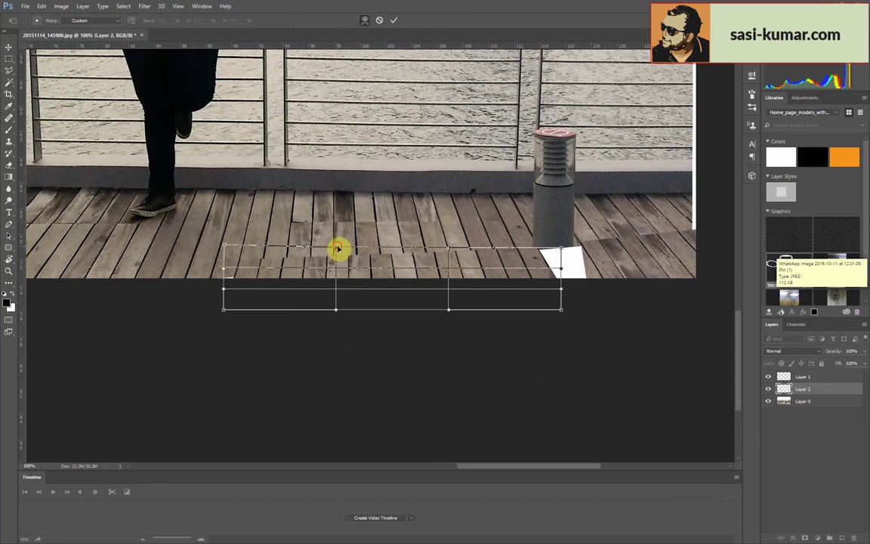
left_click_drag(224, 311, 227, 317)
left_click_drag(330, 313, 340, 310)
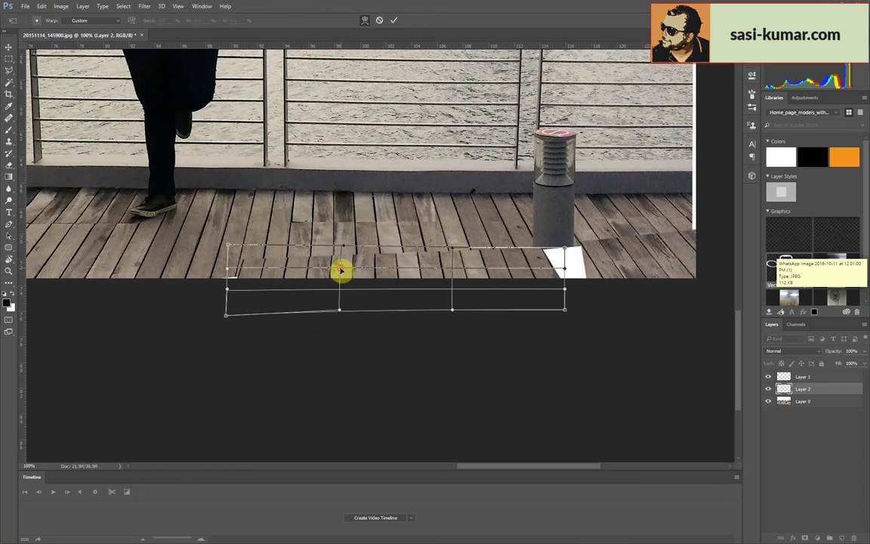
left_click(365, 20)
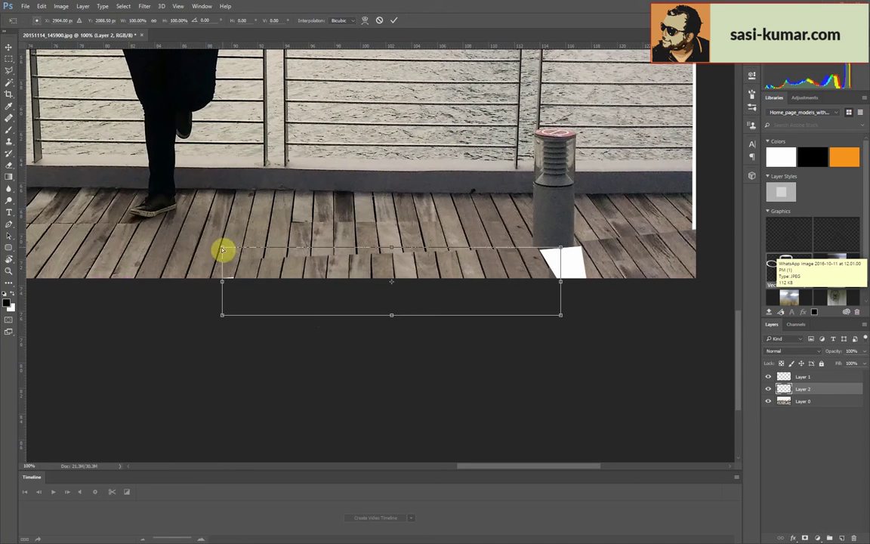
- Skew all four patch corners so the planks continue along the deck, then apply
left_click_drag(223, 249, 222, 242)
left_click_drag(560, 314, 575, 313)
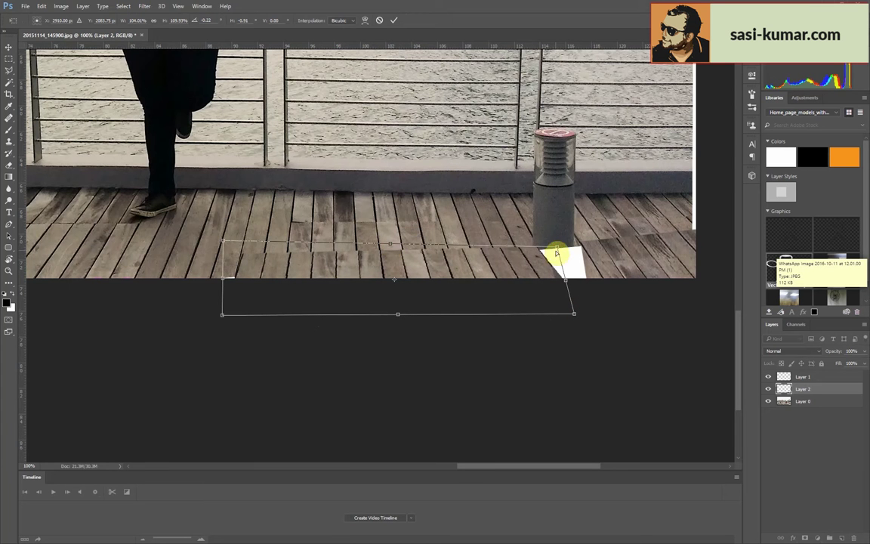
left_click_drag(557, 249, 560, 246)
left_click_drag(224, 318, 217, 320)
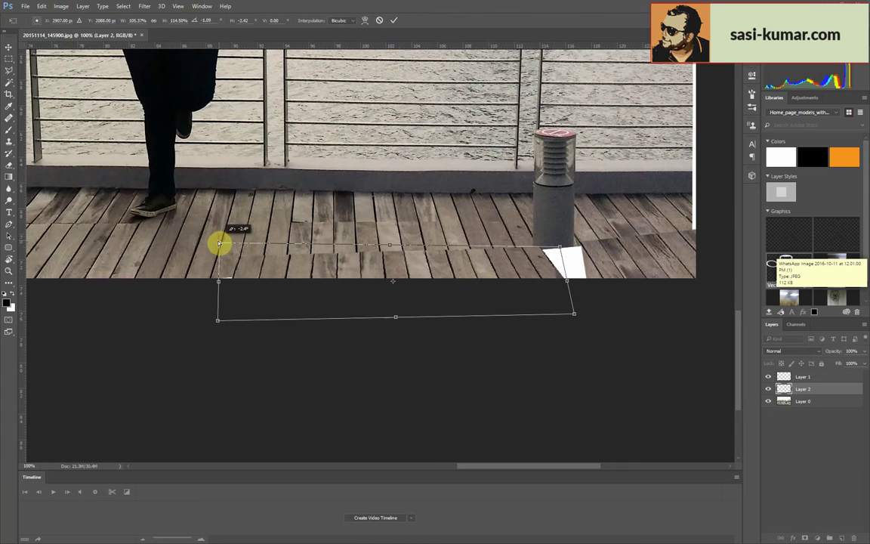
left_click_drag(550, 255, 550, 250)
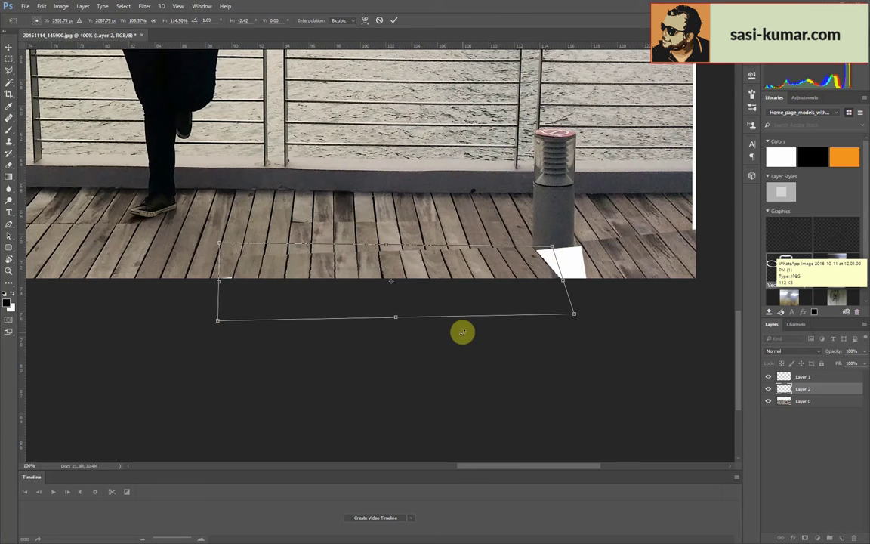
left_click_drag(574, 313, 571, 319)
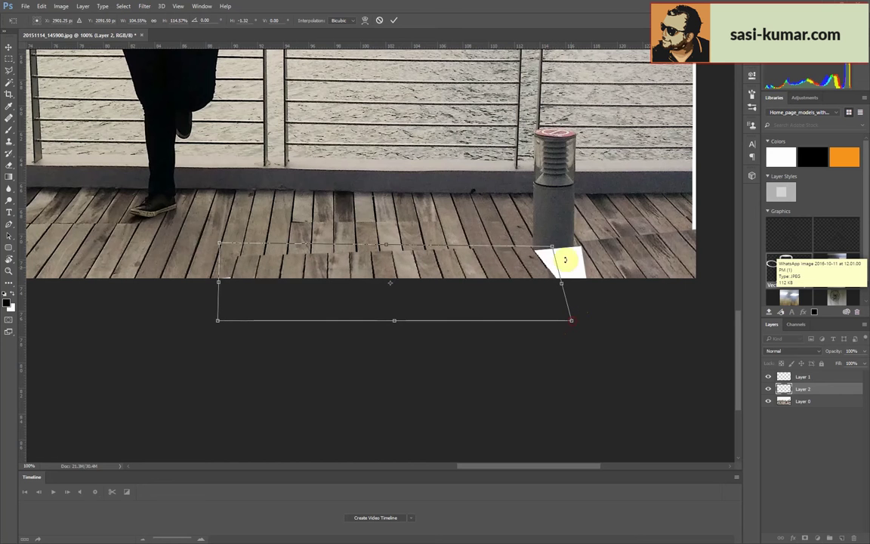
left_click_drag(552, 246, 557, 247)
left_click_drag(389, 247, 220, 239)
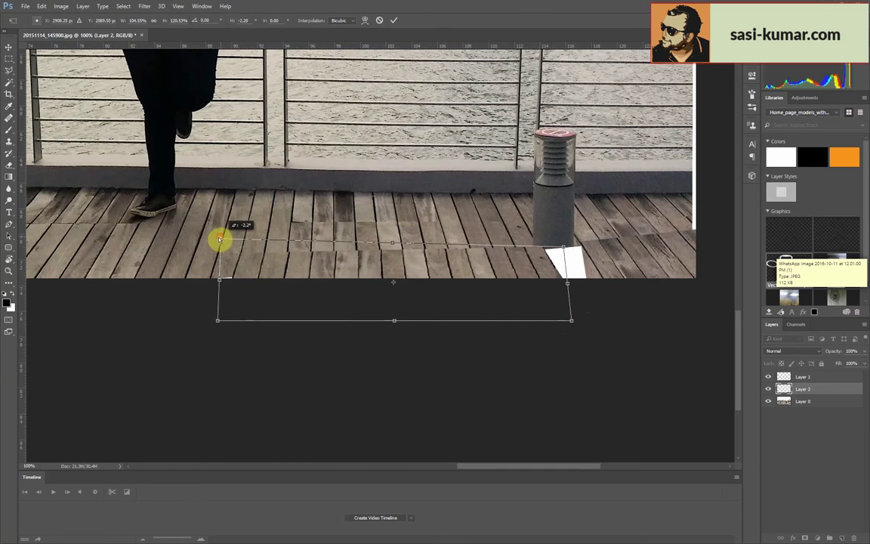
left_click_drag(566, 247, 556, 247)
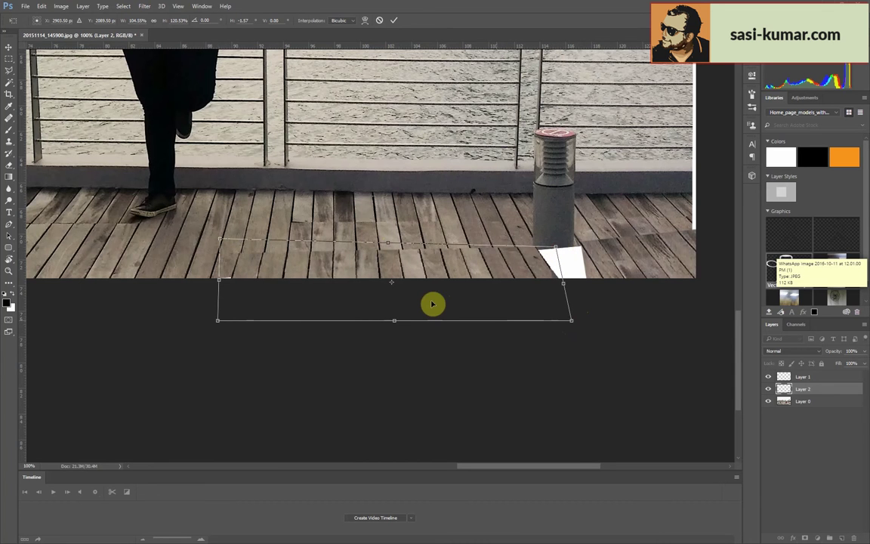
left_click_drag(433, 303, 431, 289)
key("Return")
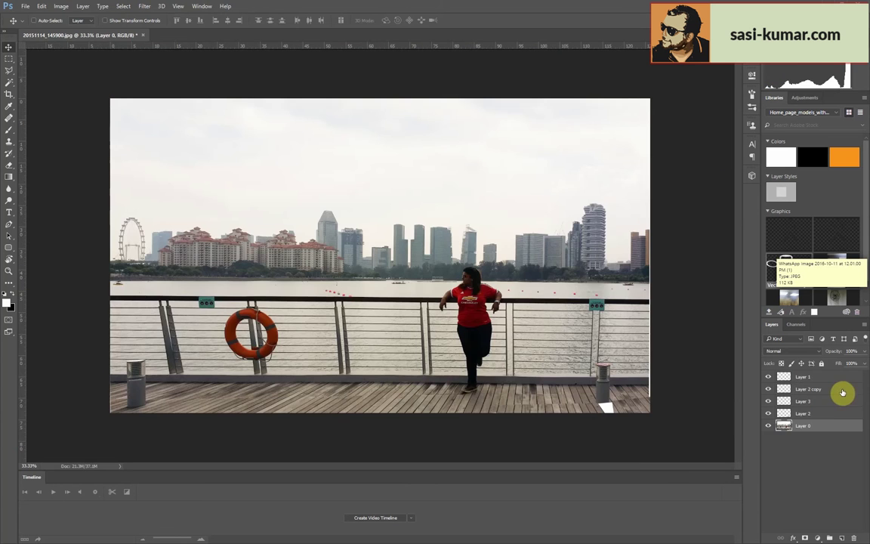
- Select Layer 1 and scroll the view upward
left_click(824, 377)
scroll(231, 395, "up", 2)
scroll(317, 296, "up", 2)
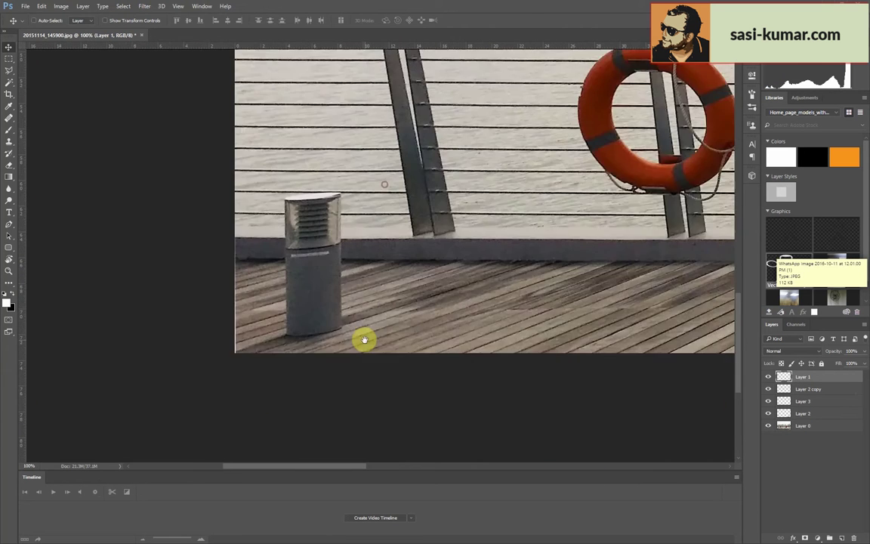
scroll(363, 340, "up", 1)
- On Layer 0, lasso the left bollard's lower body and copy it to a new layer
left_click(813, 428)
left_click(8, 72)
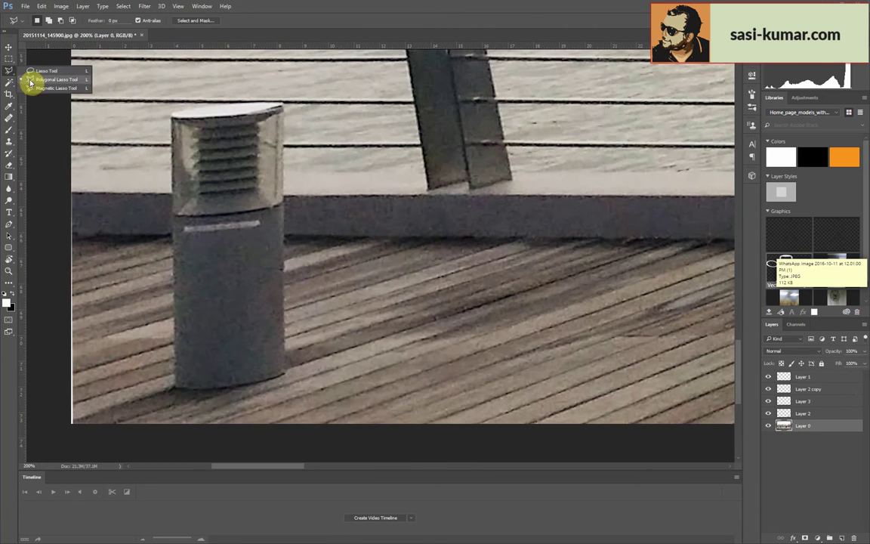
left_click(282, 205)
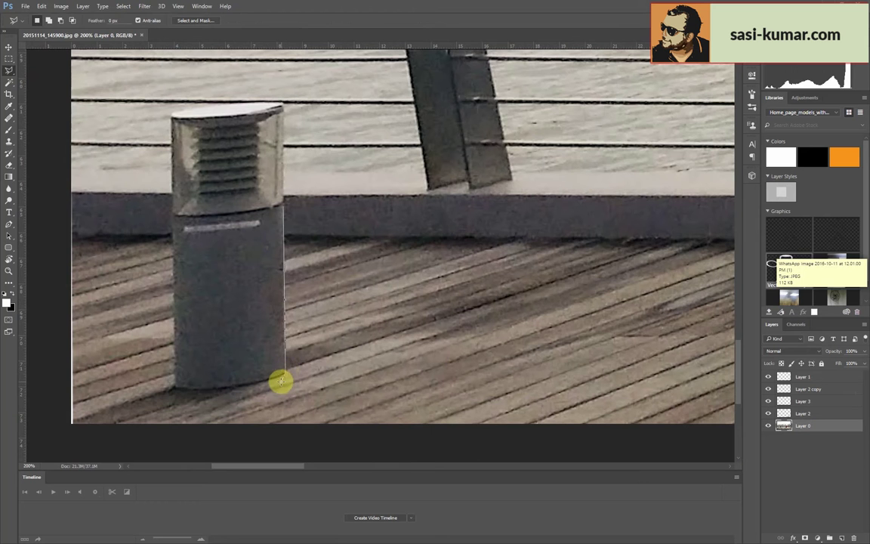
left_click(282, 378)
left_click(173, 387)
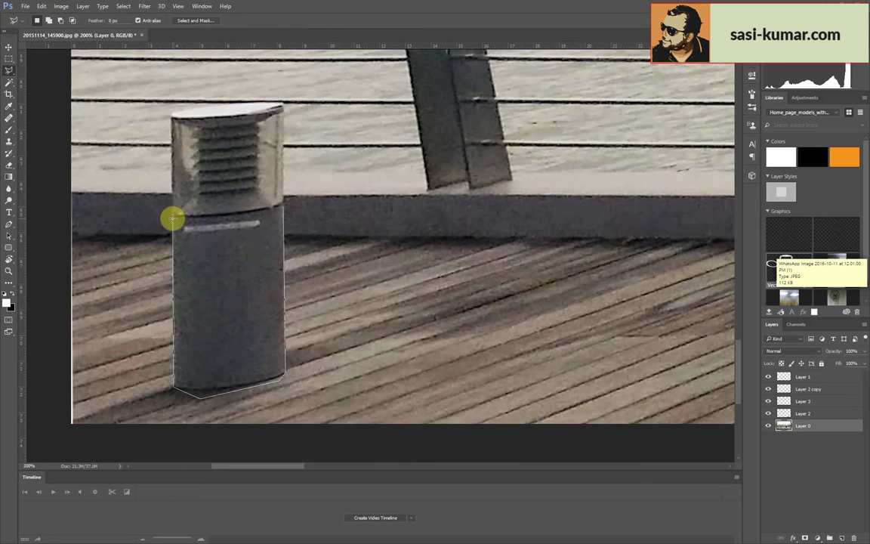
left_click(172, 218)
left_click(284, 205)
key("ctrl+j")
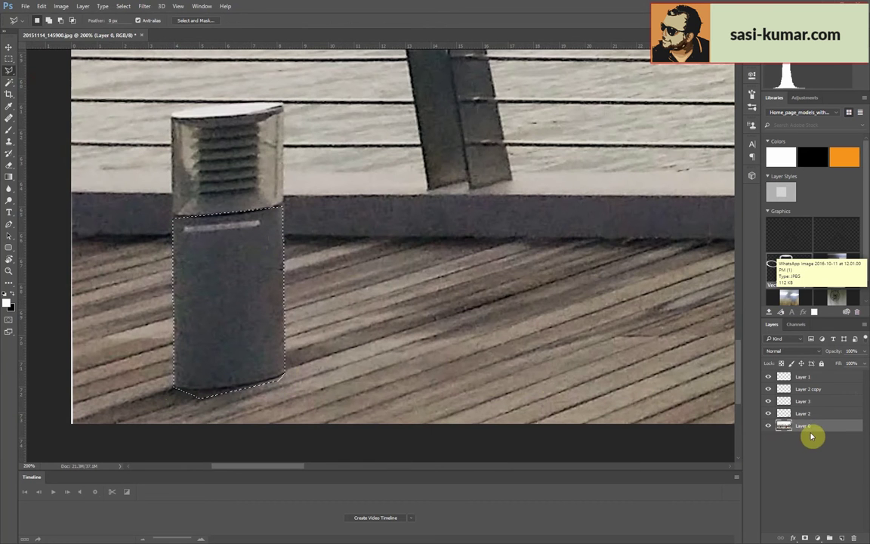
- Move the copied bollard over the right bollard and drag Layer 4 to the top
key("ctrl+minus")
key("ctrl+minus")
key("ctrl+minus")
key("v")
mouse_move(349, 277)
left_mouse_down()
mouse_move(668, 258)
mouse_move(242, 283)
mouse_move(621, 296)
left_mouse_up()
left_click_drag(829, 426, 801, 375)
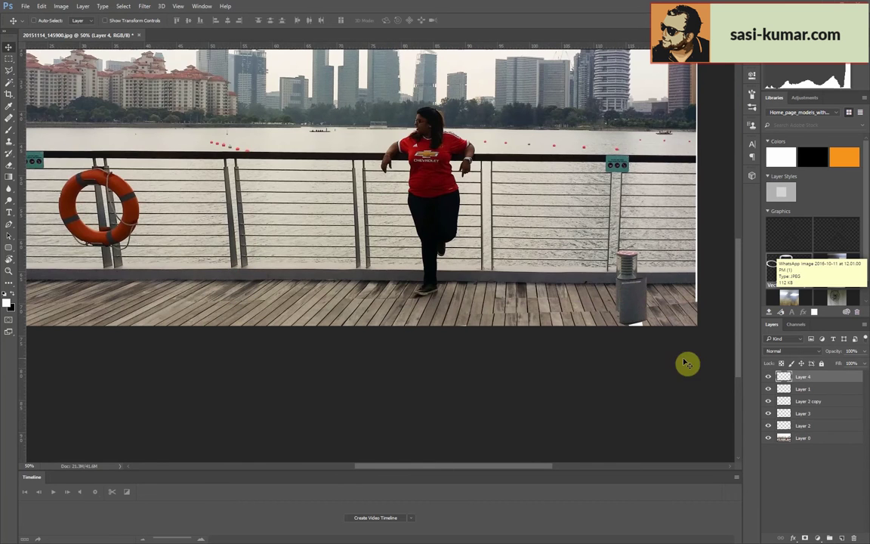
key("ctrl+plus")
key("ctrl+plus")
key("ctrl+plus")
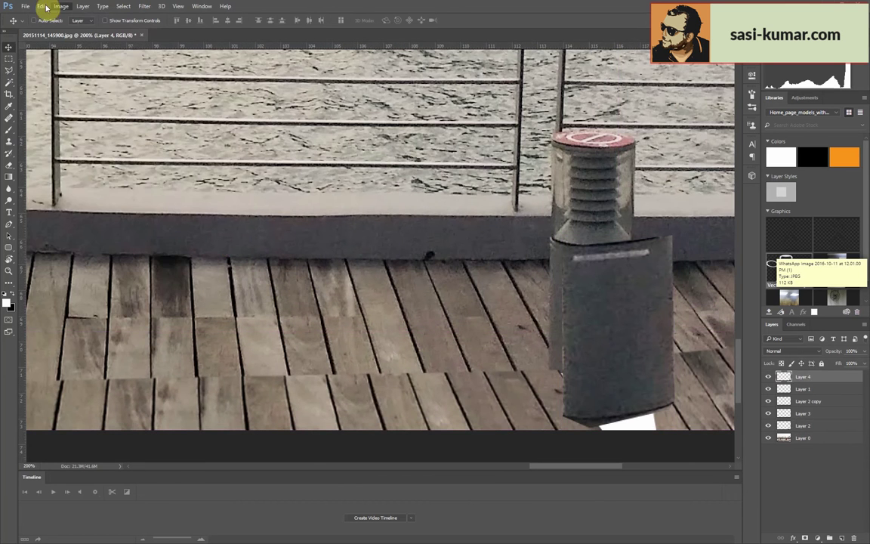
- Flip the bollard patch horizontally, move it onto the base, and rotate it about -5°
left_click(42, 6)
left_click(219, 290)
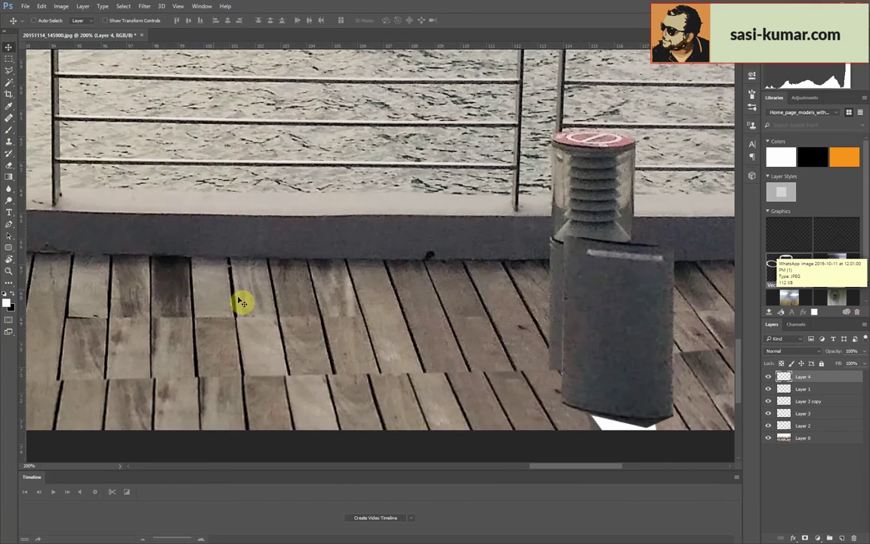
mouse_move(607, 322)
left_mouse_down()
mouse_move(593, 330)
mouse_move(609, 305)
mouse_move(603, 292)
left_mouse_up()
key("ctrl+t")
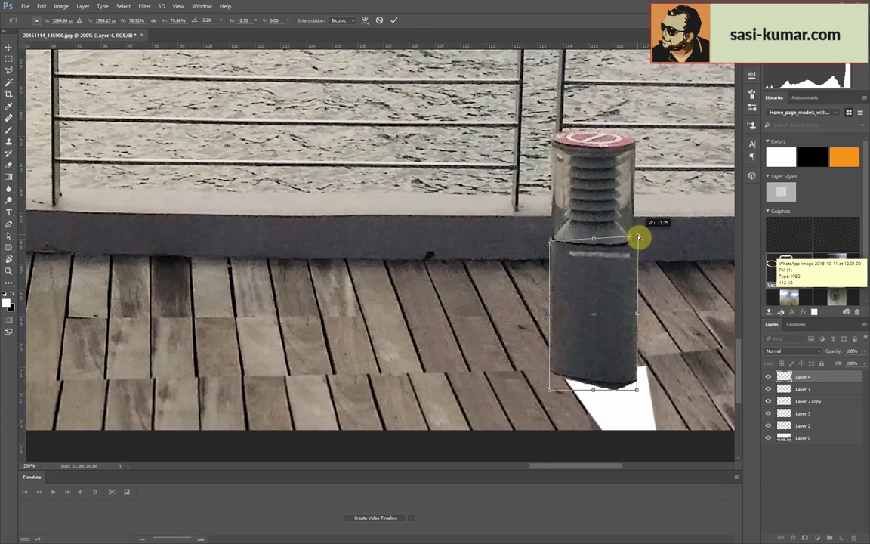
left_click_drag(630, 382, 640, 237)
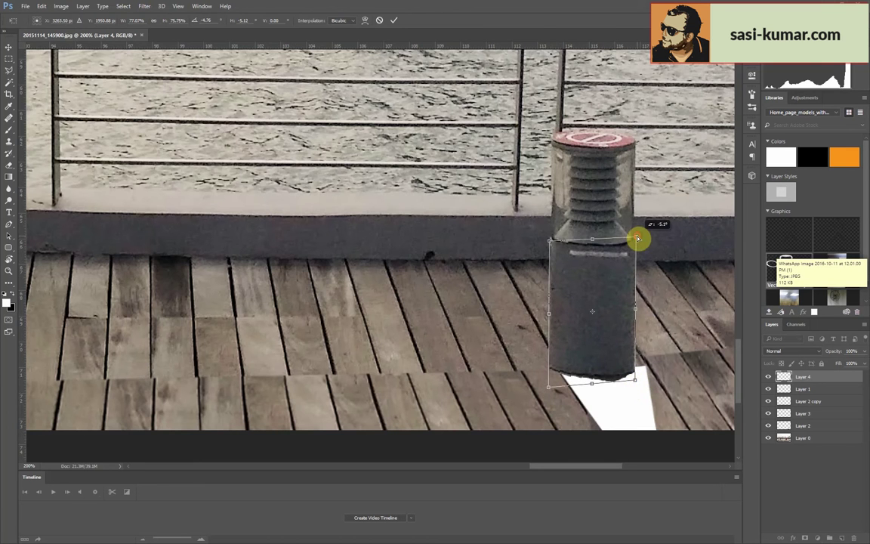
key("Return")
- Review the bollard base up close, then select Layer 1 for cloning
key("ctrl+minus")
key("ctrl+plus")
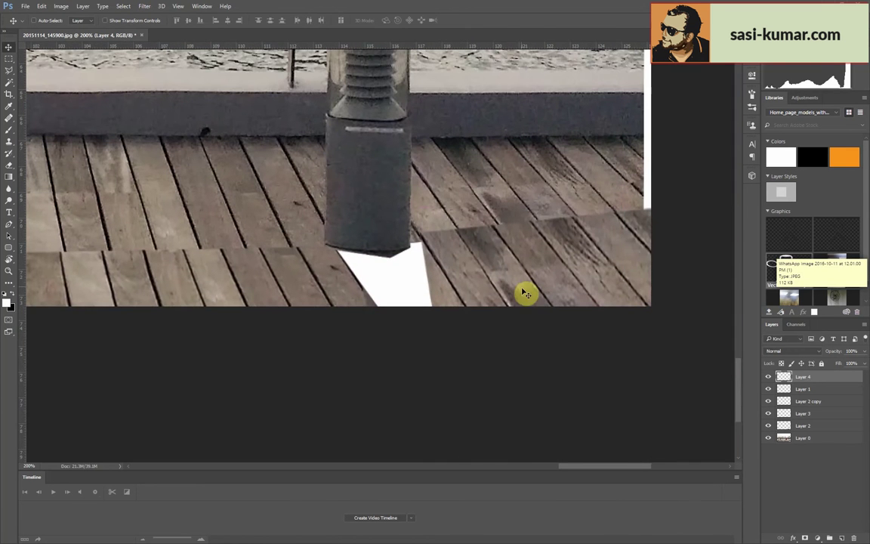
left_click(528, 281)
key("s")
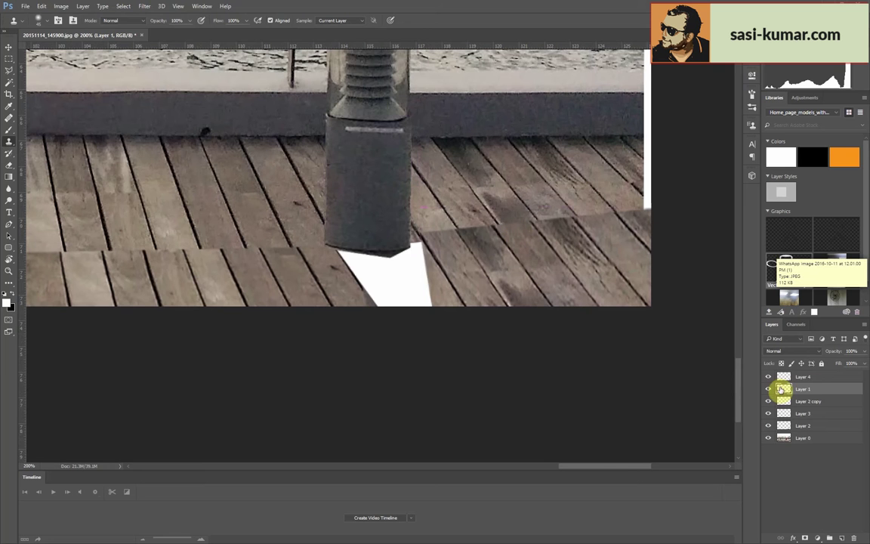
- Clone deck boards over the white triangle on new Layer 5, then add Layer 6
left_click(831, 538)
mouse_move(350, 249)
left_mouse_down()
mouse_move(383, 302)
mouse_move(398, 248)
mouse_move(443, 295)
mouse_move(414, 287)
mouse_move(441, 278)
left_mouse_up()
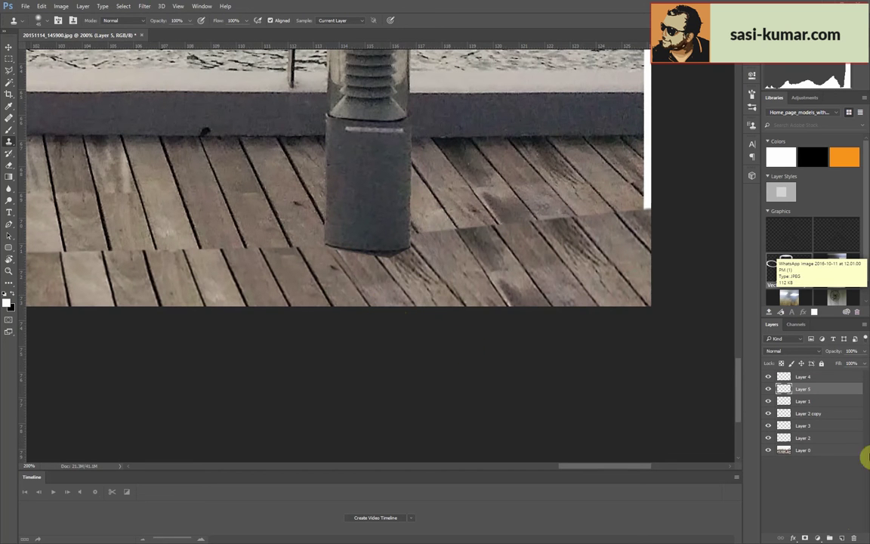
left_click(842, 537)
- Outline a shadow shape behind the bollard base and fill it with black
left_click(8, 70)
left_click(326, 246)
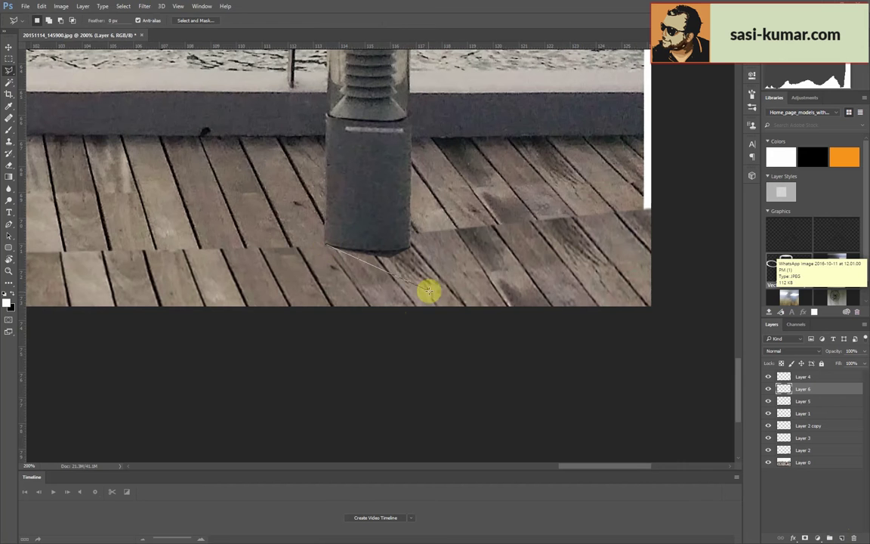
left_click(440, 310)
left_click(514, 308)
left_click(408, 240)
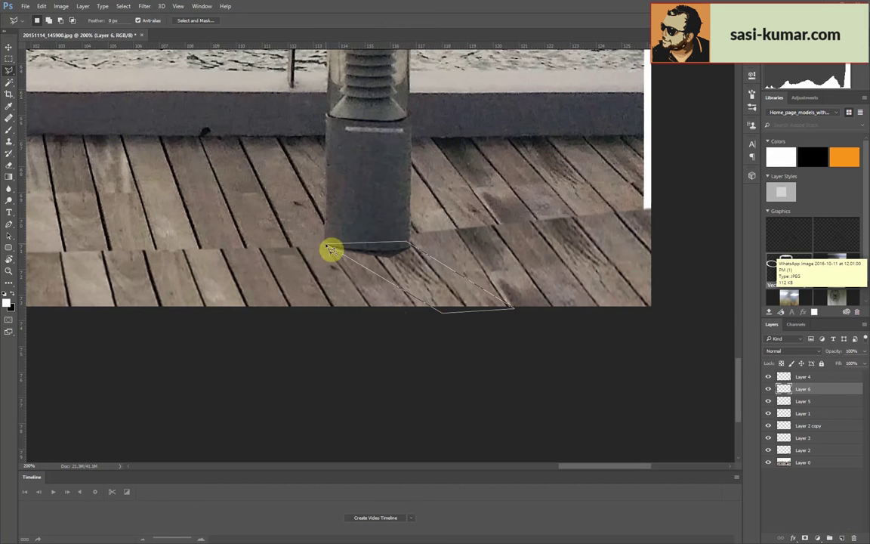
left_click(329, 247)
key("alt+BackSpace")
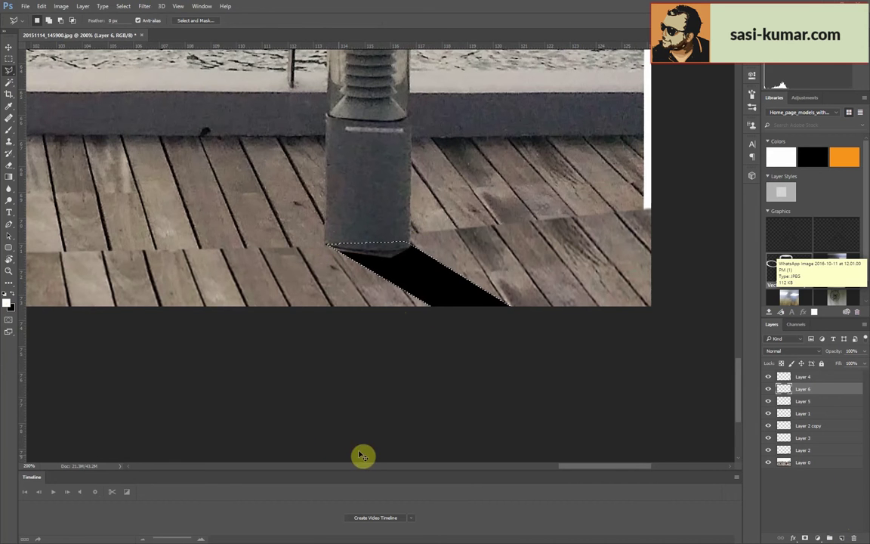
key("ctrl+d")
- Soften the shadow with Gaussian Blur and set the shadow layer to 25% opacity
left_click(145, 6)
mouse_move(149, 106)
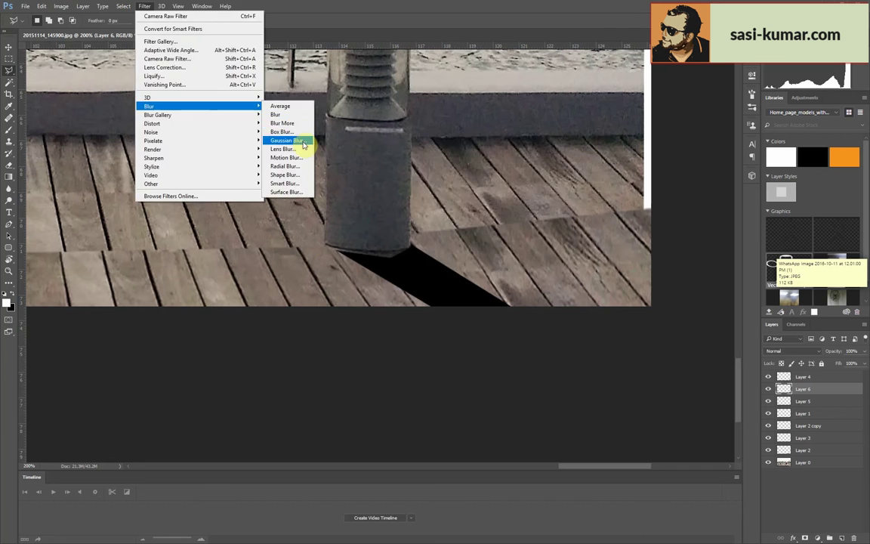
left_click(302, 142)
left_click(543, 136)
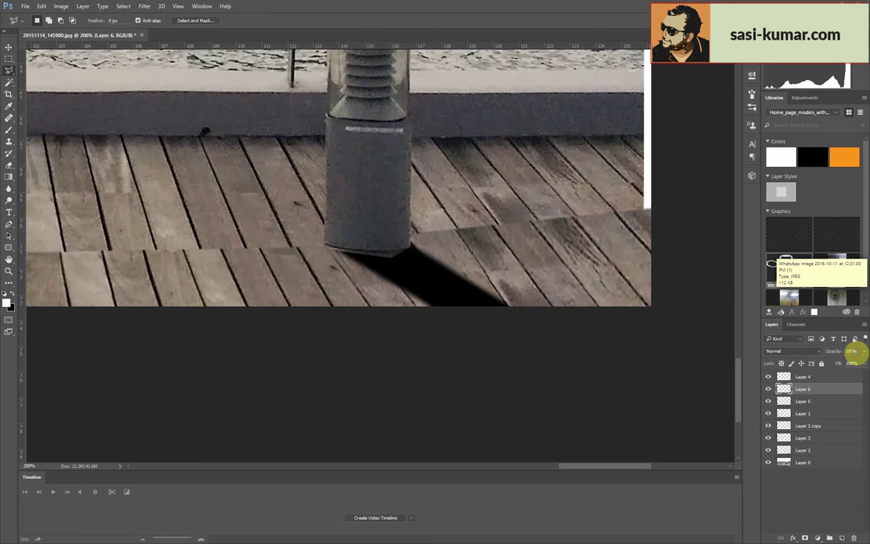
type("35")
type("25")
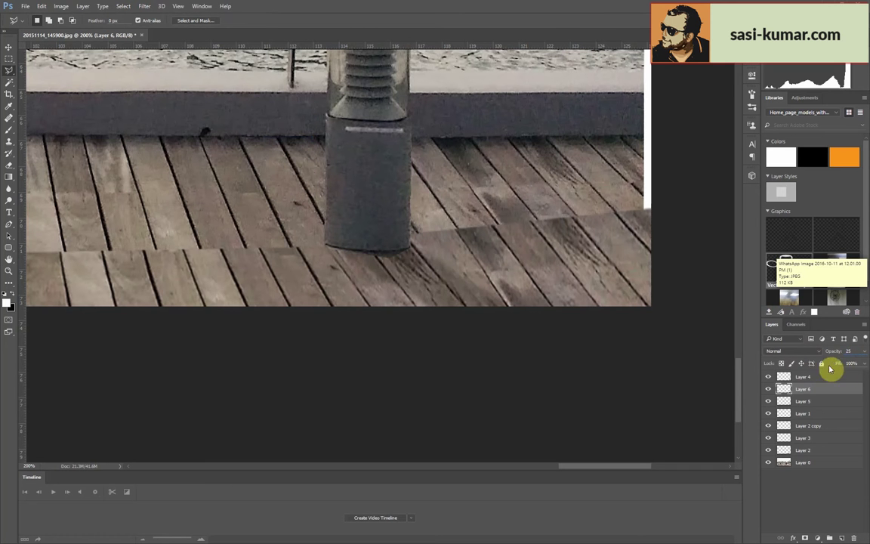
left_click(448, 216)
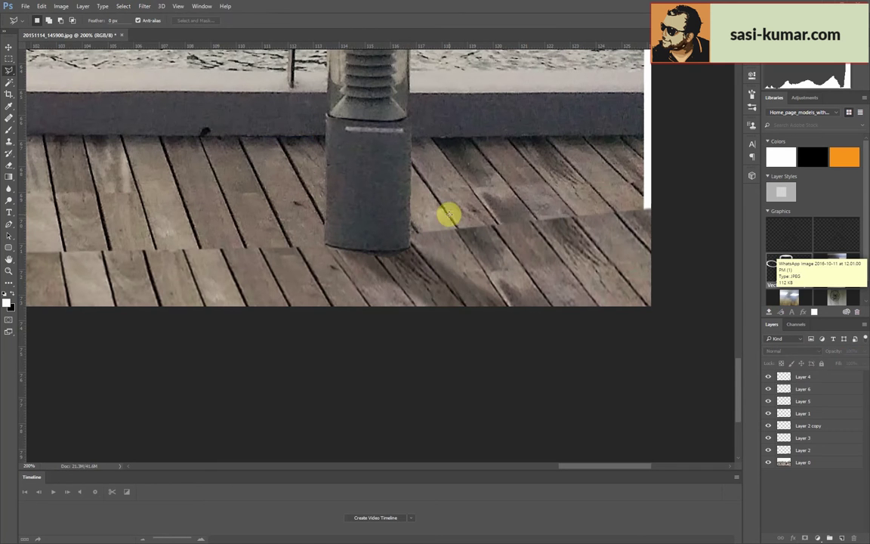
left_click(8, 46)
- Zoom out and bring the deck's bottom edge into view on Layer 0
key("ctrl+minus")
key("ctrl+minus")
key("ctrl+minus")
key("ctrl+minus")
key("ctrl+minus")
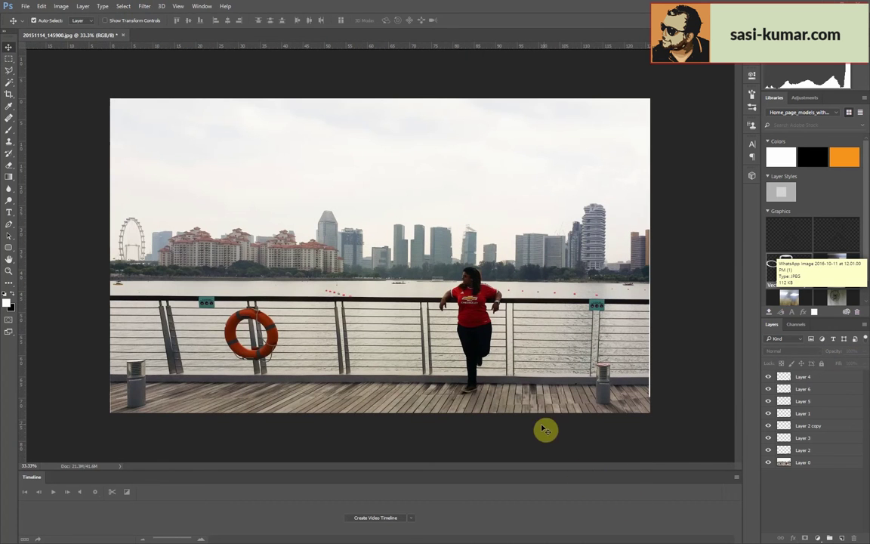
scroll(545, 430, "up", 2)
scroll(351, 184, "up", 1)
scroll(517, 322, "up", 1)
scroll(421, 286, "up", 1)
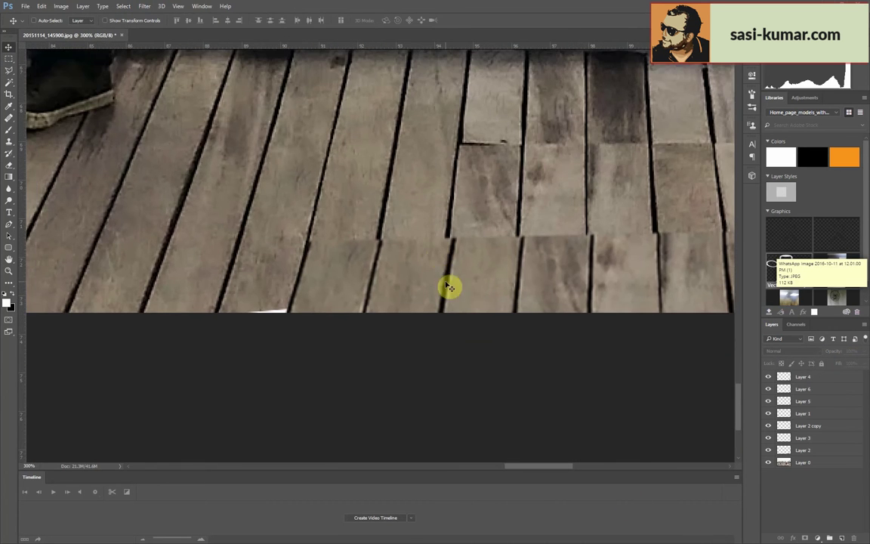
left_click(270, 277)
key("s")
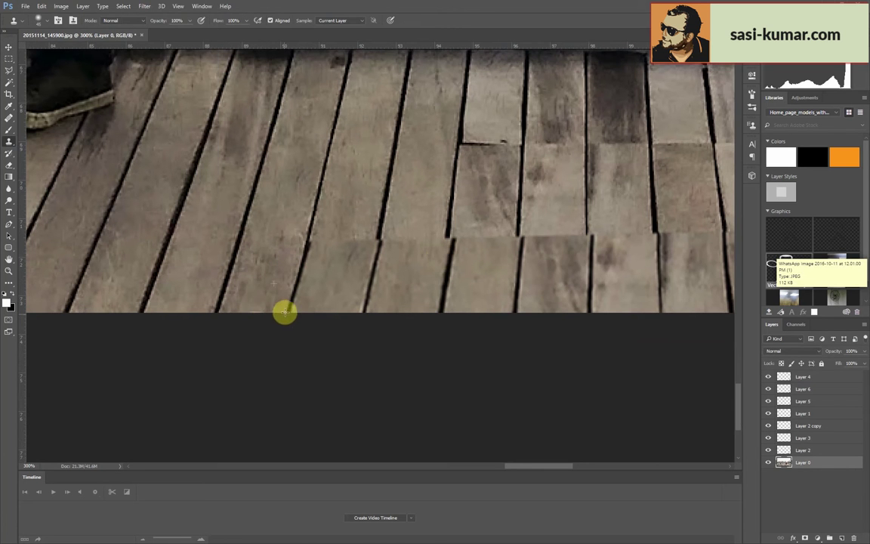
left_click_drag(466, 186, 326, 223)
- Stretch the Layer 2 deck patch taller from its top handle and commit
left_click(9, 46)
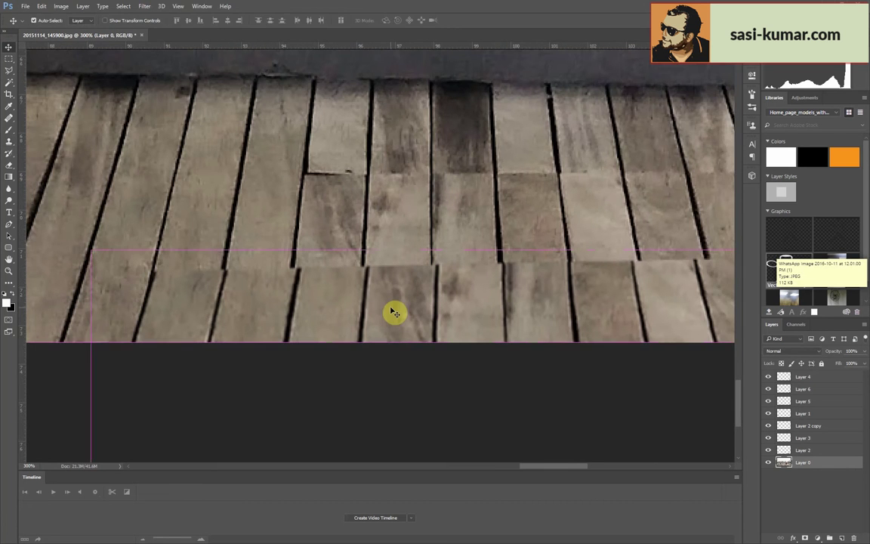
left_click(369, 296)
key("ctrl+t")
mouse_move(614, 252)
left_mouse_down()
mouse_move(598, 248)
mouse_move(609, 250)
left_mouse_up()
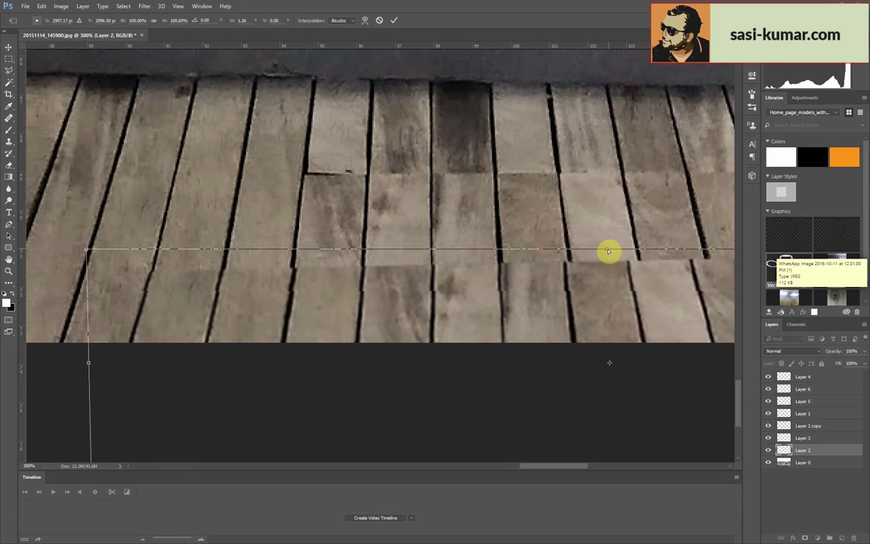
key("Return")
- Zoom out and move the deck patch along the deck's bottom edge
key("ctrl+1")
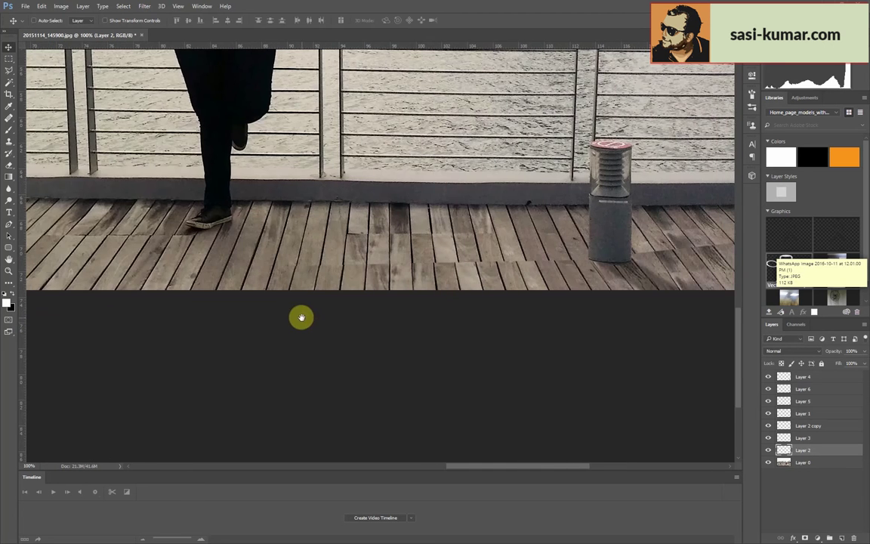
scroll(470, 351, "right", 5)
scroll(470, 378, "up", 3)
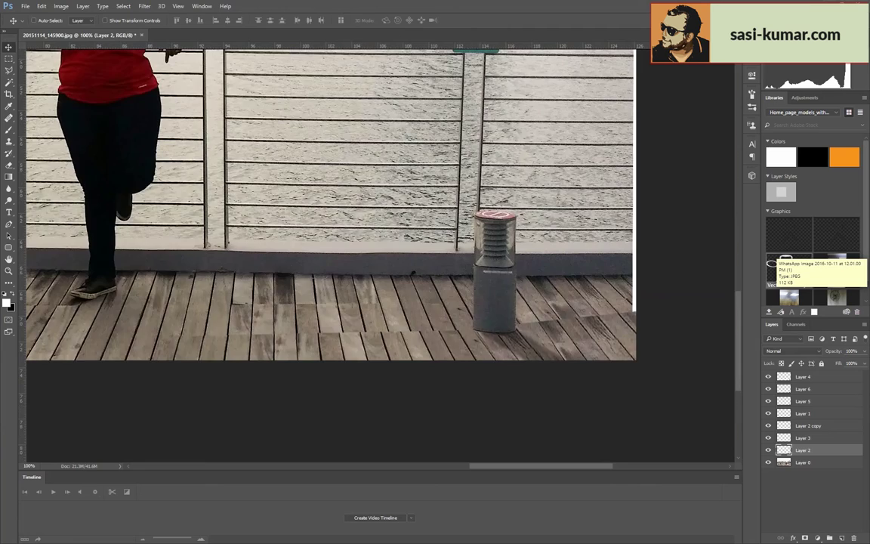
key("ctrl+minus")
key("ctrl+minus")
left_click_drag(424, 272, 527, 296)
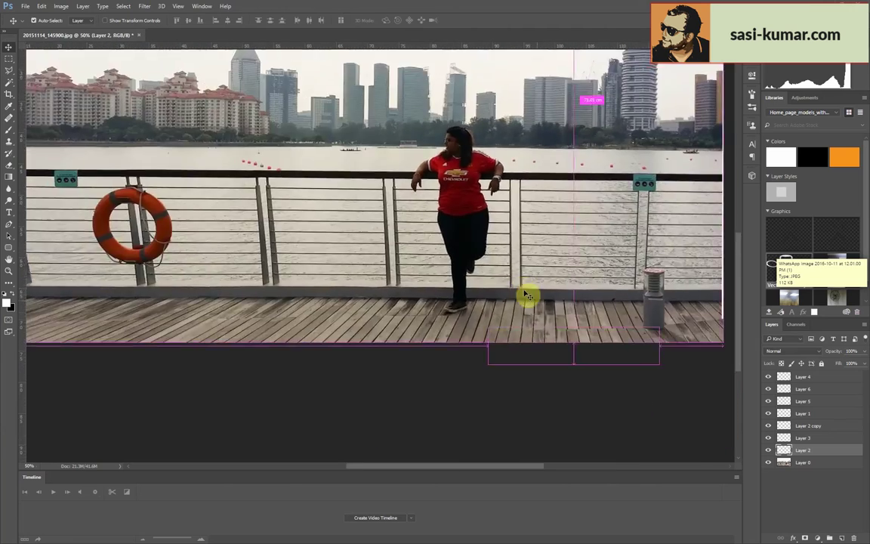
key("ctrl+minus")
scroll(633, 322, "up", 1)
- Try extending and rotating a crop frame, then cancel the crop
scroll(633, 322, "up", 2)
key("c")
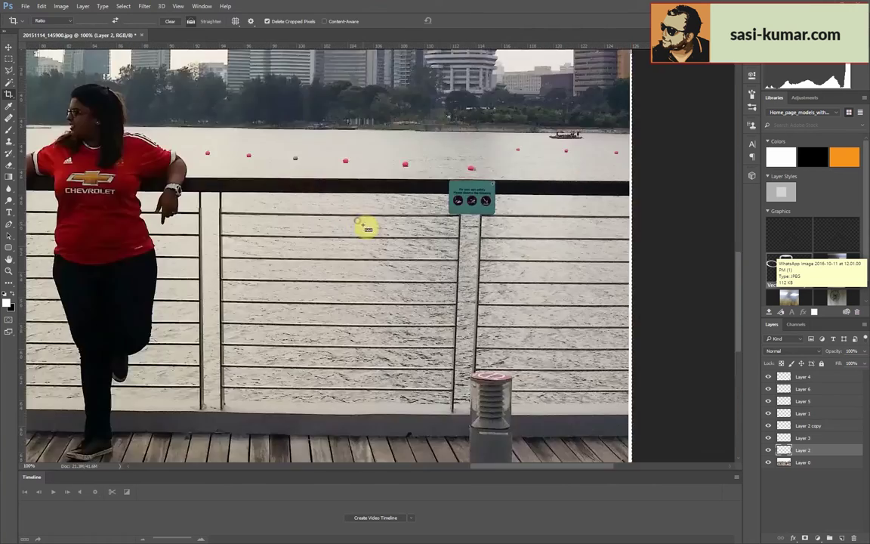
scroll(364, 228, "up", 1)
left_click_drag(520, 258, 577, 247)
mouse_move(506, 156)
left_mouse_down()
mouse_move(584, 292)
mouse_move(206, 339)
mouse_move(20, 323)
left_mouse_up()
key("Escape")
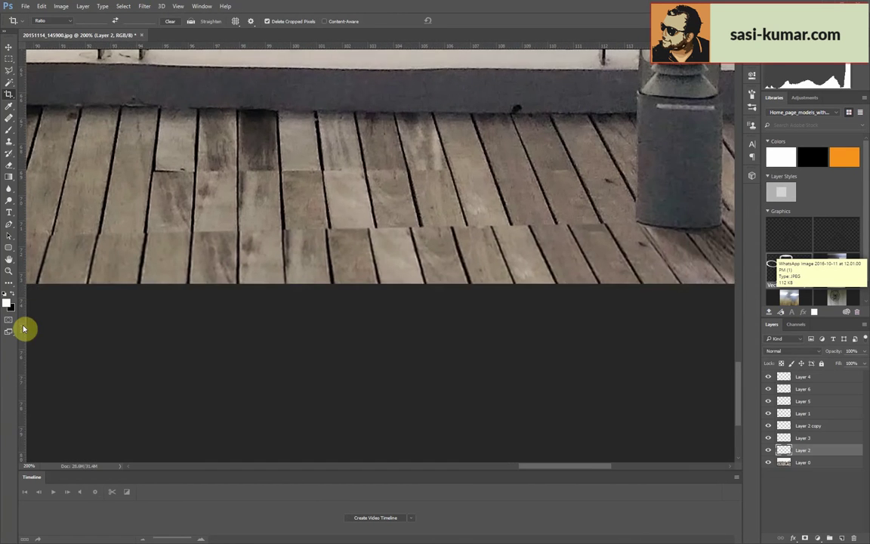
- Nudge the Layer 2 deck patch slightly right
scroll(356, 336, "down", 1)
key("v")
left_click_drag(332, 340, 364, 287)
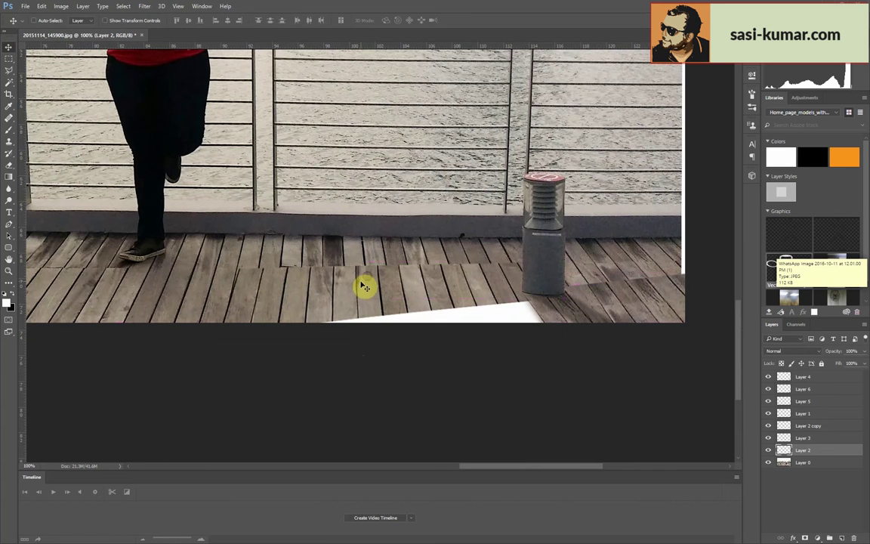
- Free-transform the plank patch: resize it, move it down, and skew its right corners
key("ctrl+t")
left_click(395, 22)
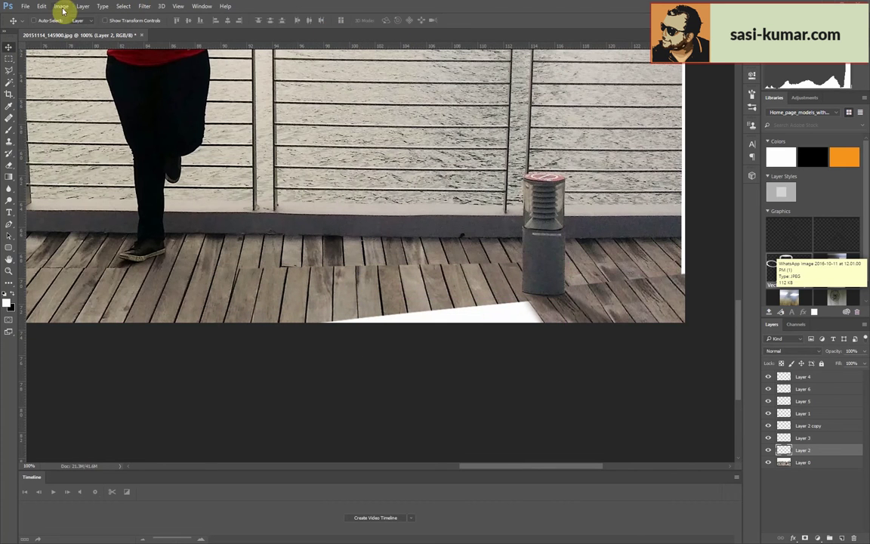
key("ctrl+t")
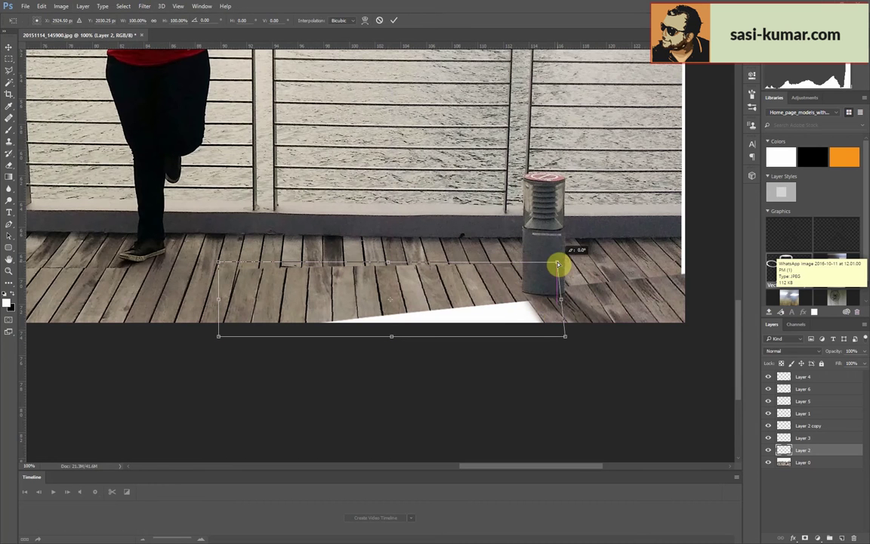
left_click_drag(564, 334, 565, 343)
mouse_move(446, 299)
left_mouse_down()
mouse_move(452, 322)
mouse_move(435, 323)
left_mouse_up()
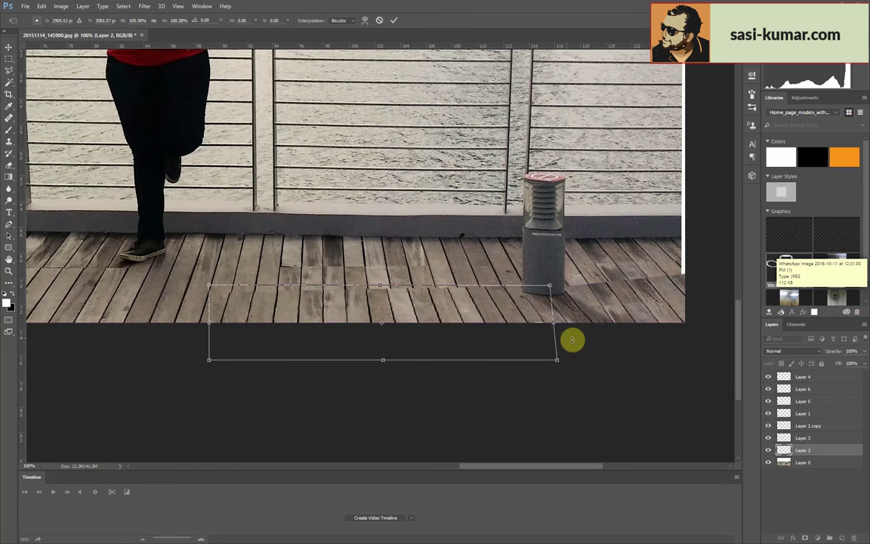
left_click_drag(556, 359, 556, 388)
left_click_drag(549, 298, 570, 291)
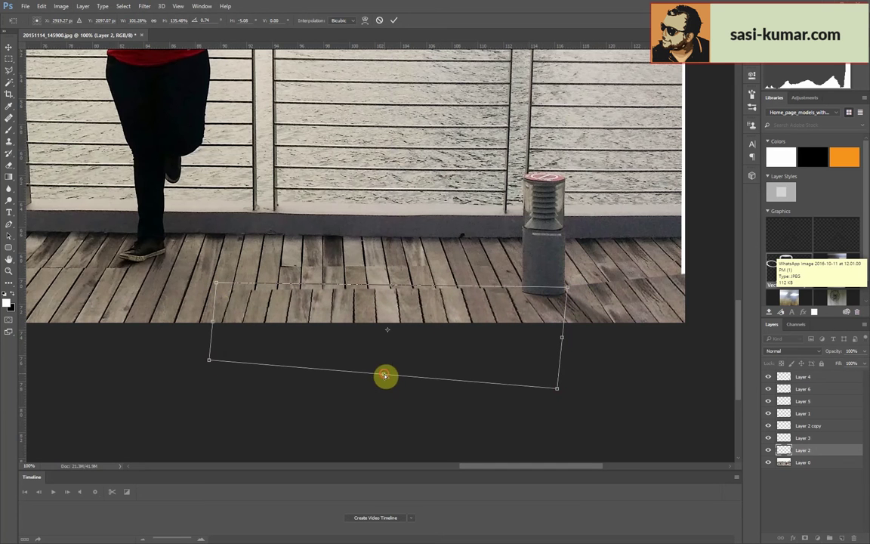
- Adjust the patch's top, bottom and side edges so the planks align with the boardwalk
left_click_drag(384, 374, 385, 388)
left_click_drag(216, 284, 212, 288)
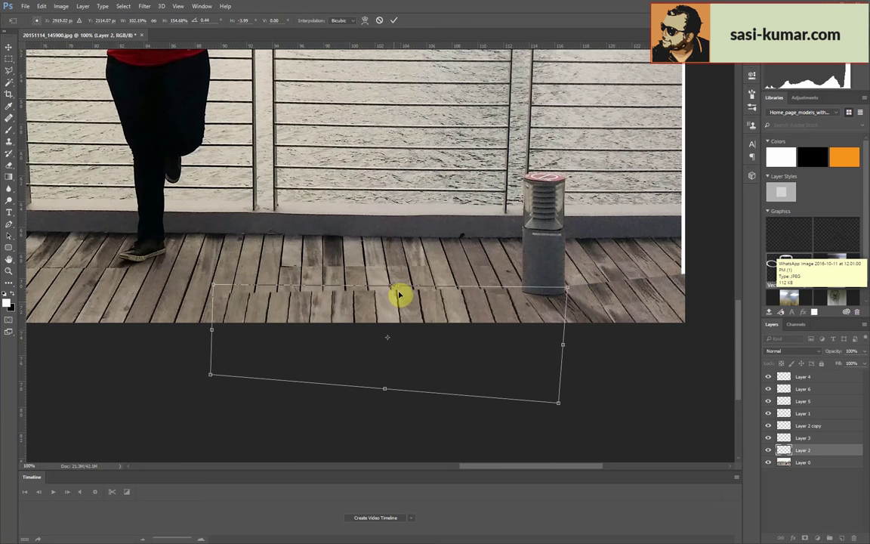
left_click_drag(398, 294, 387, 294)
left_click_drag(559, 401, 563, 402)
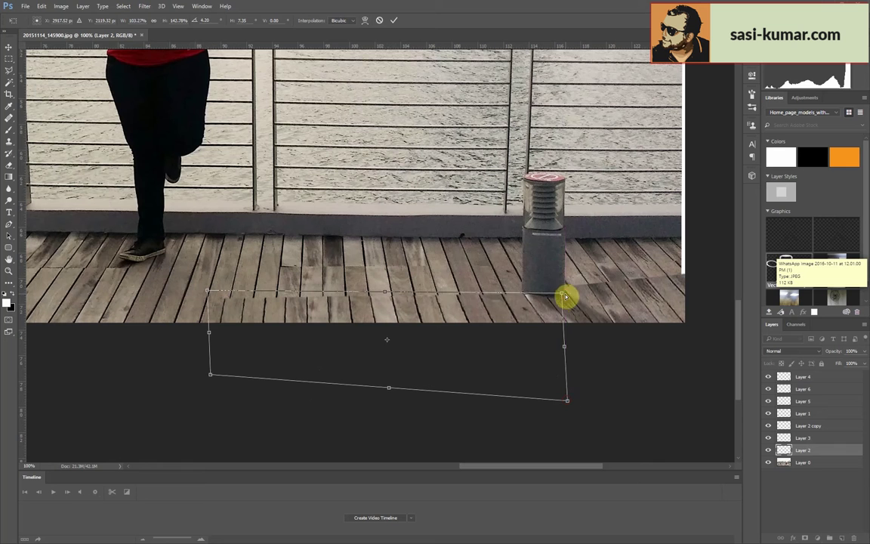
left_click_drag(565, 295, 571, 294)
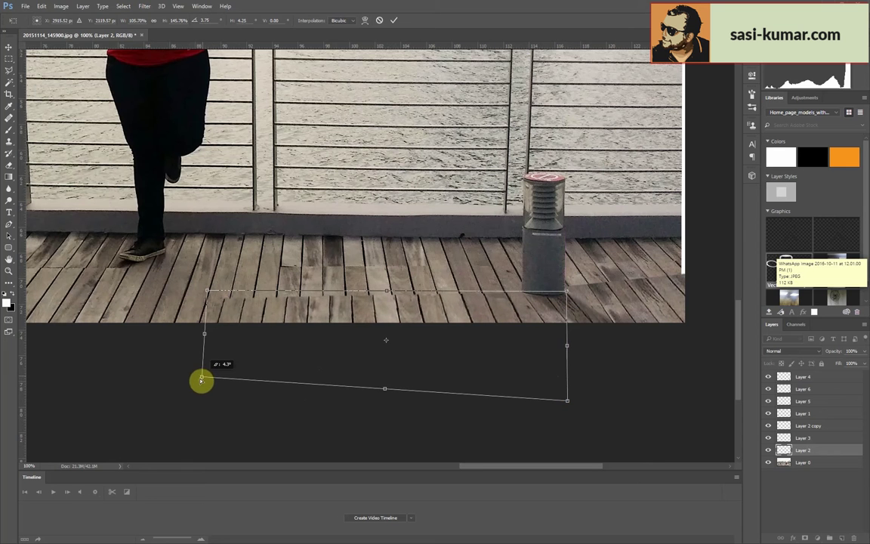
left_click_drag(208, 376, 207, 381)
- Apply the plank transform and use Merge Visible to combine everything into Layer 4
left_click(395, 21)
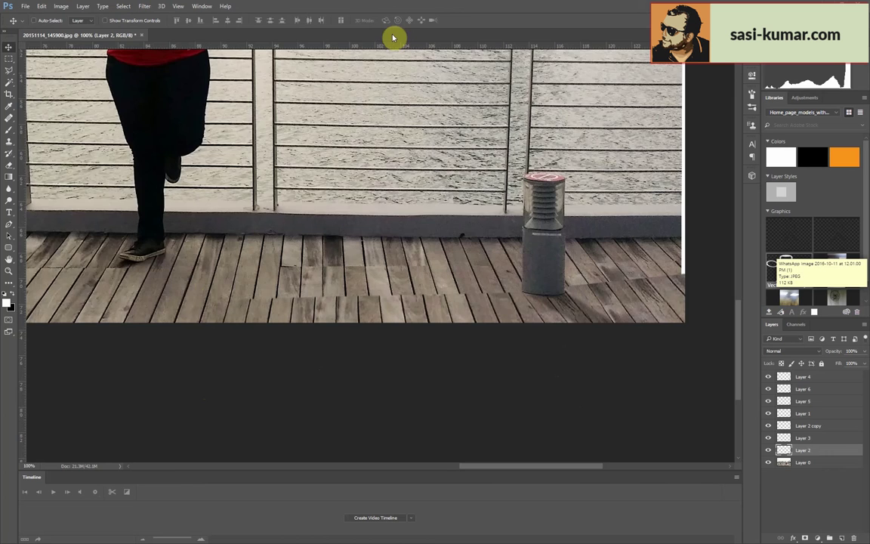
key("ctrl+minus")
key("ctrl+minus")
key("ctrl+minus")
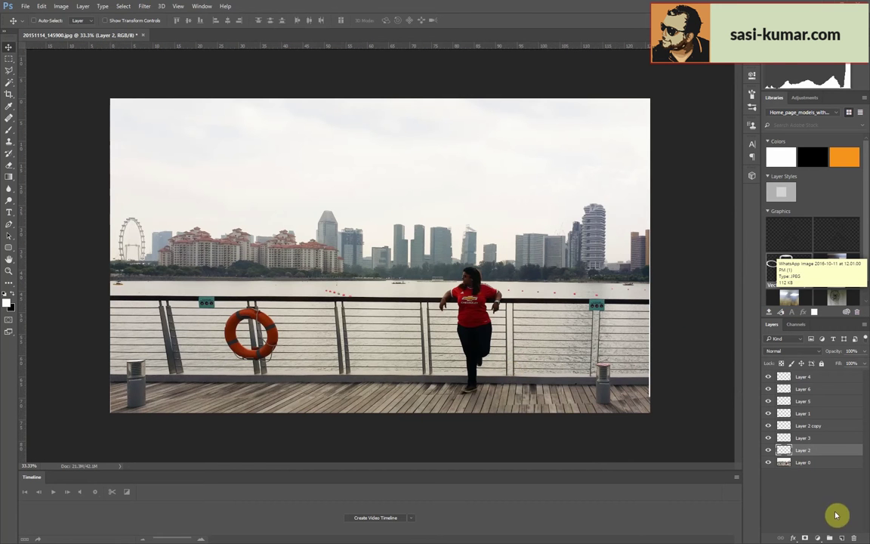
right_click(813, 382)
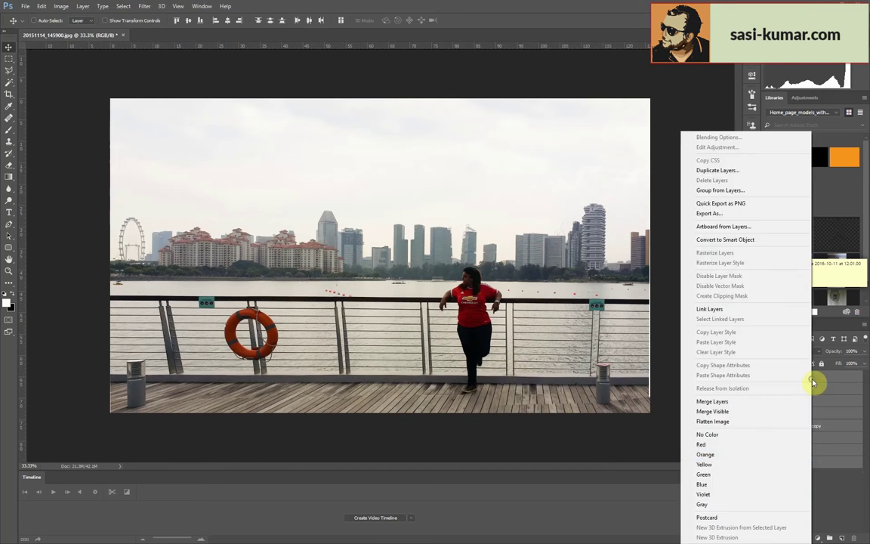
left_click(733, 418)
- Try widening the canvas to the right with the crop tool, then abandon it
key("c")
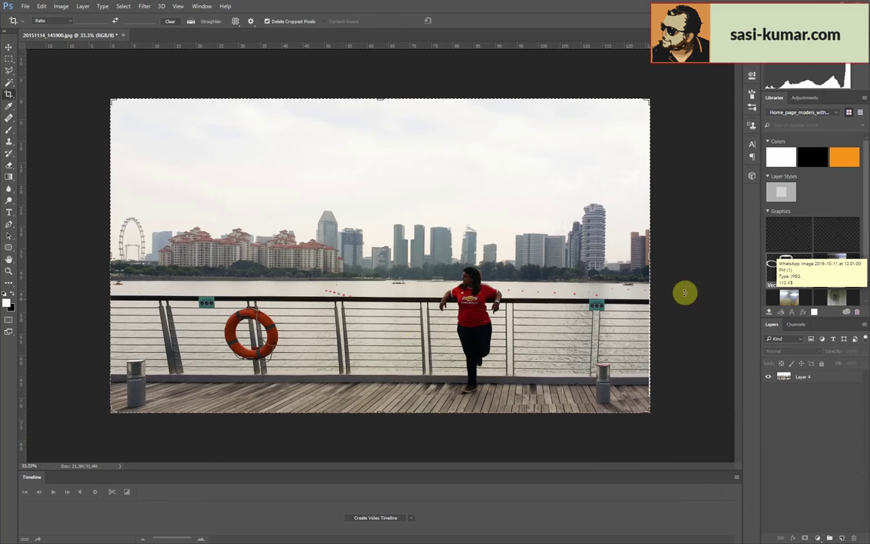
scroll(622, 295, "up", 1)
scroll(468, 262, "up", 2)
left_click_drag(468, 262, 488, 249)
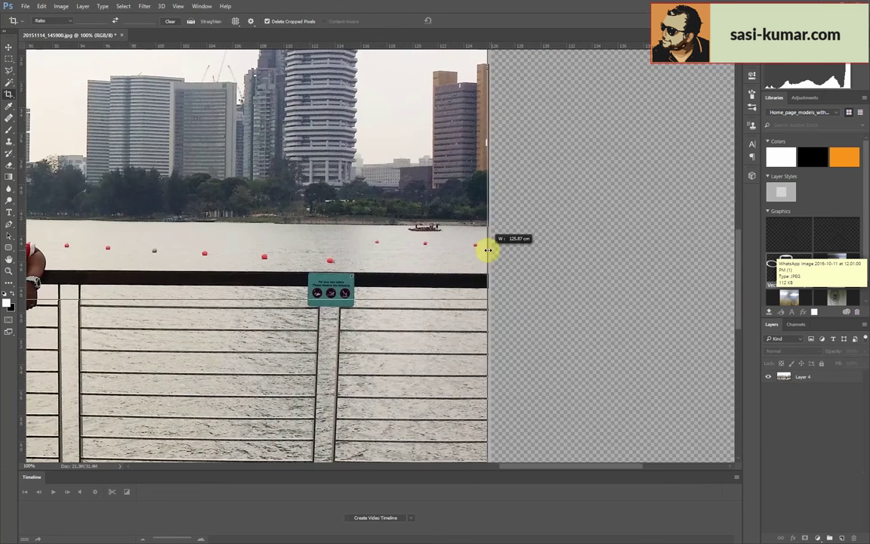
scroll(492, 255, "down", 1)
key("v")
scroll(93, 124, "down", 3)
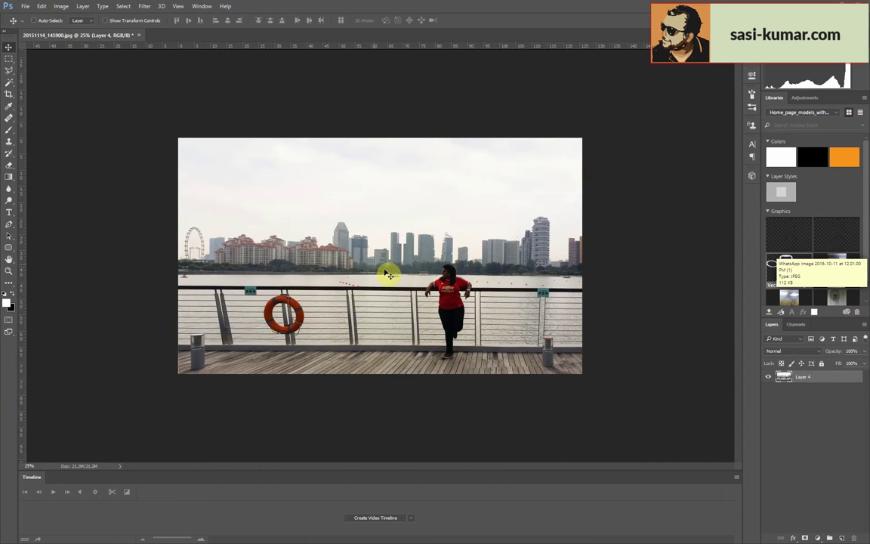
- Zoom in on the woman in the red shirt and pick the Magnetic Lasso
scroll(387, 274, "up", 2)
scroll(292, 91, "up", 1)
scroll(321, 296, "up", 1)
scroll(28, 84, "up", 1)
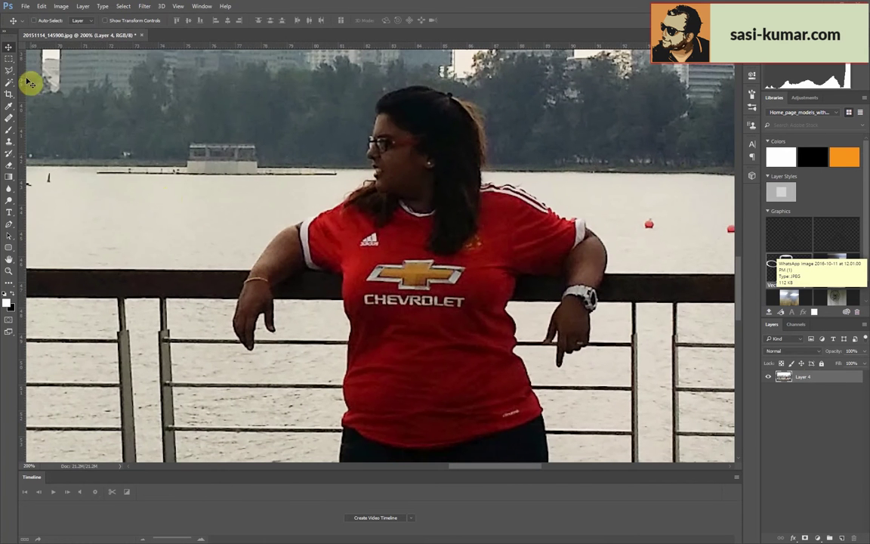
key("l")
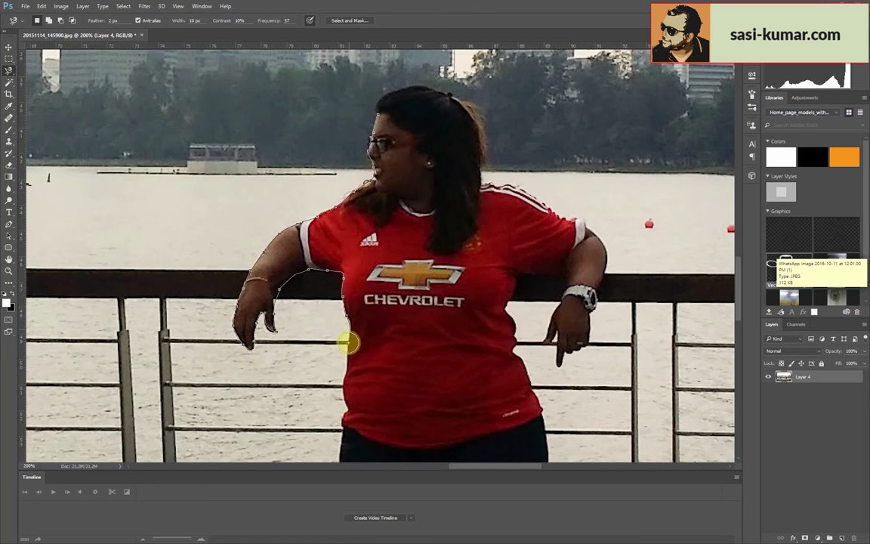
- Trace the Magnetic Lasso down her legs, around the shoes, up past shirt and head, closing it
left_click_drag(346, 412, 350, 225)
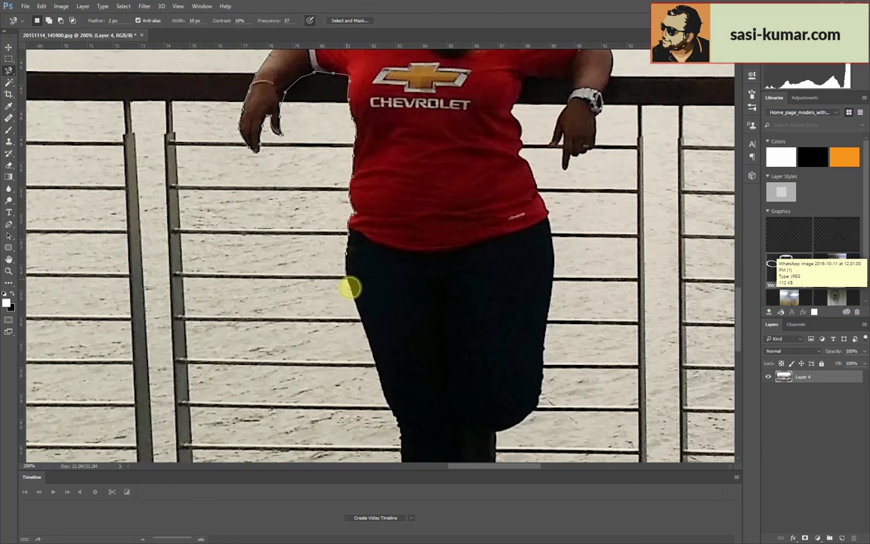
left_click_drag(383, 388, 361, 217)
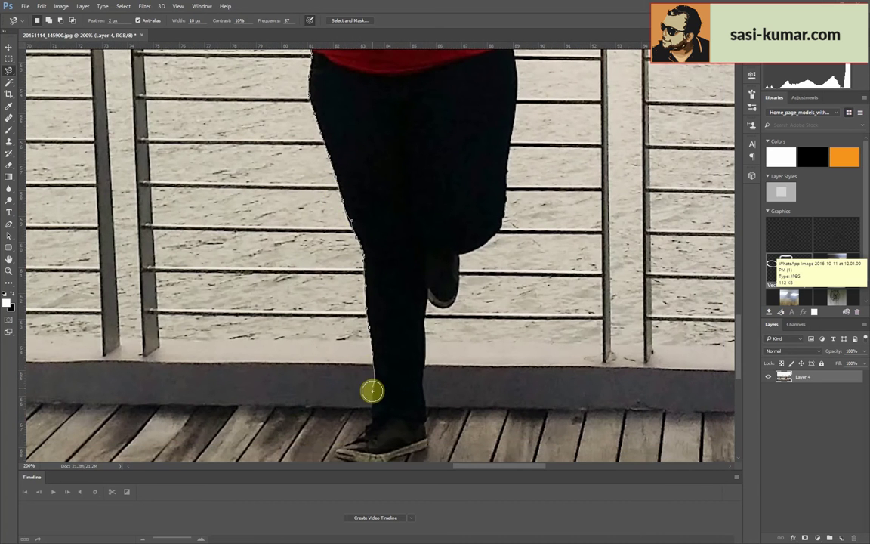
left_click_drag(332, 451, 308, 327)
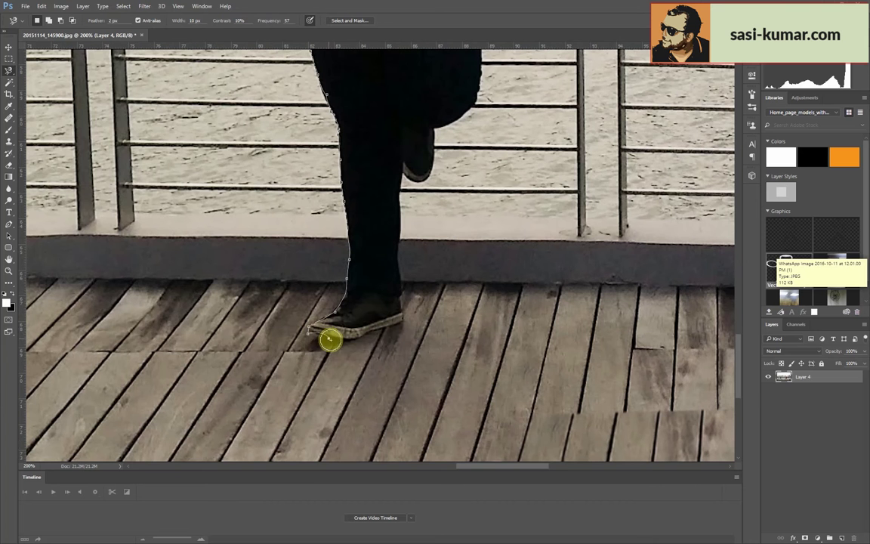
left_click_drag(402, 296, 402, 206)
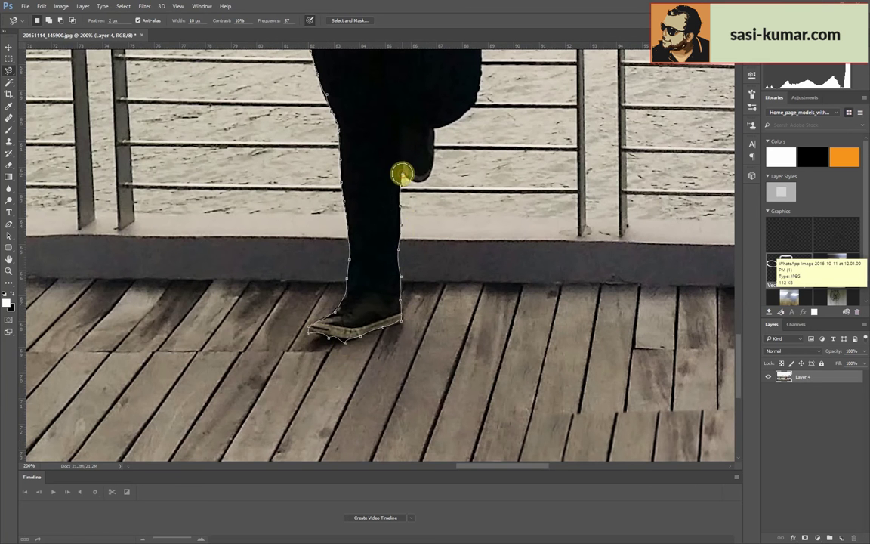
left_click_drag(435, 129, 403, 206)
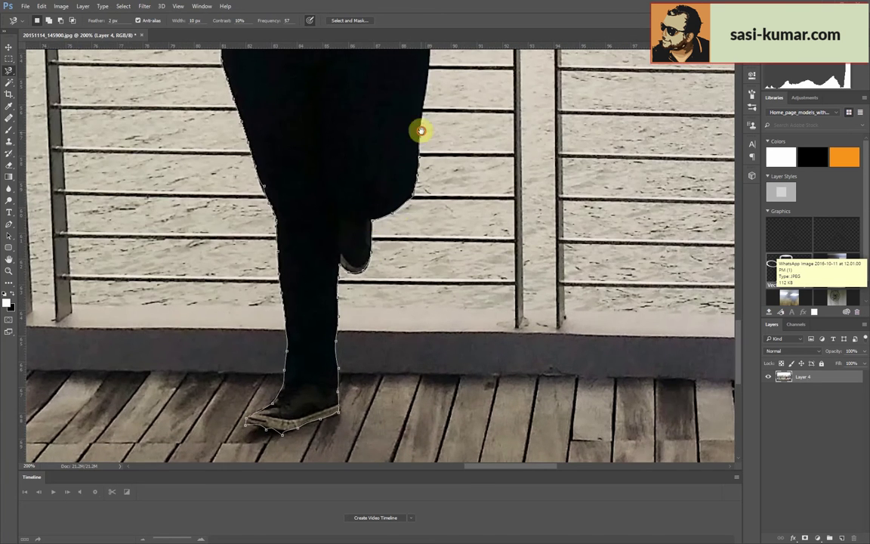
left_click_drag(421, 131, 399, 268)
left_click_drag(402, 172, 406, 228)
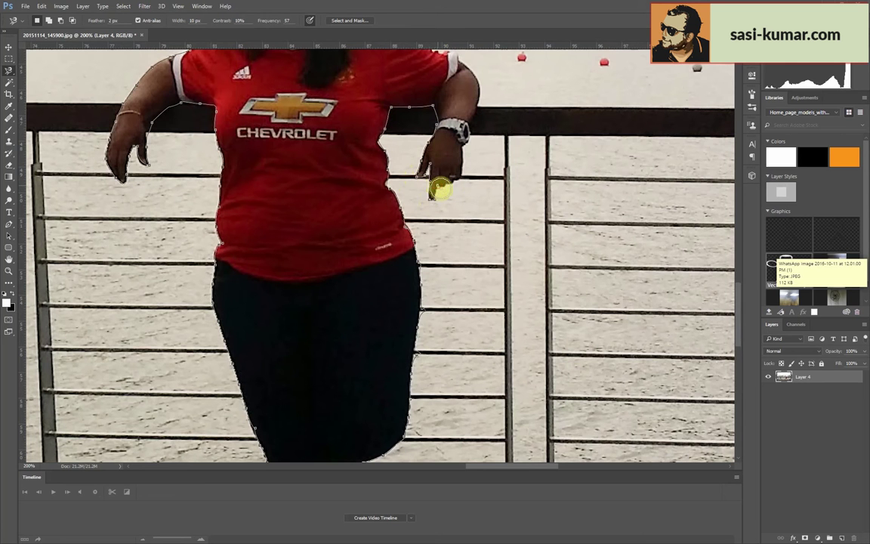
left_click_drag(481, 93, 467, 169)
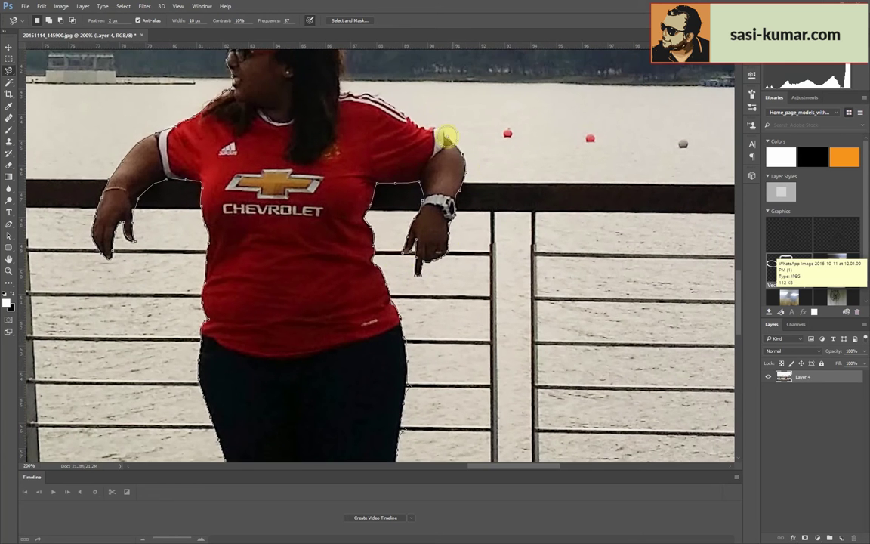
left_click_drag(352, 91, 334, 229)
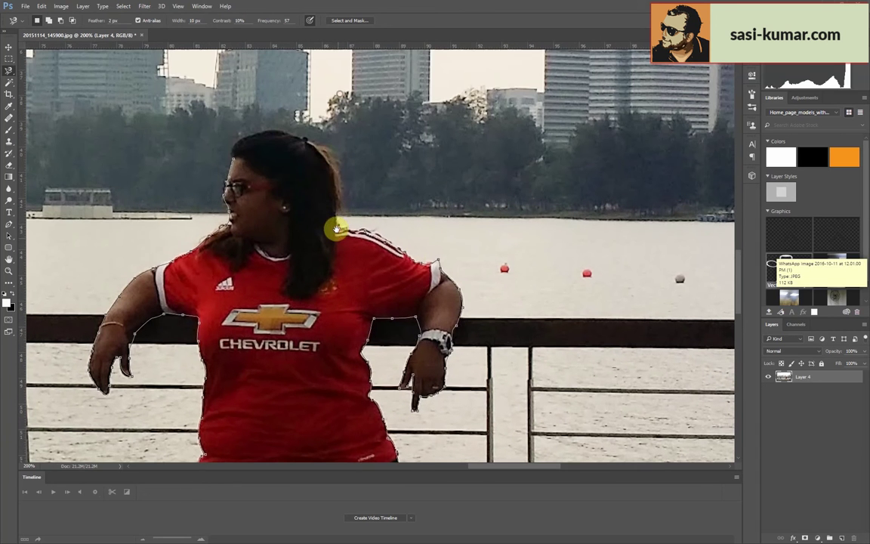
left_click(232, 152)
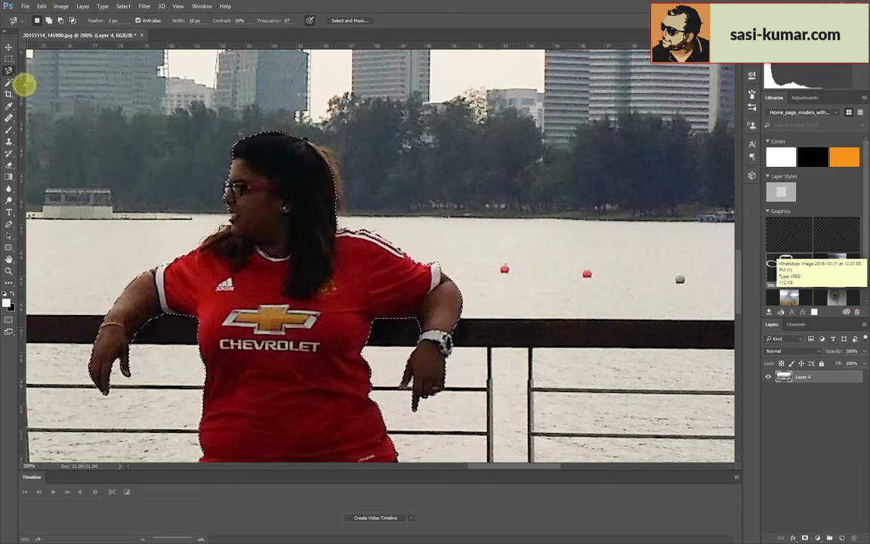
- In Select and Mask, brush the hair edges, set a 1 px radius and 0.5 px feather, and accept
left_click(349, 20)
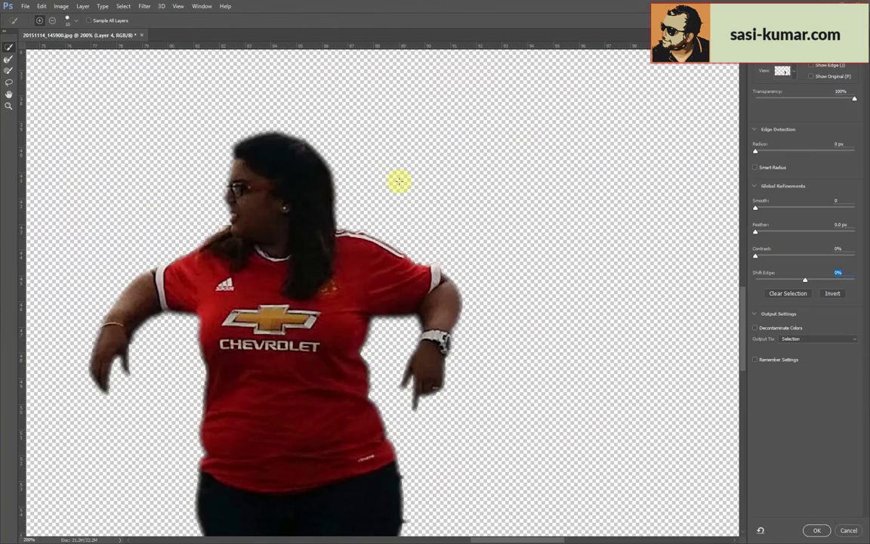
left_click(8, 59)
left_click_drag(756, 153, 759, 152)
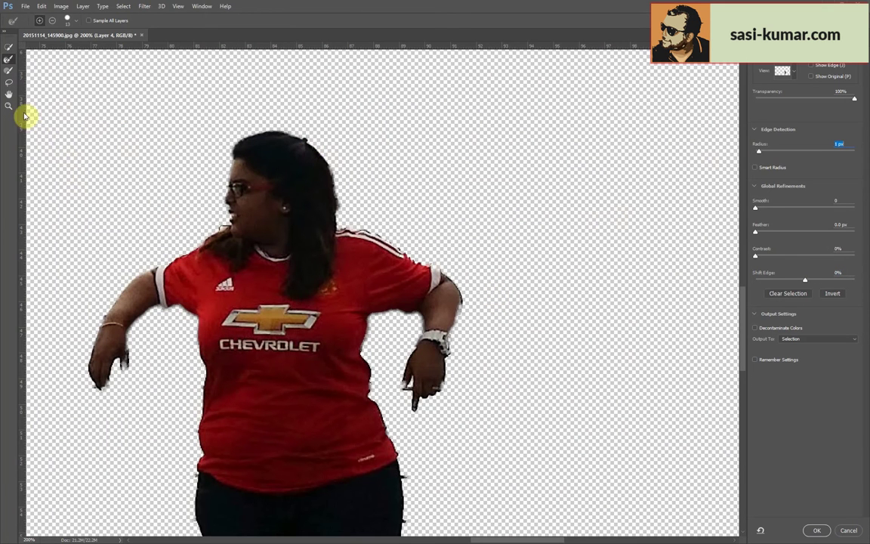
left_click_drag(321, 161, 330, 194)
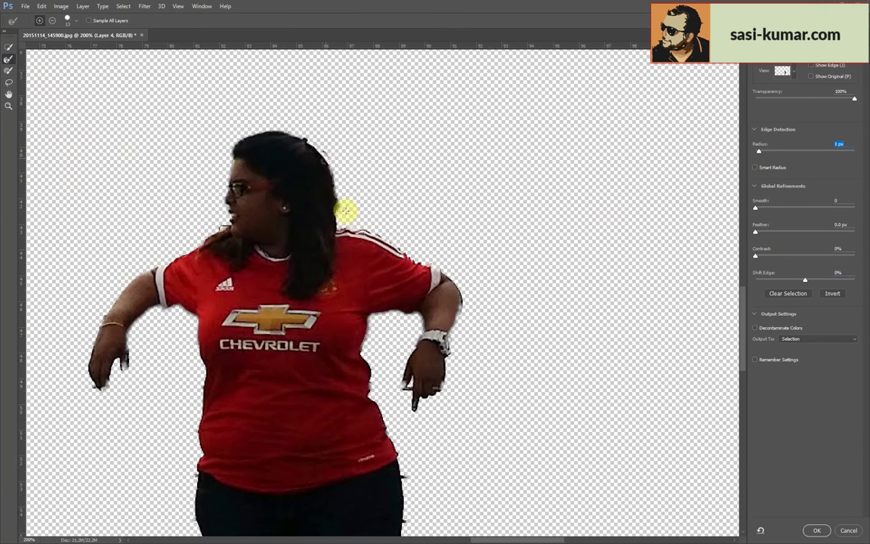
scroll(391, 393, "down", 5)
scroll(369, 305, "up", 3)
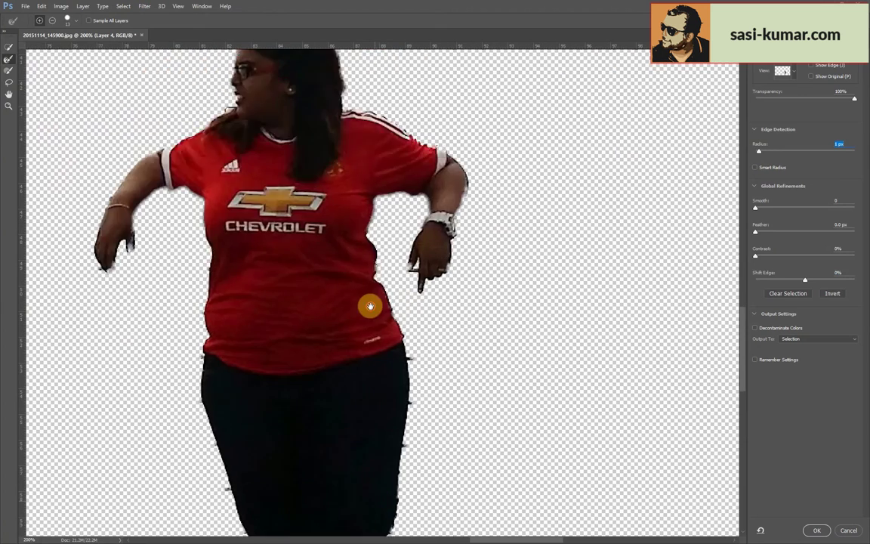
left_click(757, 232)
left_click_drag(757, 232, 759, 231)
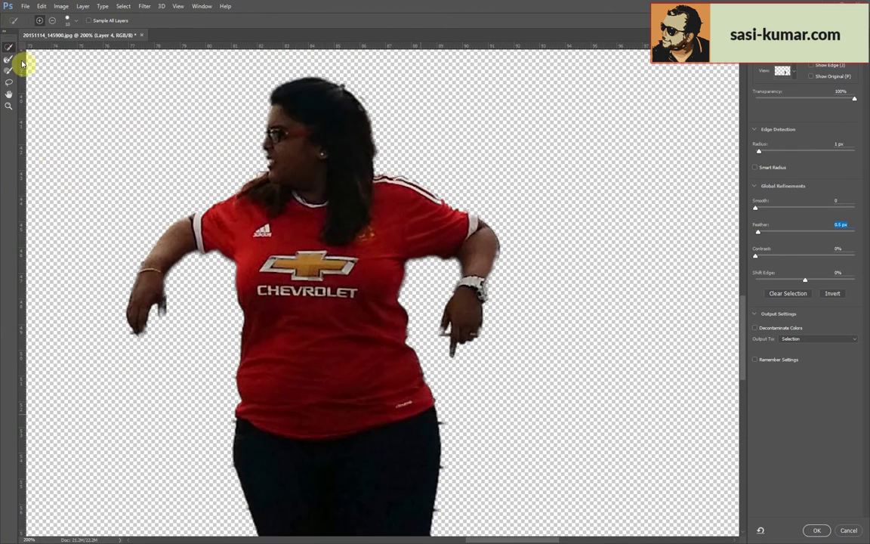
key("ctrl+0")
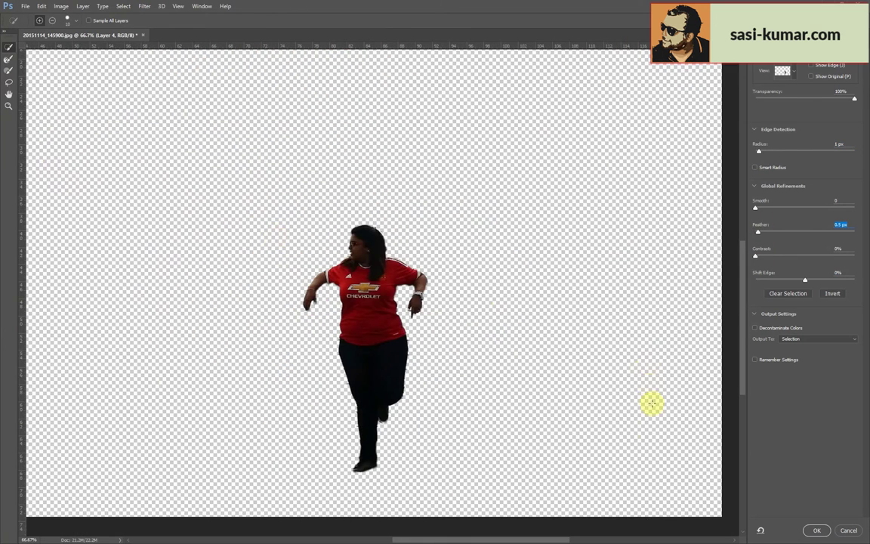
left_click(816, 531)
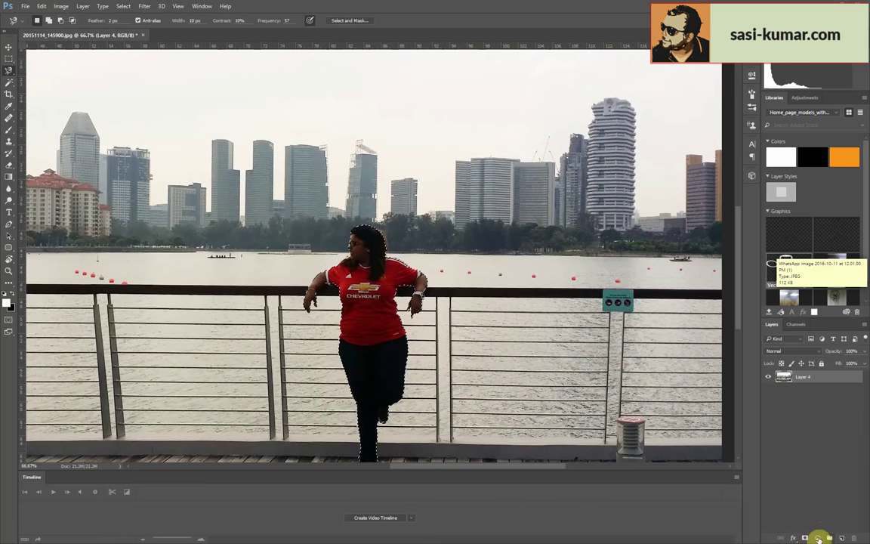
- Choose the Brush tool with a soft 2500 px tip for painting Layer 4's mask
scroll(363, 267, "up", 3)
scroll(405, 311, "up", 2)
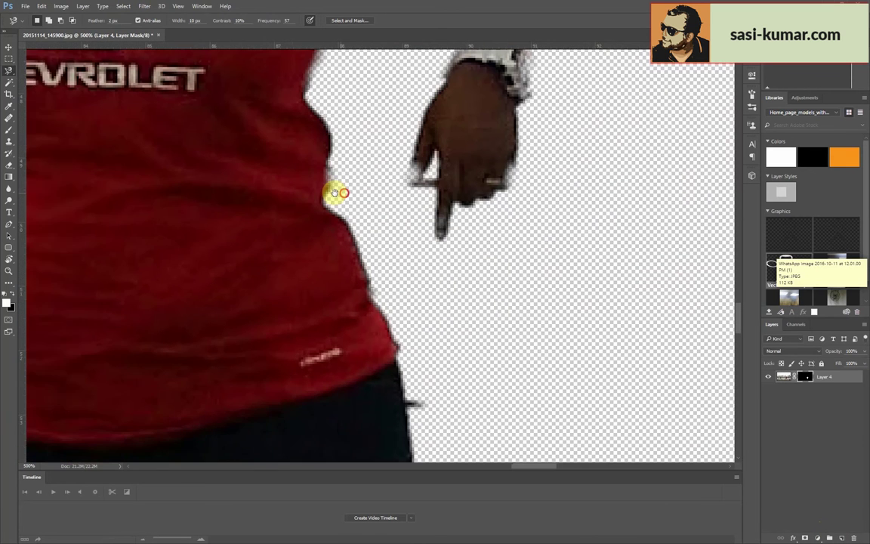
right_click(520, 313)
key("Escape")
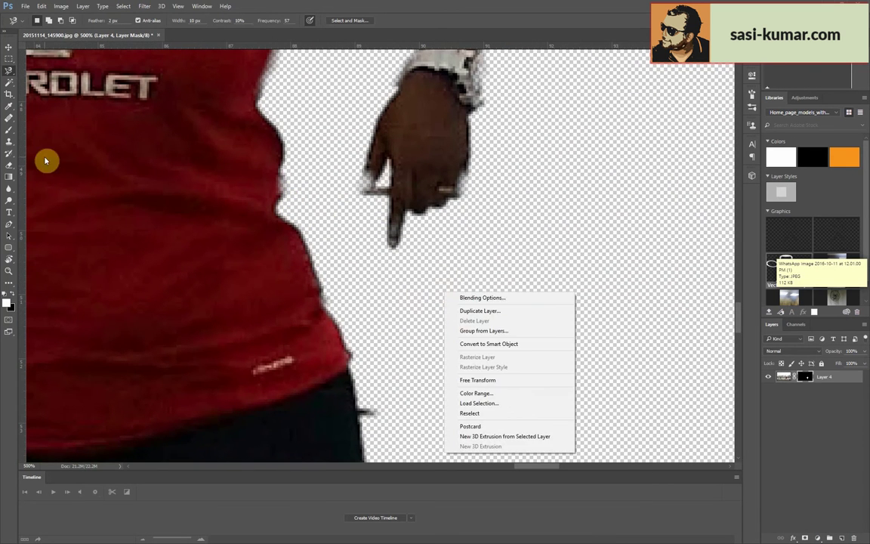
key("b")
right_click(346, 243)
left_click(391, 242)
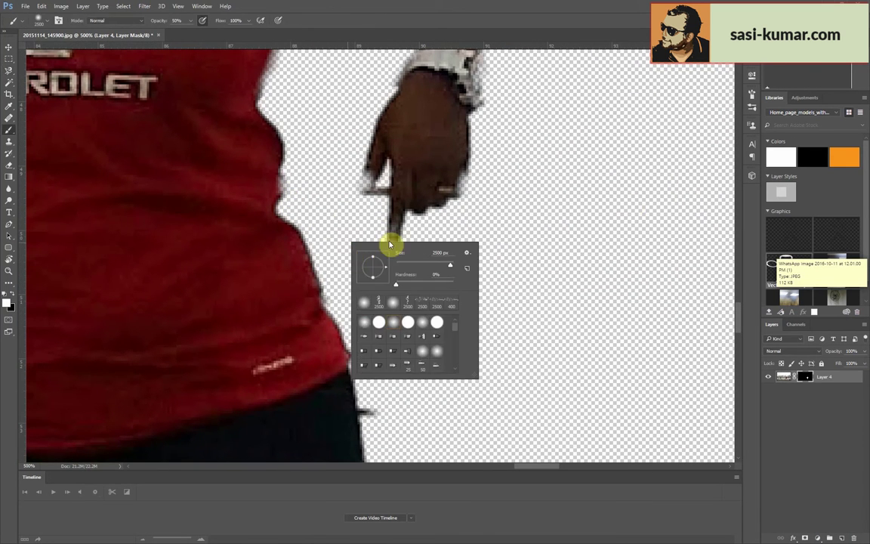
left_click(563, 178)
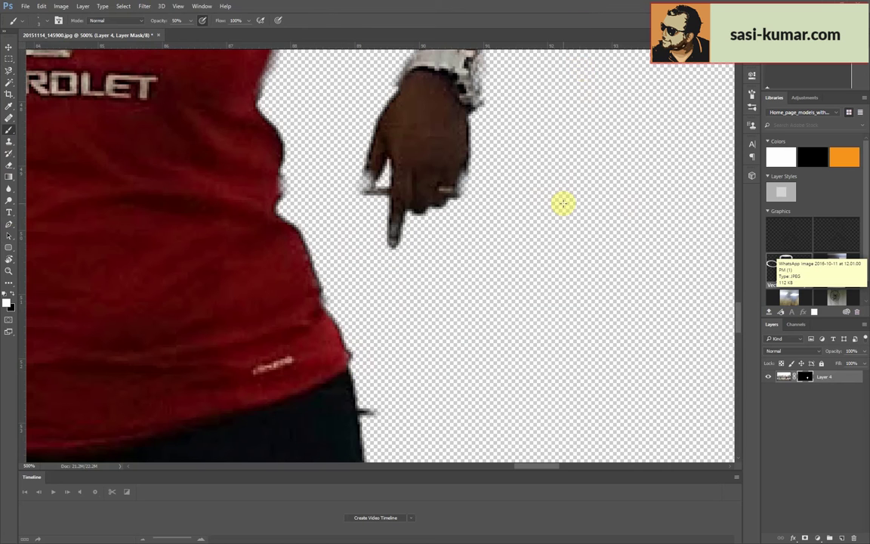
- Paint white on the mask to restore the wrist, upper arm and finger edges
scroll(396, 221, "down", 3)
scroll(398, 297, "down", 3)
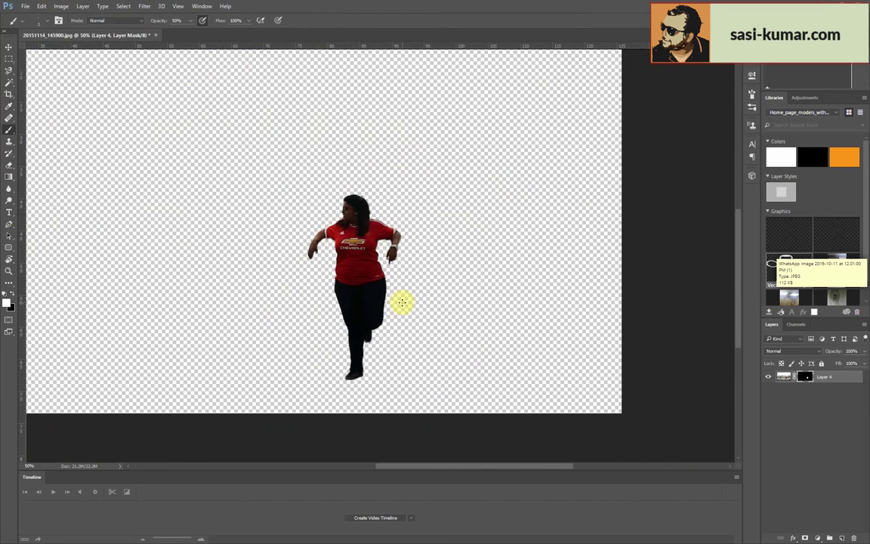
scroll(402, 287, "up", 2)
scroll(393, 268, "up", 3)
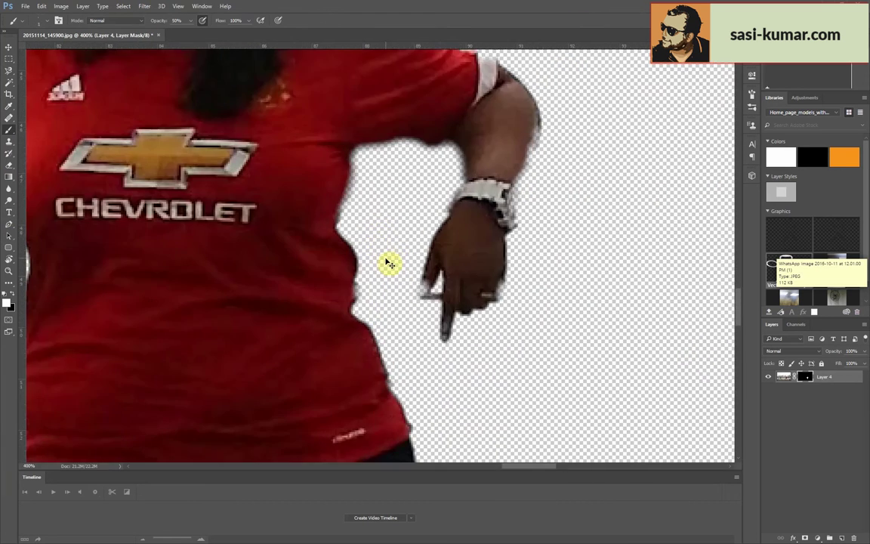
scroll(370, 253, "up", 2)
scroll(368, 267, "up", 1)
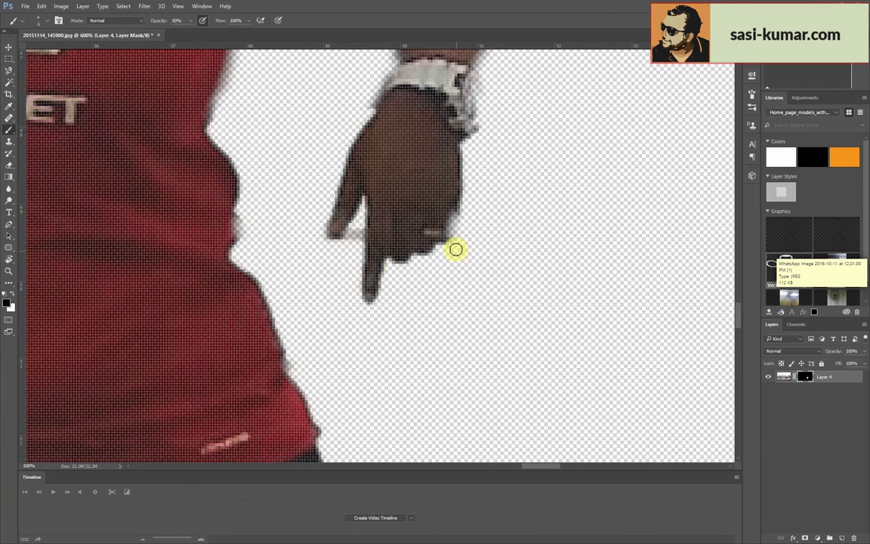
scroll(415, 279, "down", 2)
mouse_move(503, 127)
left_mouse_down()
mouse_move(477, 174)
mouse_move(480, 154)
left_mouse_up()
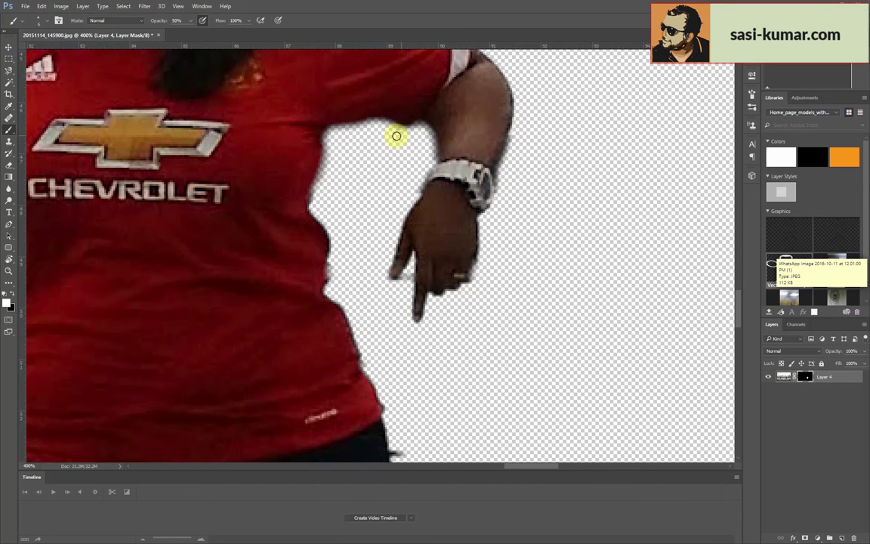
scroll(347, 182, "down", 2)
scroll(298, 222, "up", 2)
left_click_drag(282, 204, 285, 128)
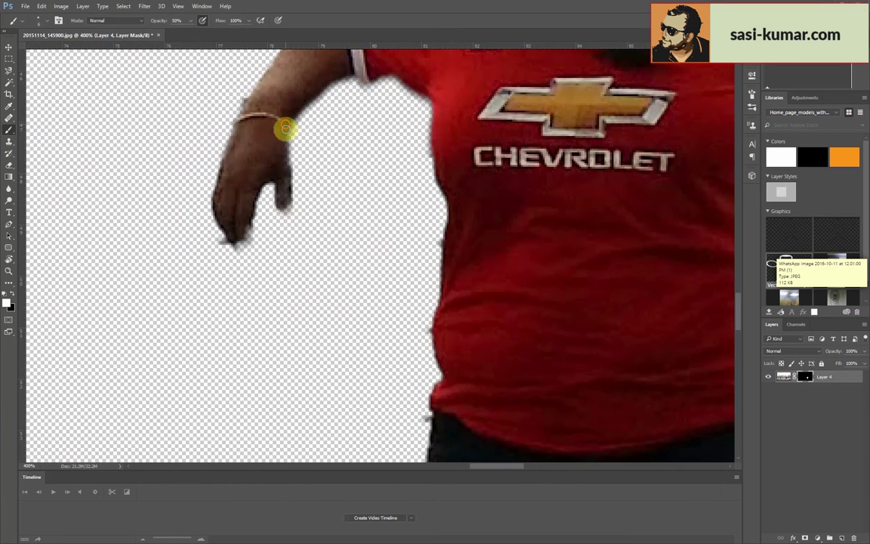
scroll(287, 219, "down", 2)
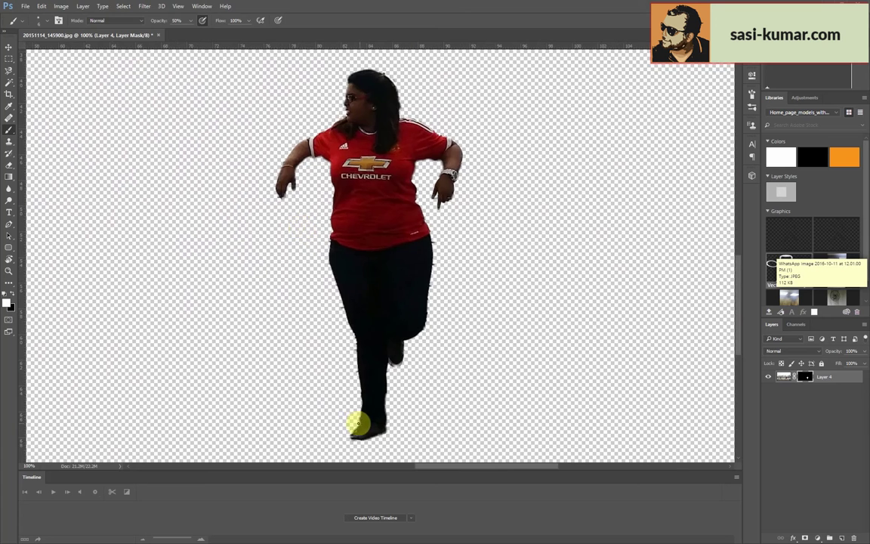
scroll(359, 421, "up", 1)
scroll(358, 423, "up", 1)
- Switch to black at 98% opacity and remove the grey fringe along the leg
left_click(15, 298)
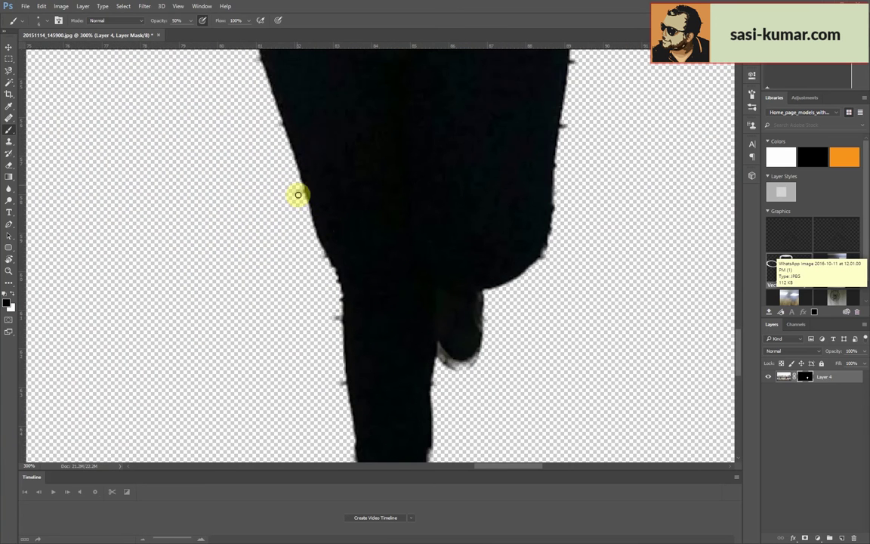
left_click_drag(193, 33, 209, 32)
scroll(278, 200, "down", 2)
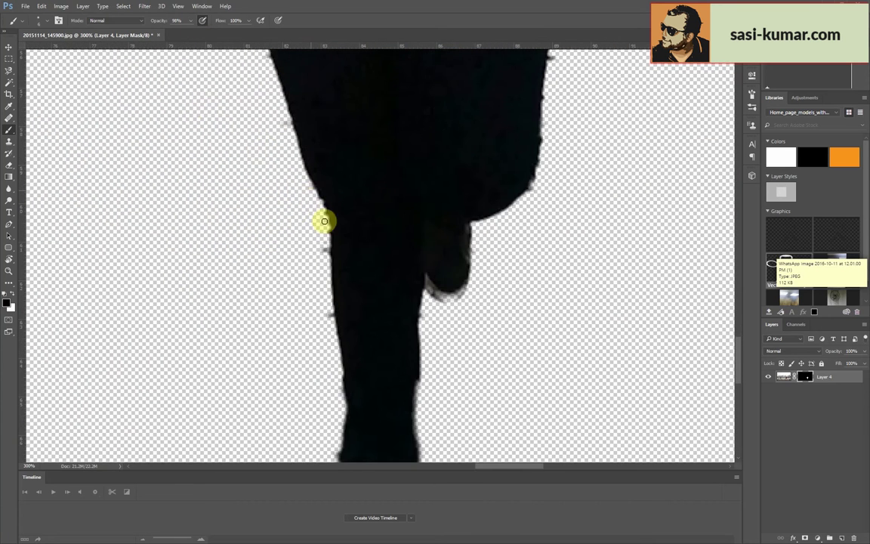
left_click_drag(318, 274, 315, 202)
scroll(414, 302, "up", 4)
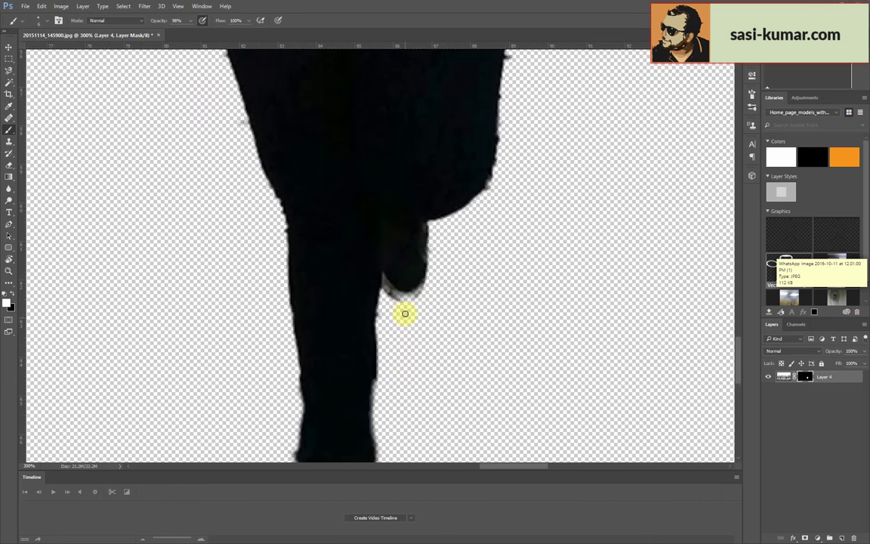
scroll(407, 208, "down", 4)
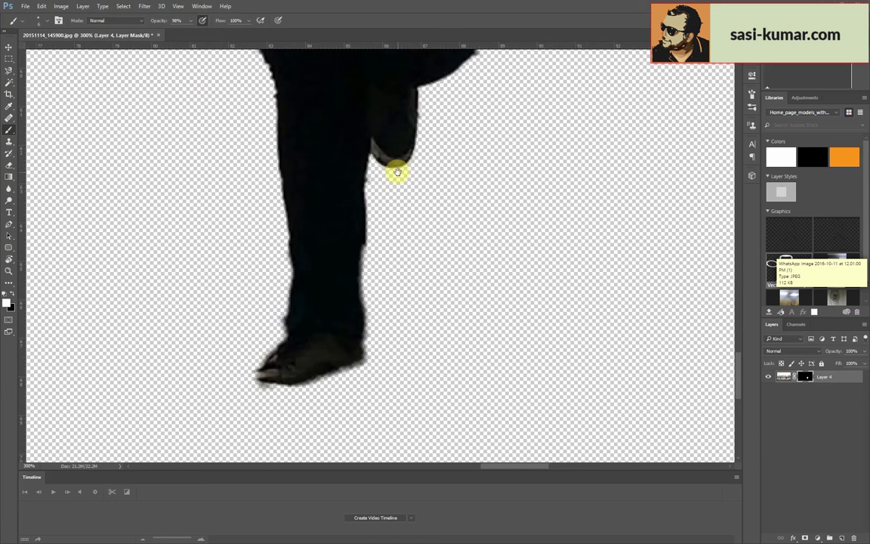
left_click_drag(359, 297, 367, 261)
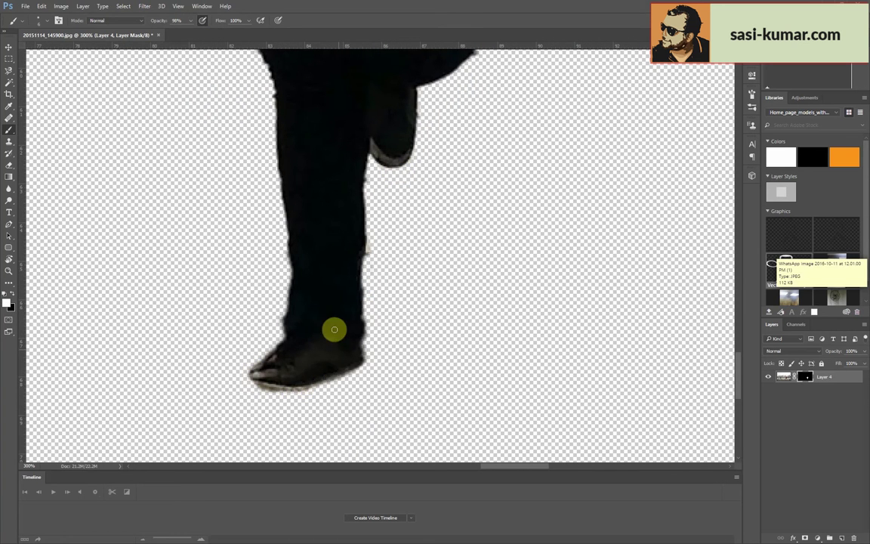
- Clean the fringe along the shirt's left edge and the top of the hair
scroll(334, 339, "down", 2)
scroll(340, 333, "down", 1)
scroll(385, 206, "up", 1)
scroll(319, 130, "up", 2)
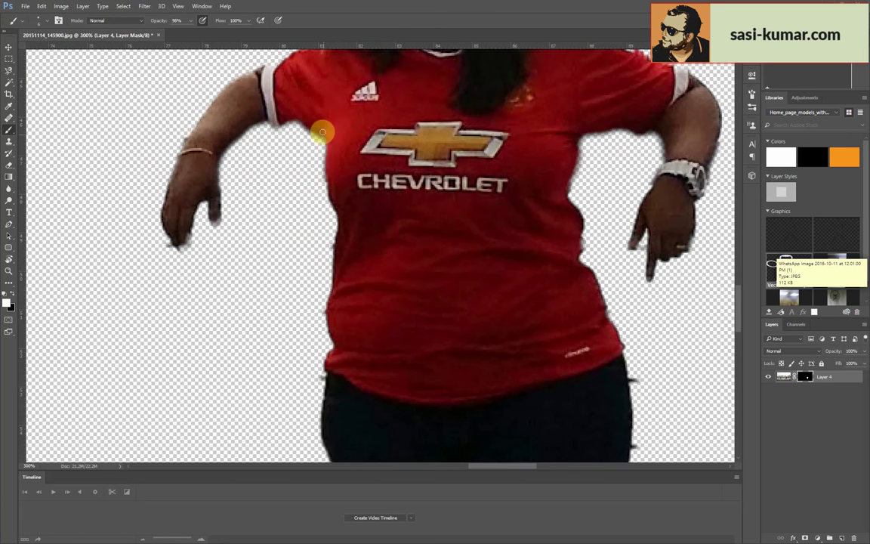
left_click_drag(309, 131, 330, 193)
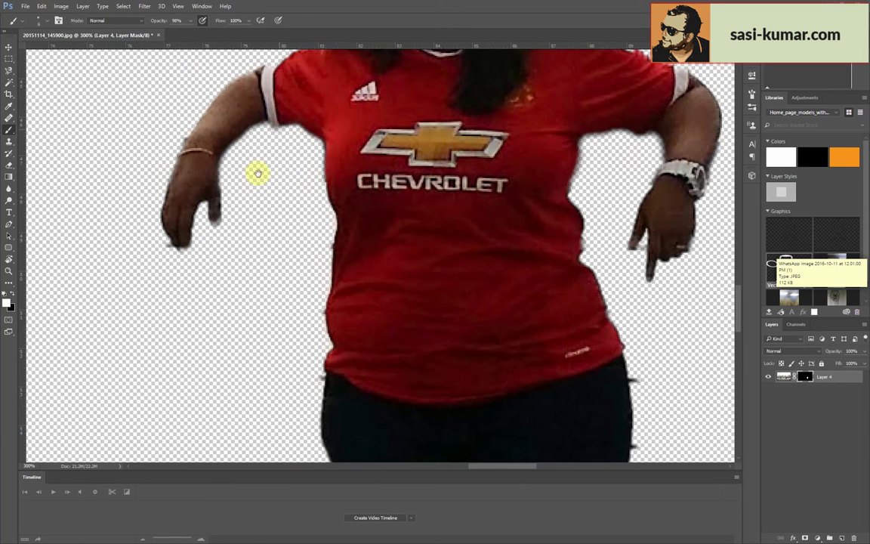
left_click_drag(258, 174, 188, 419)
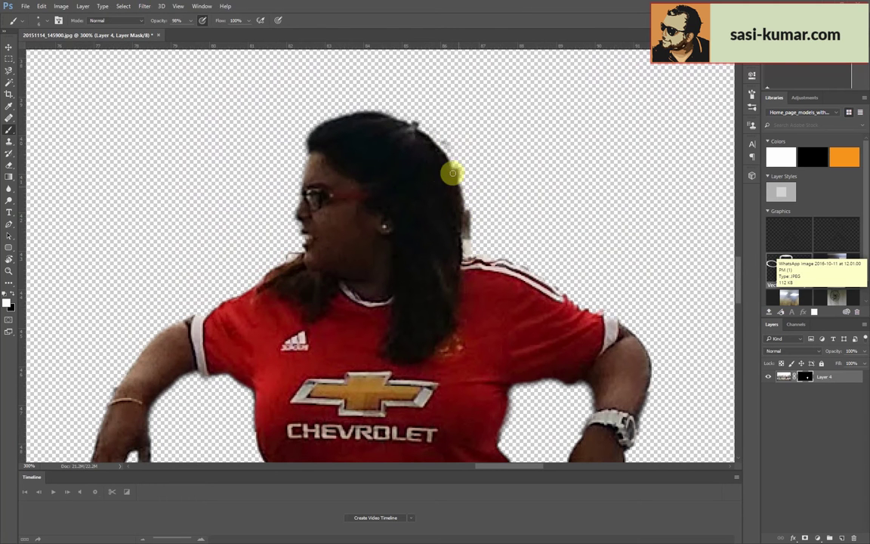
mouse_move(435, 139)
left_mouse_down()
mouse_move(346, 113)
mouse_move(351, 118)
mouse_move(363, 106)
left_mouse_up()
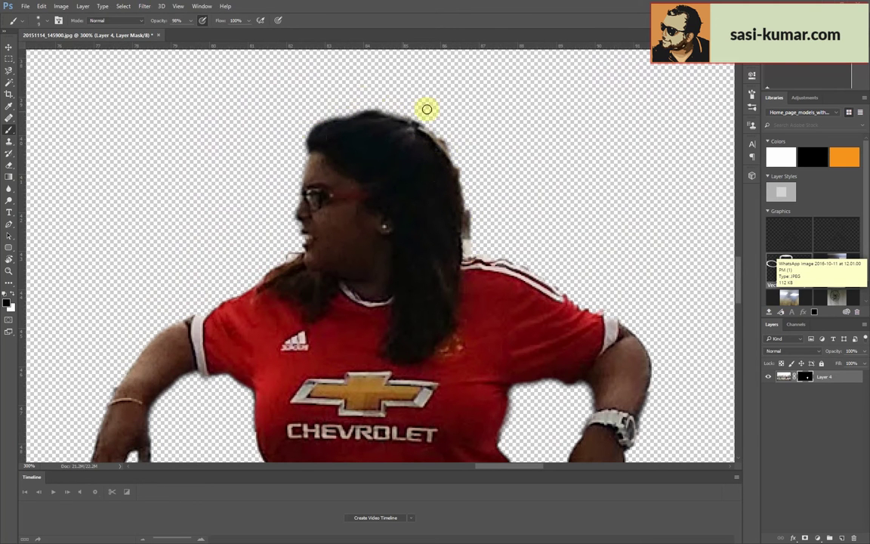
key("ctrl+minus")
key("ctrl+minus")
key("ctrl+minus")
key("ctrl+minus")
key("ctrl+minus")
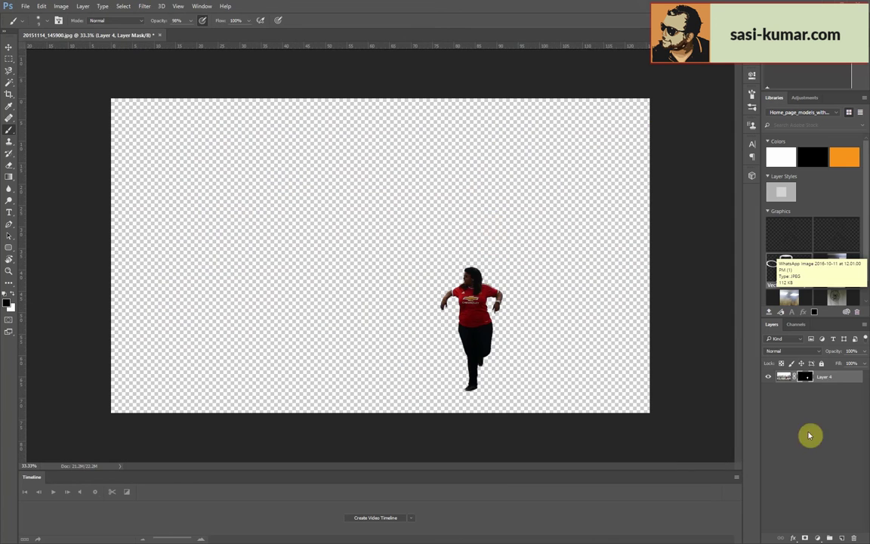
- Duplicate the masked Layer 4 as Layer 4 copy and start removing the copy's mask
left_click(784, 380)
key("ctrl+j")
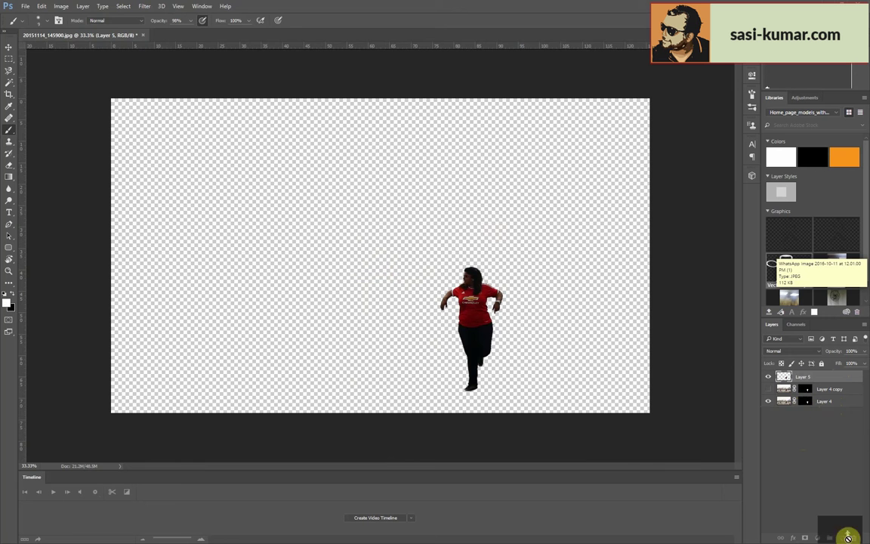
left_click_drag(806, 380, 854, 537)
left_click(398, 208)
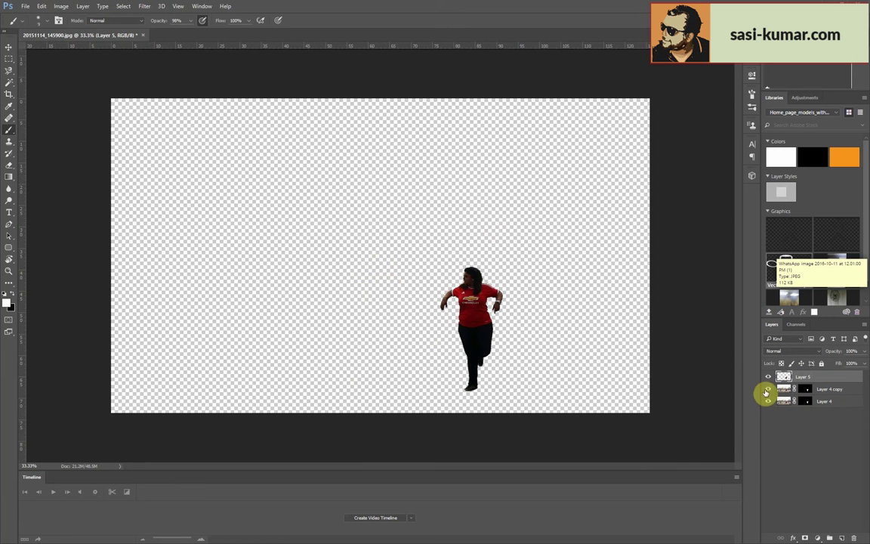
- Delete Layer 4 copy's mask without applying it and move a woman copy beside the lifebuoy
left_click_drag(805, 389, 854, 537)
left_click(473, 205)
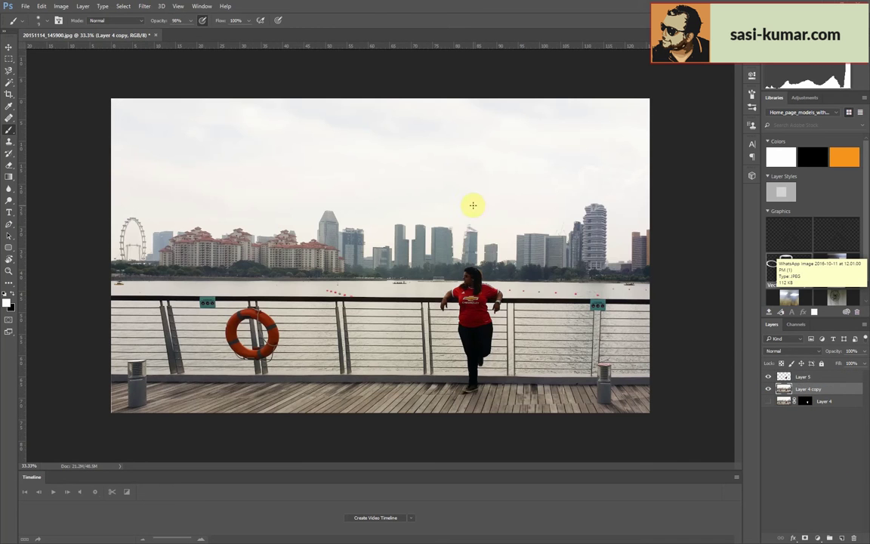
left_click(7, 49)
mouse_move(466, 305)
left_mouse_down()
mouse_move(293, 300)
mouse_move(304, 307)
left_mouse_up()
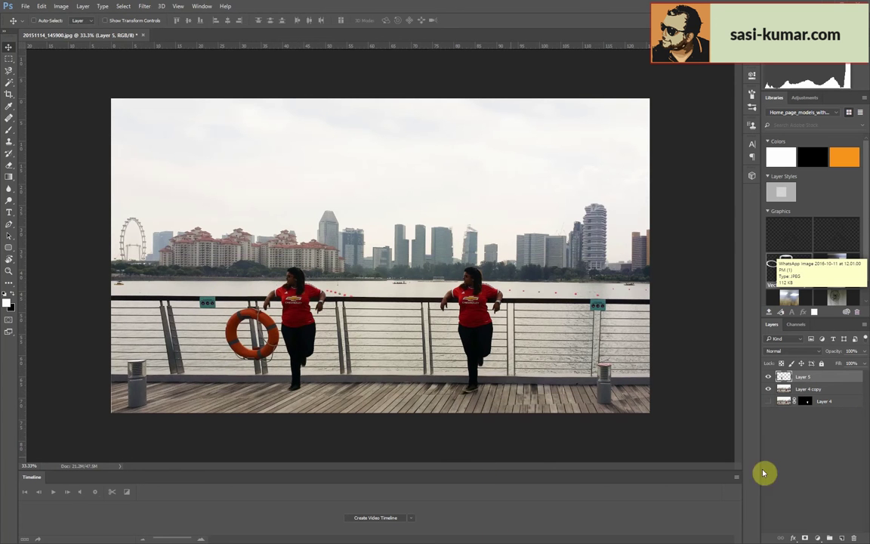
- Make Layer 4 copy active, zoom to 100% on the right-hand woman, and pick Clone Stamp
left_click(442, 293, "ctrl")
key("ctrl+1")
left_click_drag(534, 450, 436, 252)
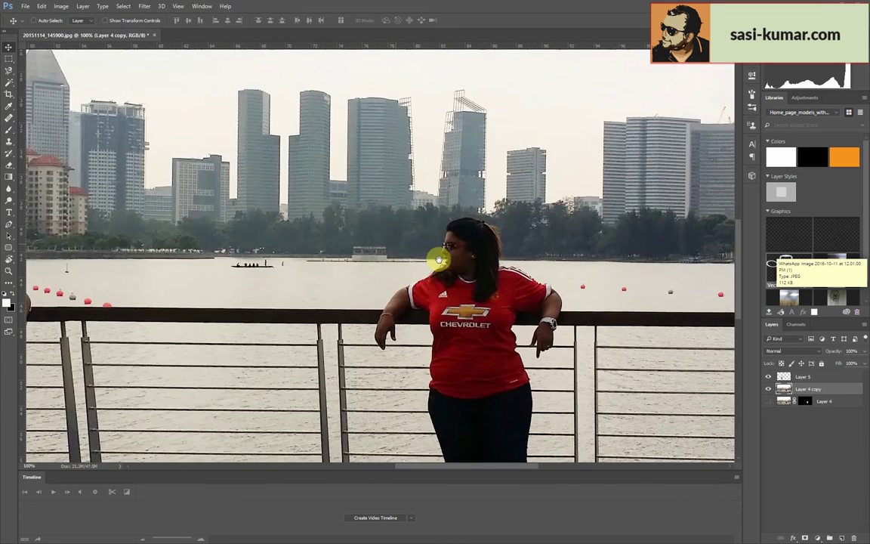
left_click(9, 140)
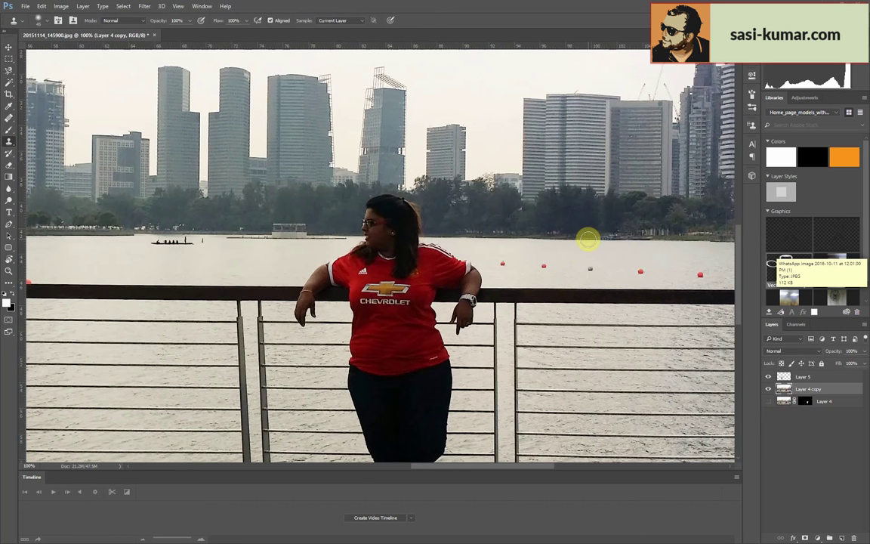
- Add a new Layer 6 and clone water over the woman's head and hair
left_click(841, 537)
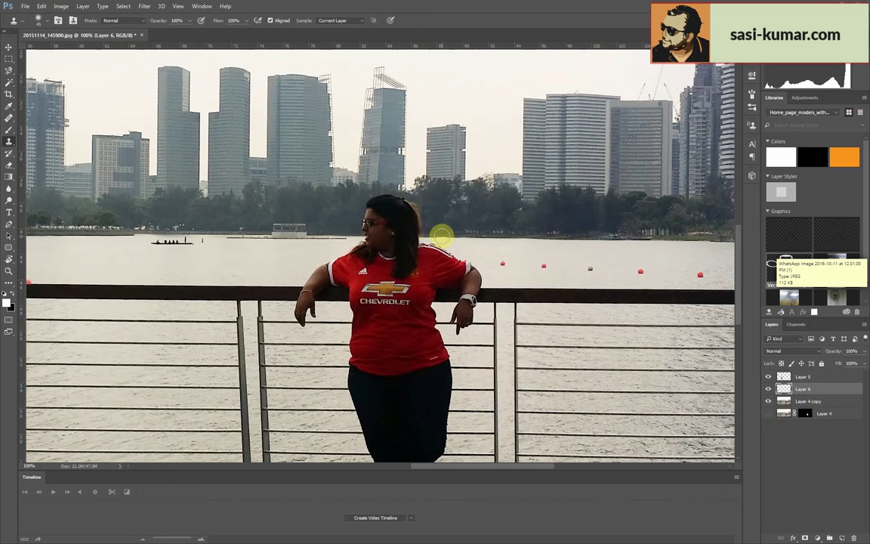
mouse_move(431, 237)
left_mouse_down()
mouse_move(363, 234)
mouse_move(382, 210)
mouse_move(365, 200)
mouse_move(432, 212)
left_mouse_up()
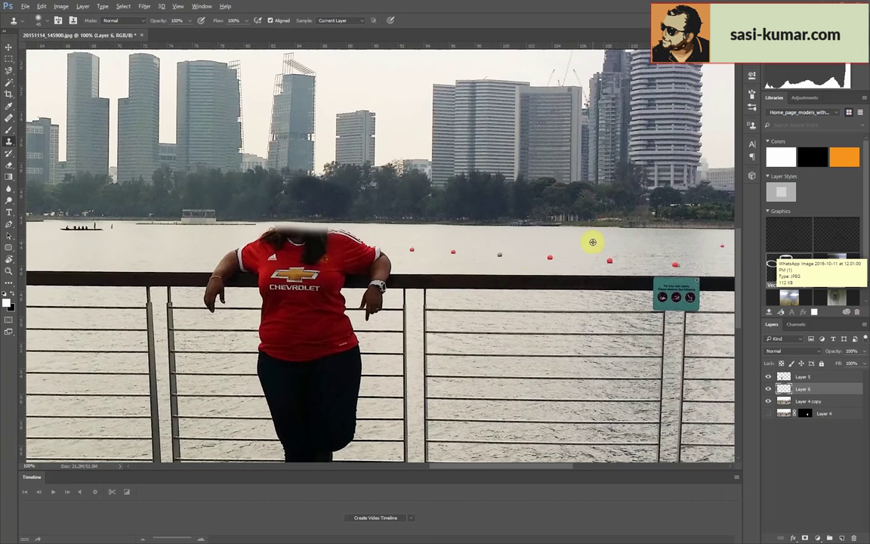
left_click_drag(293, 242, 524, 263)
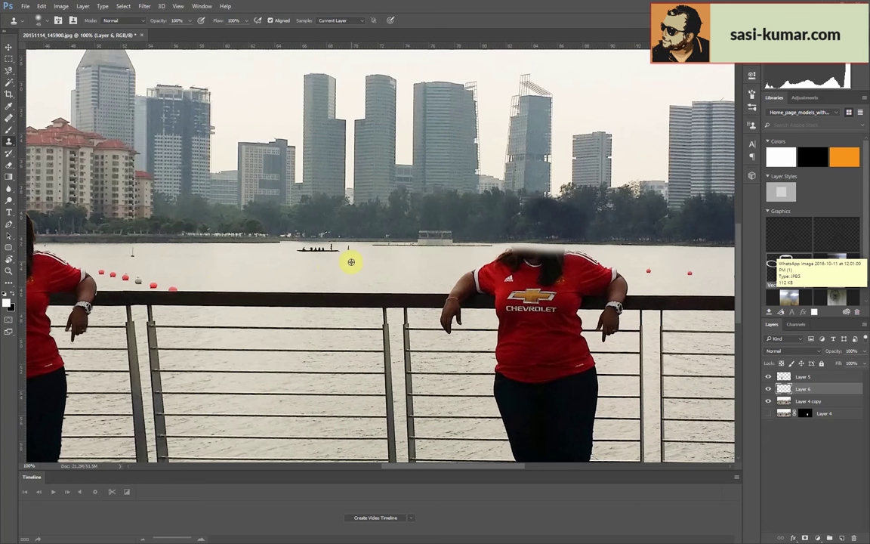
left_click_drag(529, 254, 548, 273)
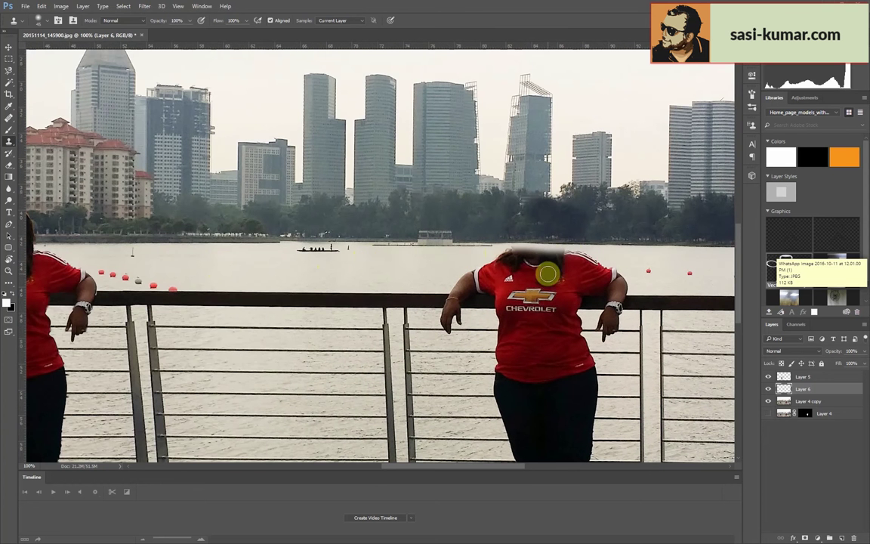
- Clone water across the top of her head and shoulders, sampling from Layer 4 copy
left_click(821, 405)
left_click(823, 389)
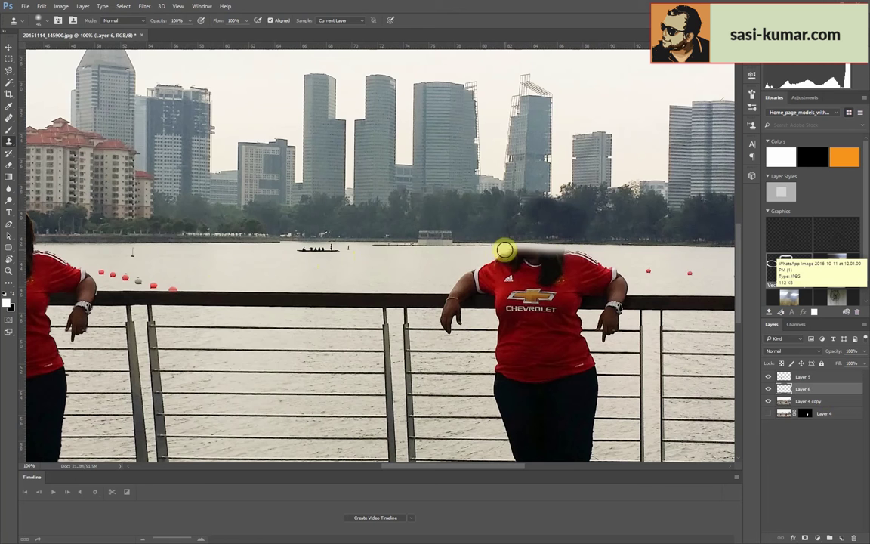
mouse_move(505, 248)
left_mouse_down()
mouse_move(521, 264)
mouse_move(588, 274)
mouse_move(460, 270)
mouse_move(528, 282)
left_mouse_up()
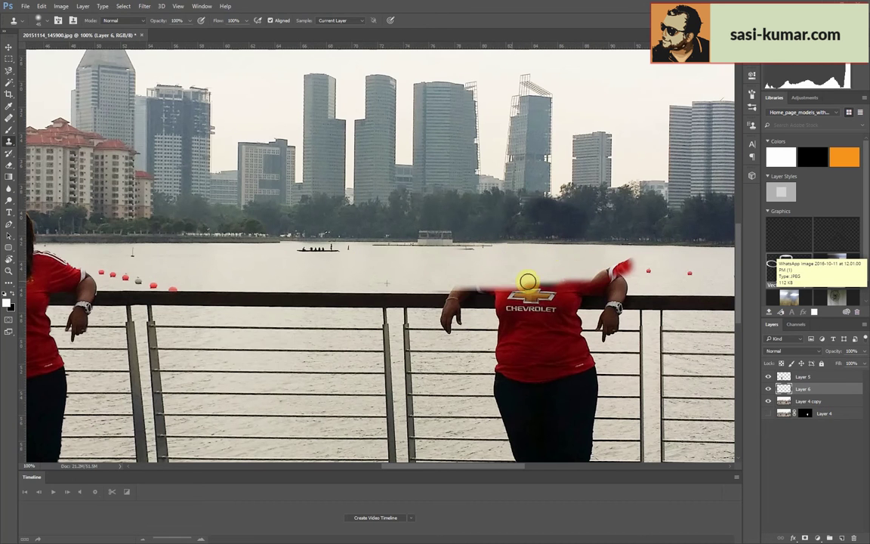
left_click_drag(473, 281, 578, 281)
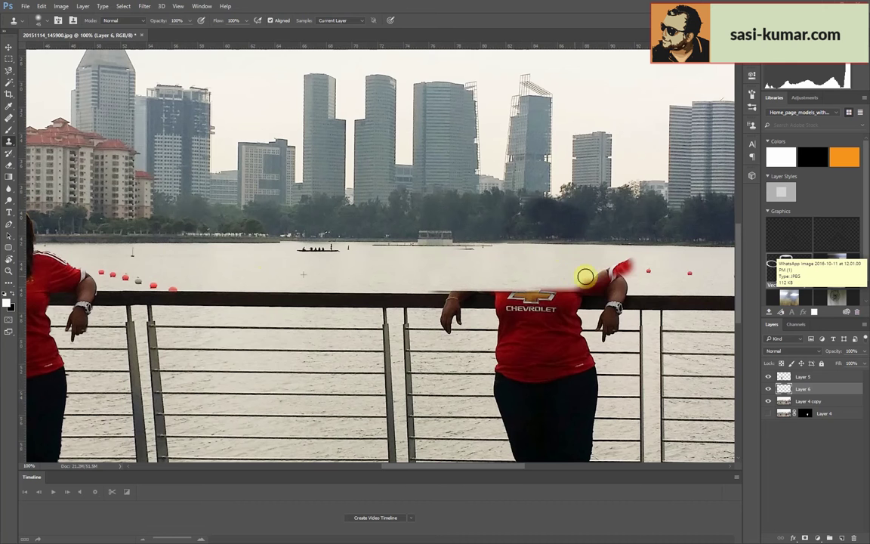
left_click(789, 401)
left_click(800, 388)
left_click_drag(582, 277, 597, 271)
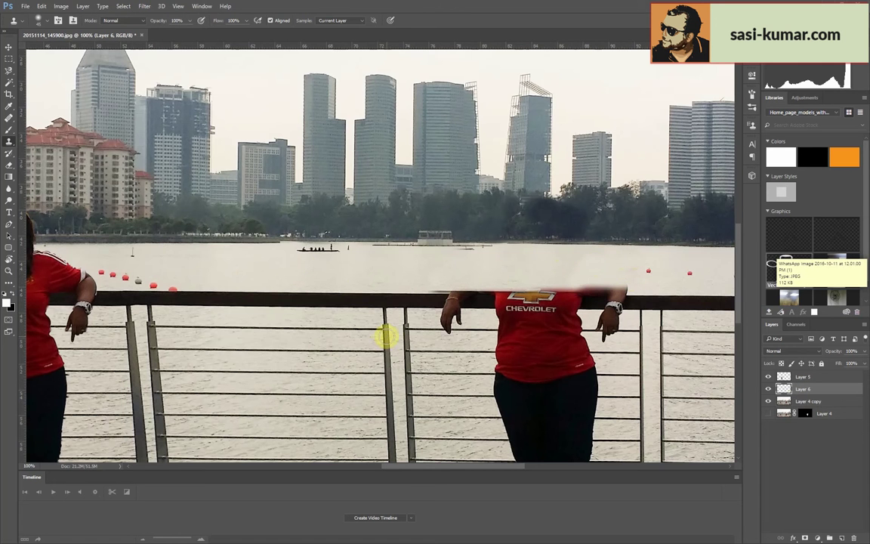
scroll(385, 336, "down", 2)
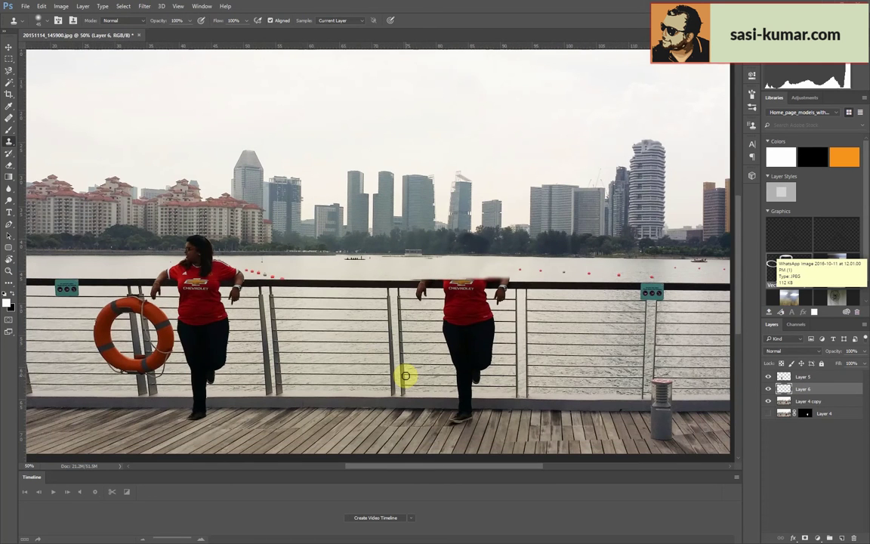
scroll(405, 376, "up", 3)
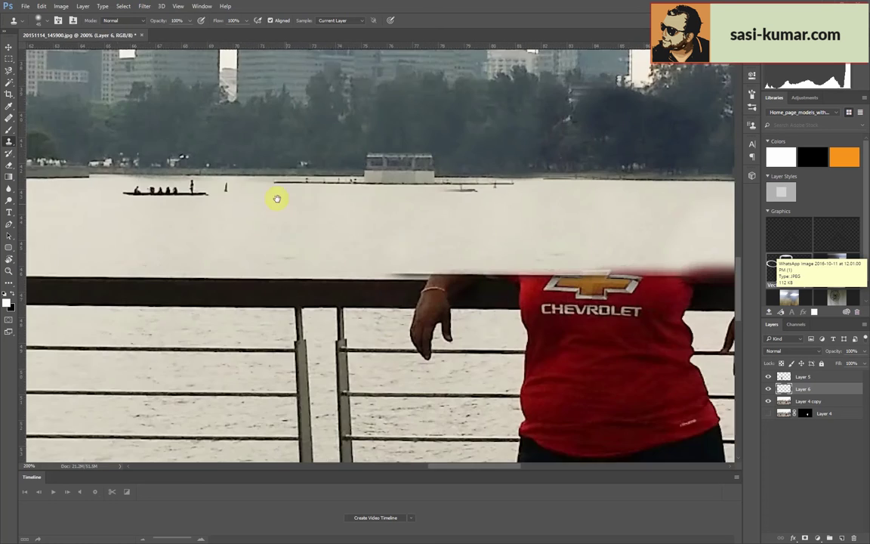
- Outline the railing's top bar with the Polygonal Lasso and copy it to Layer 7
scroll(375, 367, "left", 5)
right_click(23, 75)
left_click(30, 74)
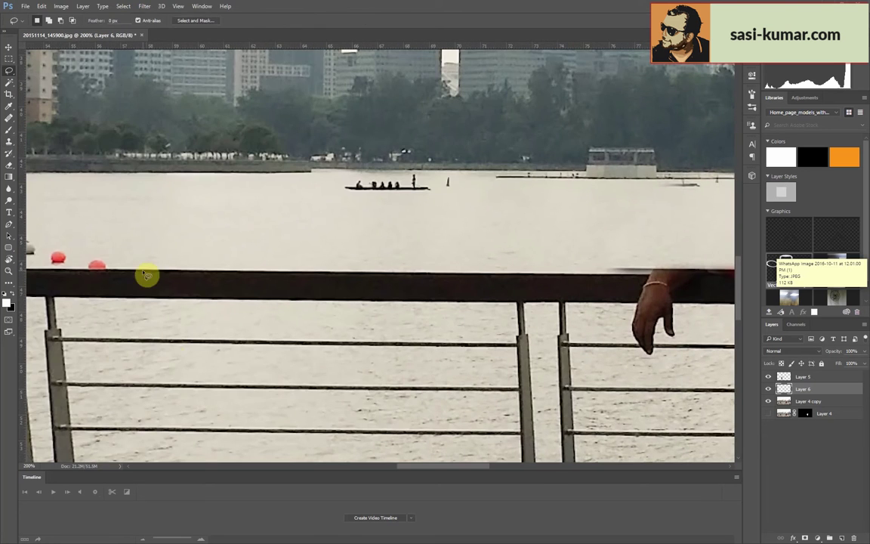
key("Tab")
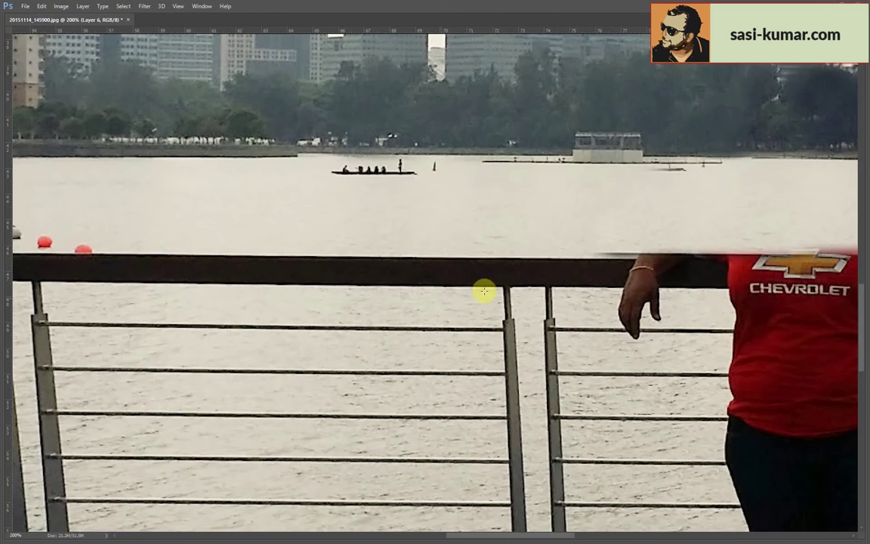
scroll(91, 257, "down", 2)
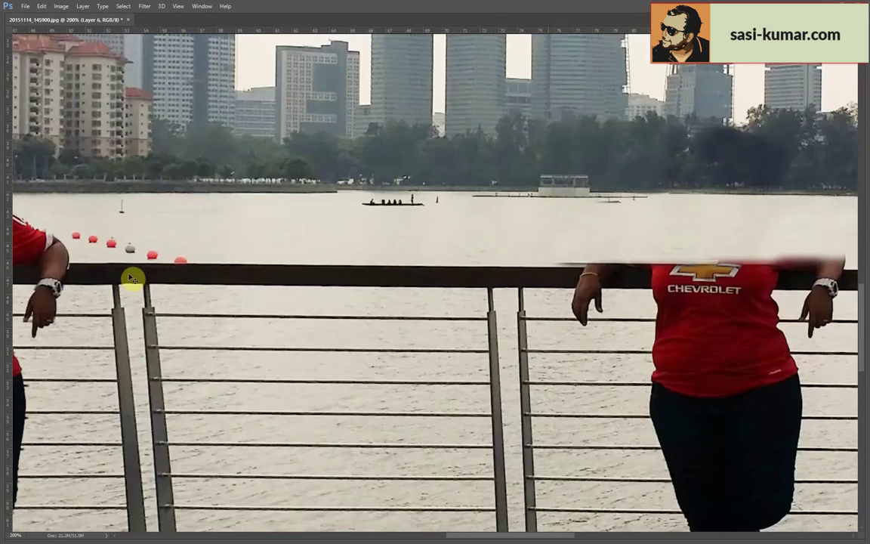
key("Tab")
right_click(11, 75)
left_click(53, 79)
key("ctrl+plus")
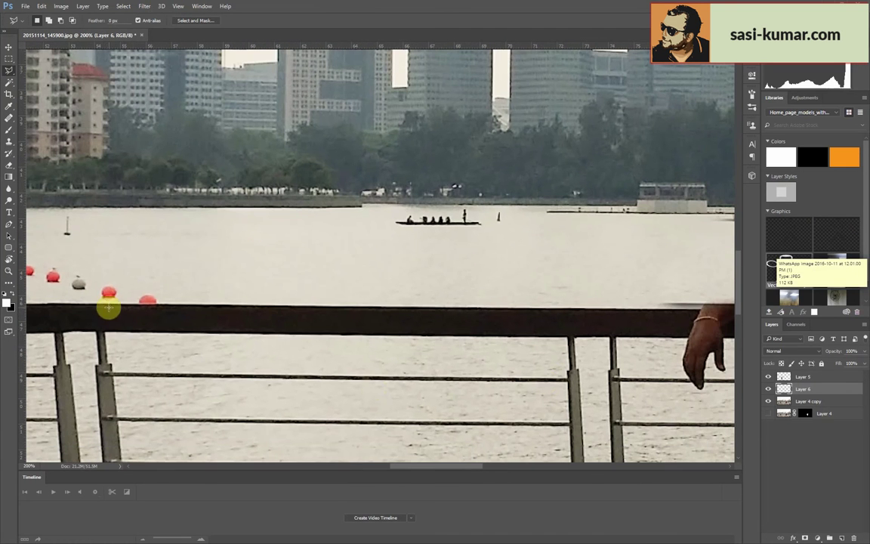
left_click(106, 333)
left_click(565, 334)
left_click(565, 305)
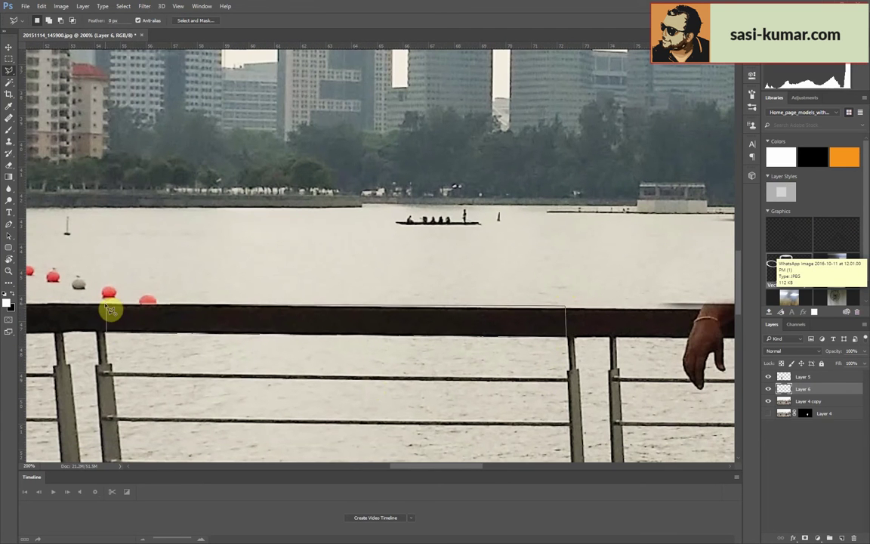
left_click(107, 304)
key("ctrl+j")
- Slide the copied rail right over her shoulders and rotate it to match the railing
key("ctrl+minus")
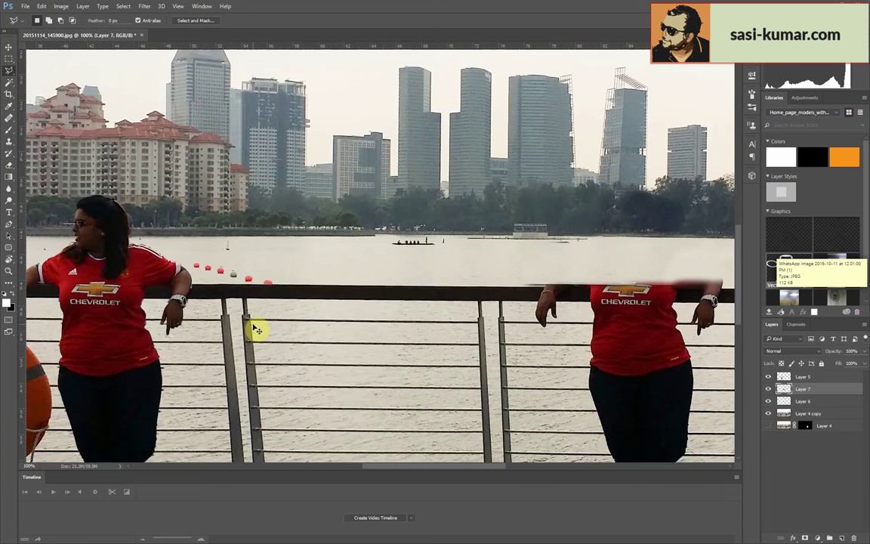
key("v")
left_click_drag(310, 293, 561, 291)
key("ctrl+plus")
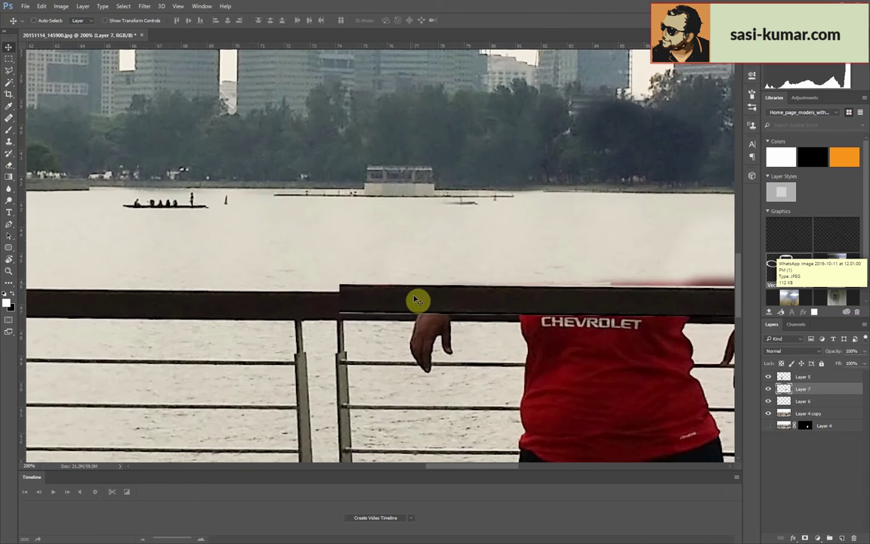
key("ctrl+t")
mouse_move(352, 340)
left_mouse_down()
mouse_move(340, 326)
mouse_move(338, 296)
left_mouse_up()
scroll(453, 317, "right", 5)
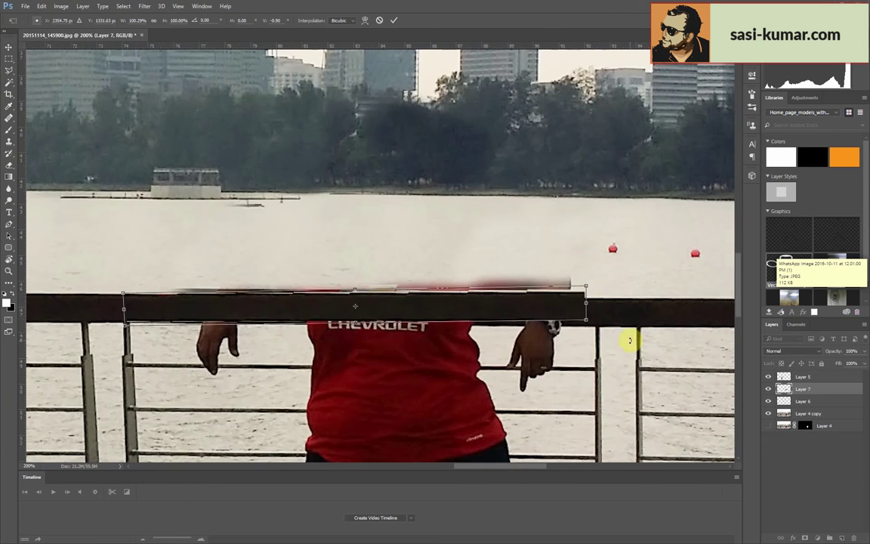
mouse_move(627, 340)
left_mouse_down()
mouse_move(594, 330)
mouse_move(595, 293)
mouse_move(594, 330)
left_mouse_up()
key("Return")
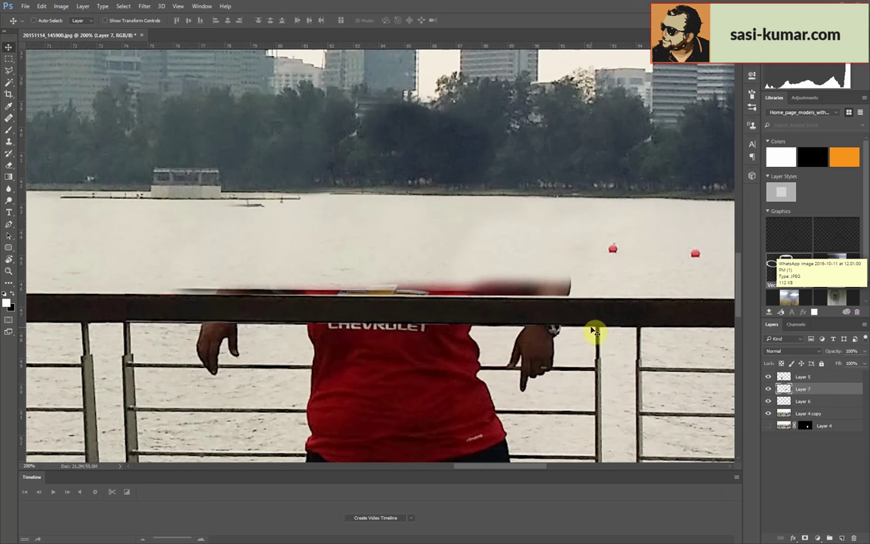
key("alt+bracketleft")
key("ctrl+minus")
- Nudge the Layer 6 water patch into place above the rebuilt rail
key("s")
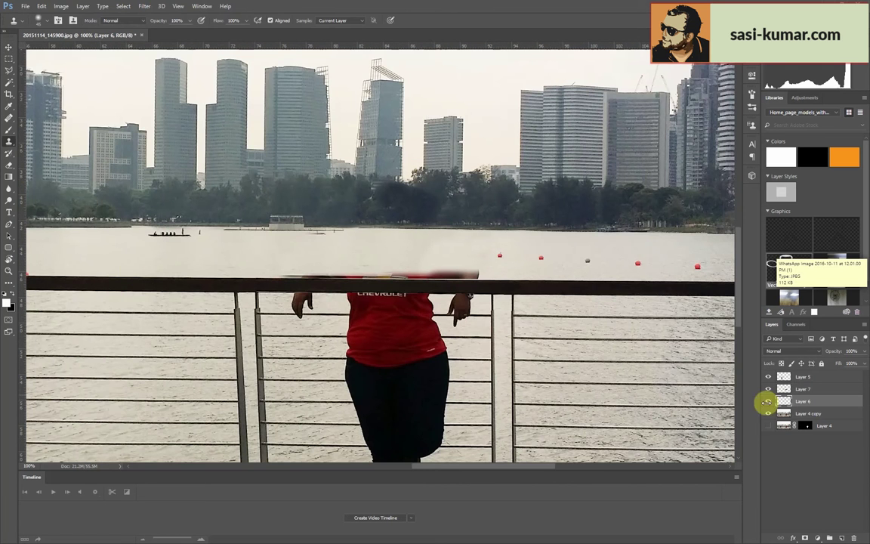
key("alt+bracketleft")
left_click(801, 401)
key("v")
left_click_drag(399, 291, 459, 270)
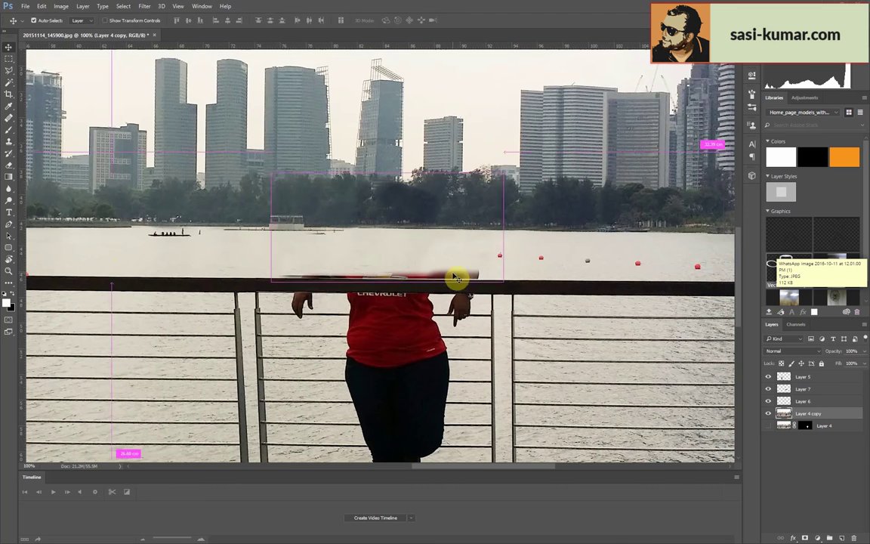
- Zoom in to inspect the row of red buoys above the rail, then zoom out
key("s")
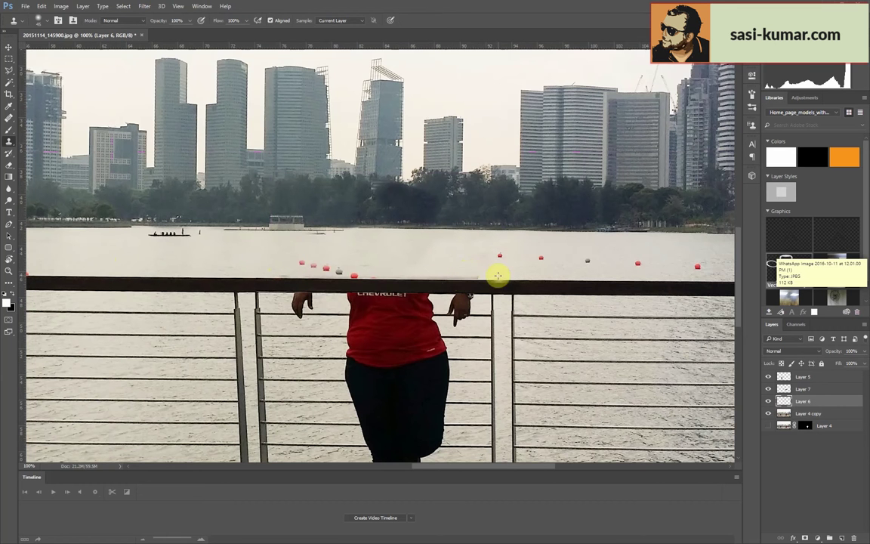
key("ctrl+plus")
key("ctrl+plus")
key("ctrl+plus")
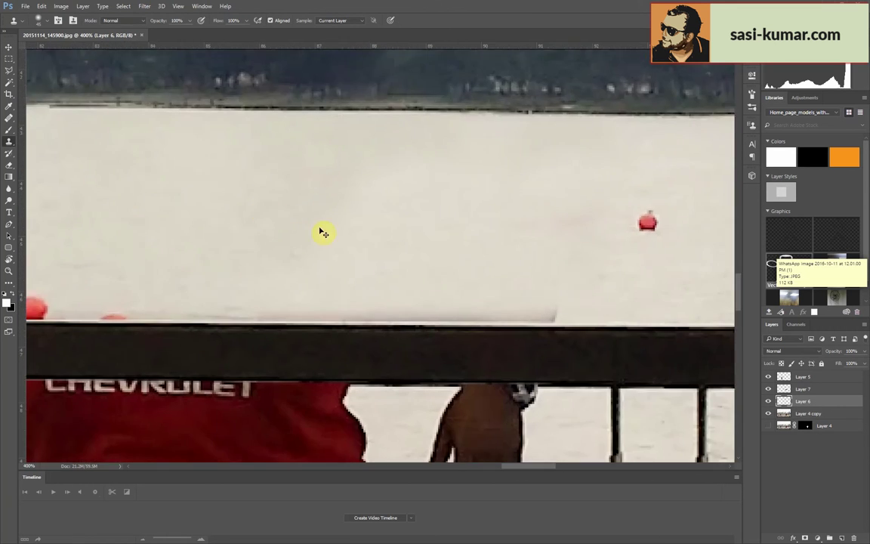
scroll(537, 314, "left", 2)
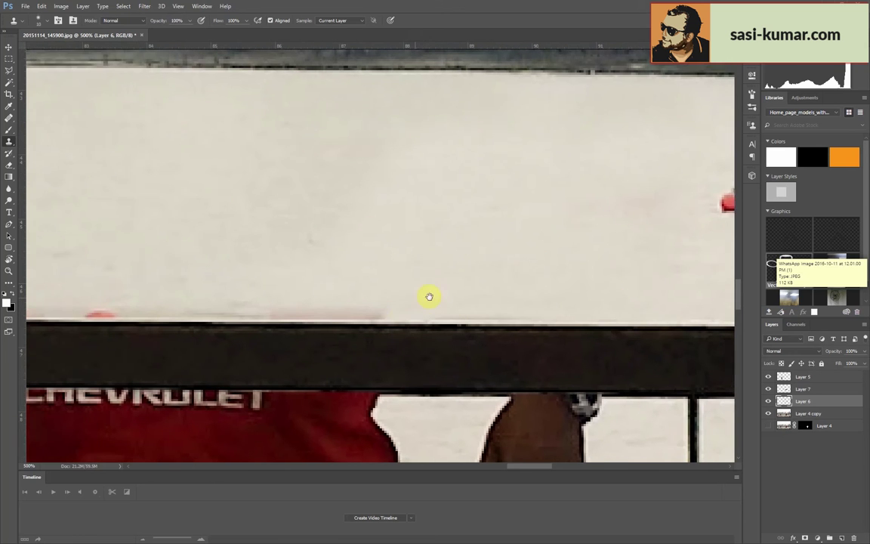
left_click_drag(243, 300, 386, 290)
key("ctrl+minus")
key("ctrl+minus")
key("ctrl+minus")
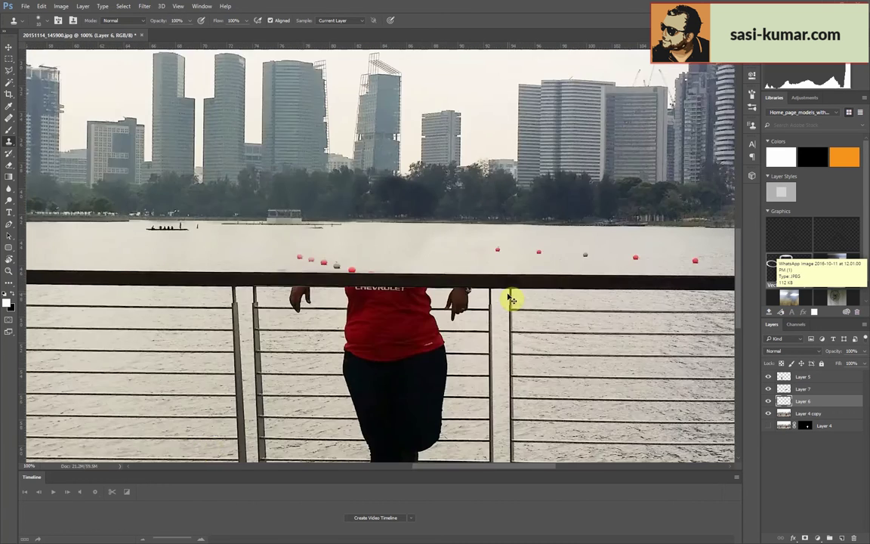
key("ctrl+minus")
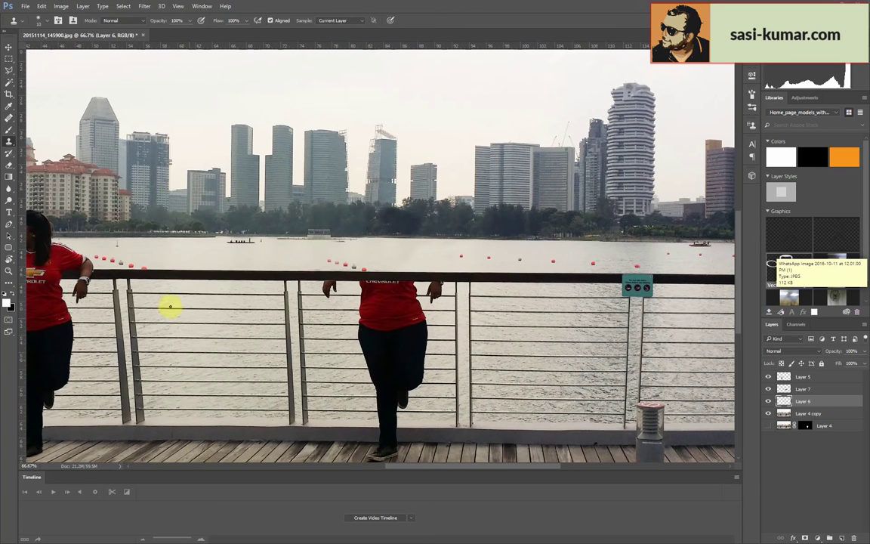
- Copy a section of railing to Layer 8 and move it over the middle woman's legs
left_click(8, 70)
left_click(121, 278)
left_click(289, 278)
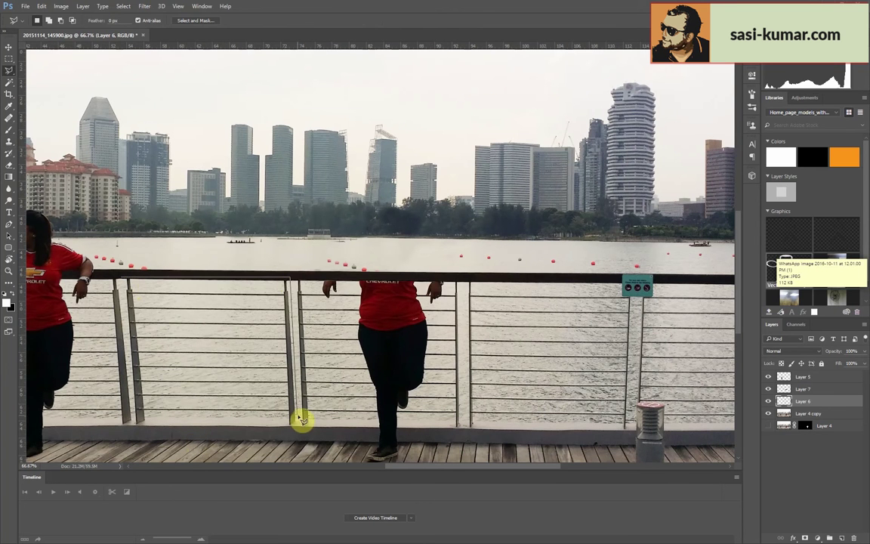
left_click(297, 432)
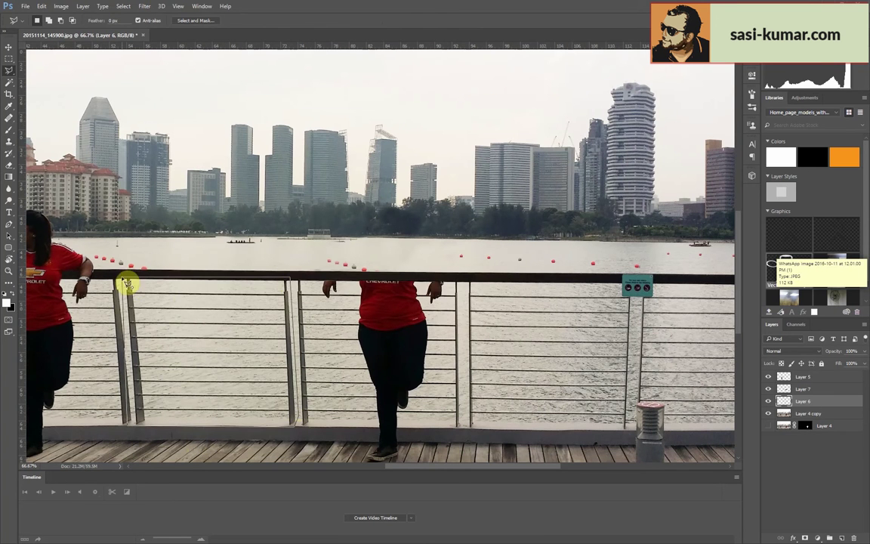
left_click(126, 282)
left_click(808, 414)
key("ctrl+j")
key("v")
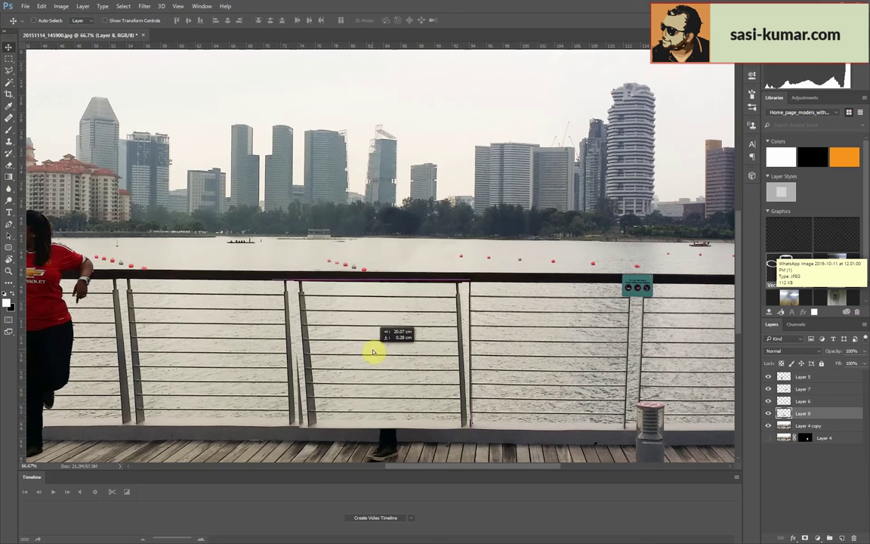
left_click_drag(239, 371, 358, 367)
- Set the patch to 50% opacity and free-transform it so its rails match the real ones
key("ctrl+plus")
key("ctrl+plus")
scroll(428, 292, "down", 5)
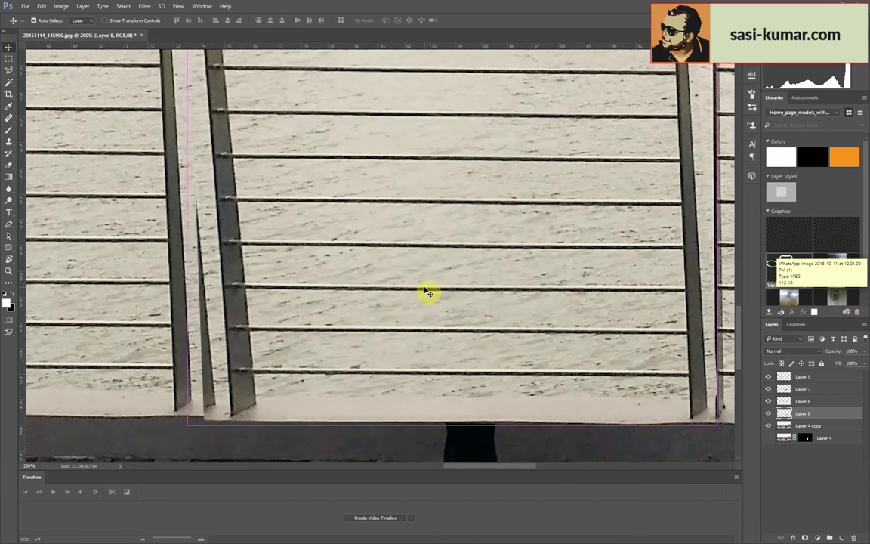
key("ctrl+t")
left_click_drag(188, 422, 163, 423)
left_click_drag(717, 425, 713, 425)
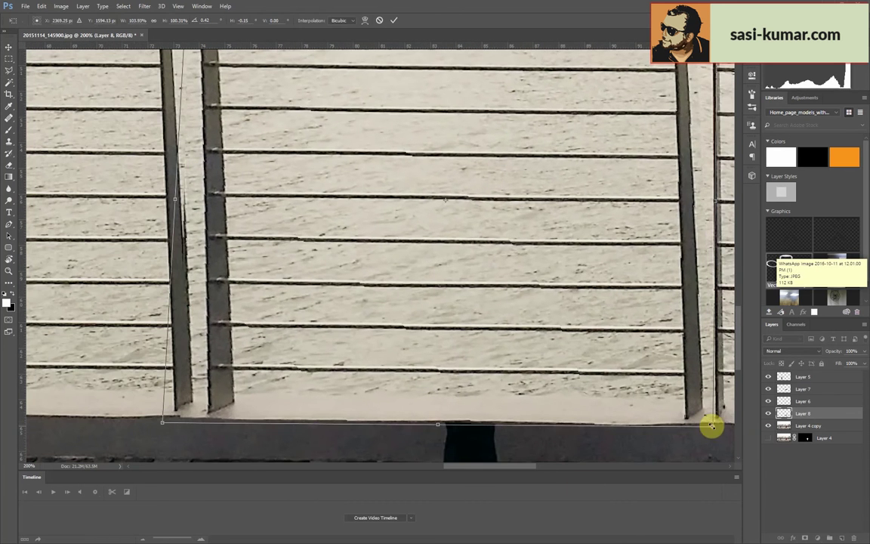
key("Return")
key("5")
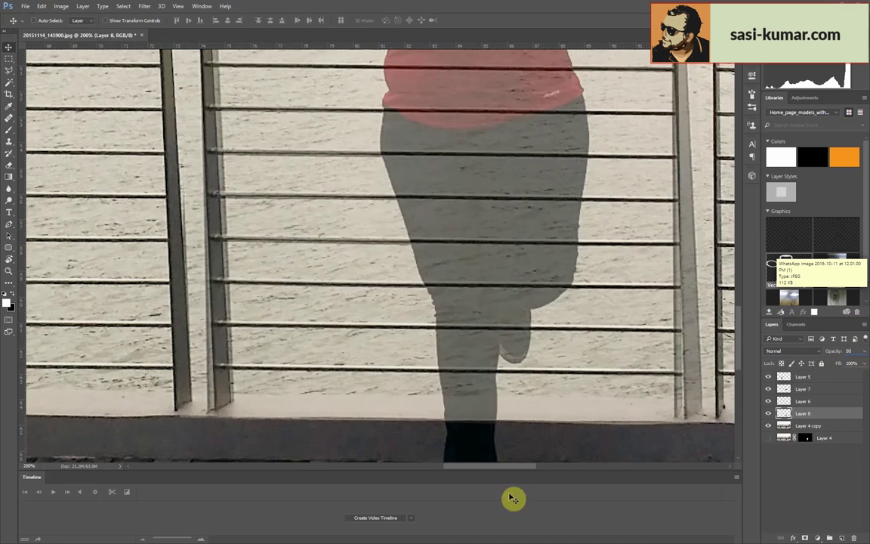
key("ctrl+t")
left_click_drag(723, 436, 703, 424)
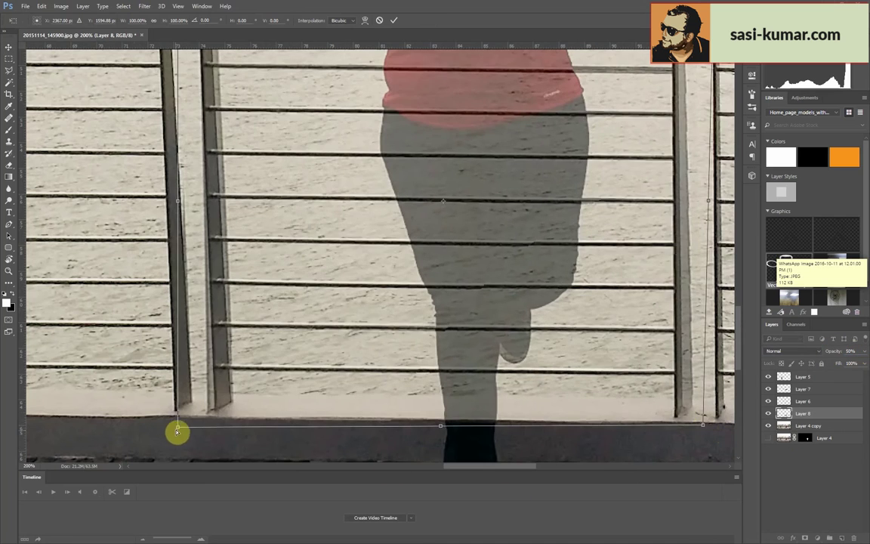
left_click_drag(176, 431, 174, 432)
key("Return")
key("ctrl+0")
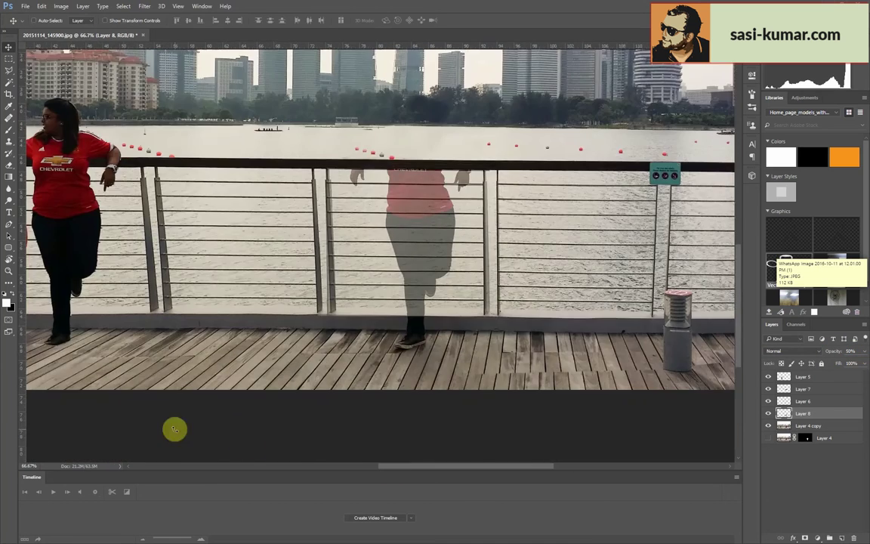
key("ctrl+1")
- Outline a selection along the railing post and restore the patch to 100% opacity
left_click(9, 70)
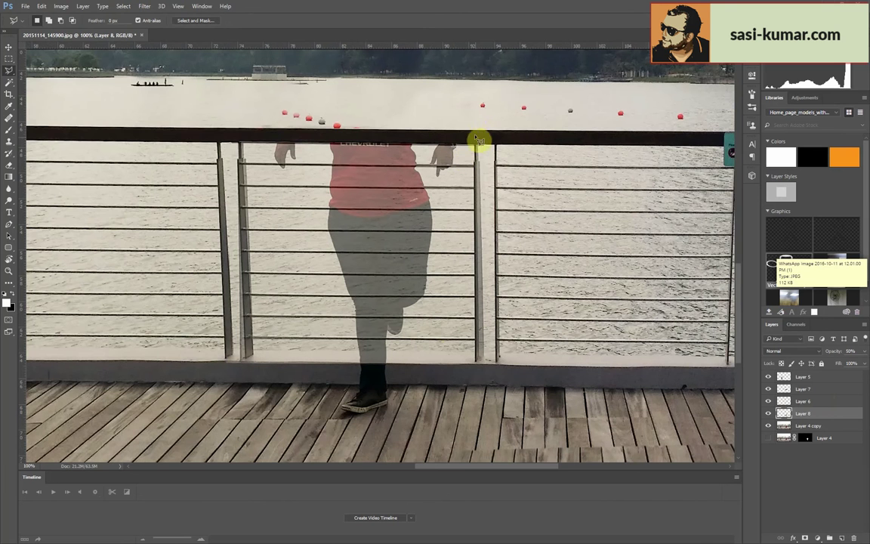
left_click(478, 126)
left_click(478, 374)
left_click(532, 318)
left_click(531, 110)
double_click(487, 108)
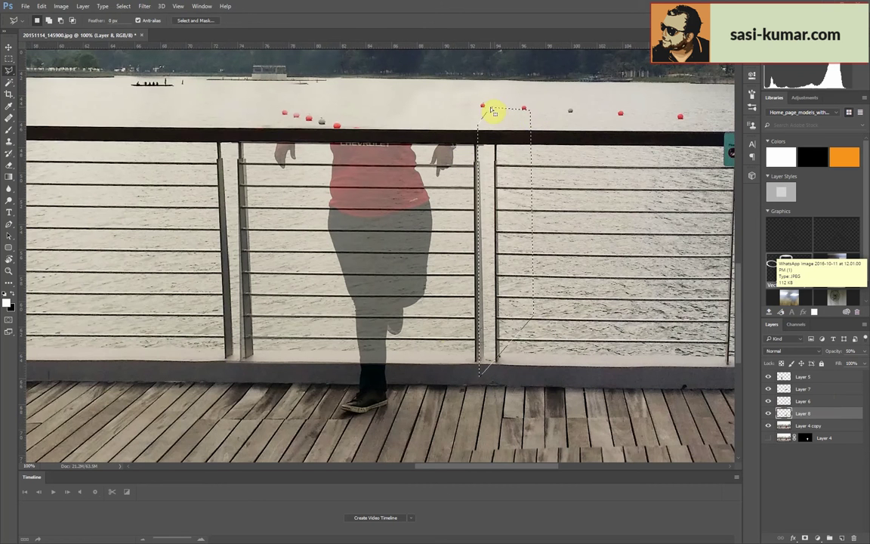
left_click_drag(864, 352, 863, 362)
key("ctrl+plus")
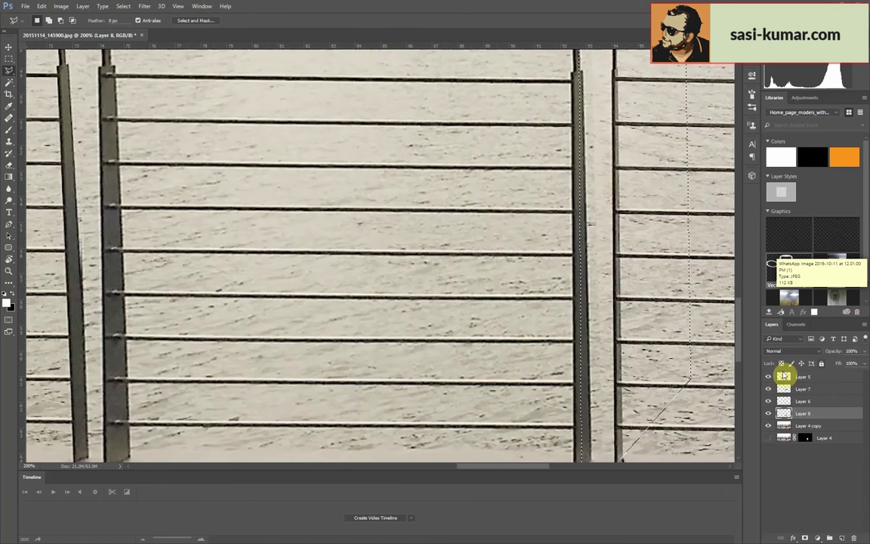
key("ctrl+minus")
- Add a layer mask to Layer 8 and invert it so the patch covers the woman
key("b")
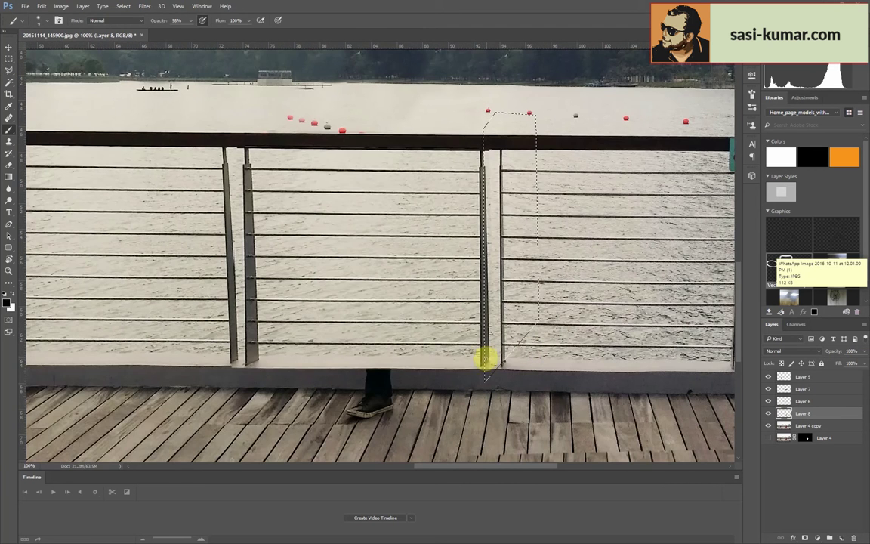
left_click(817, 537)
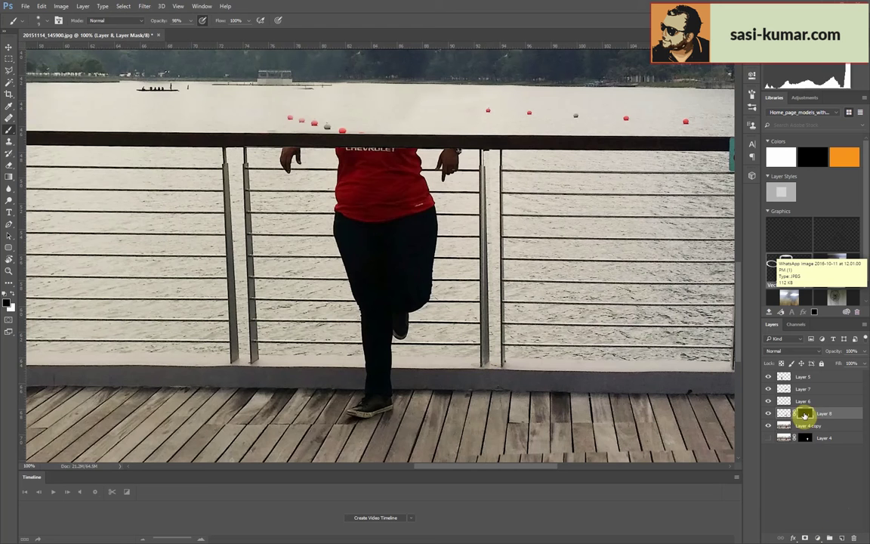
key("ctrl+i")
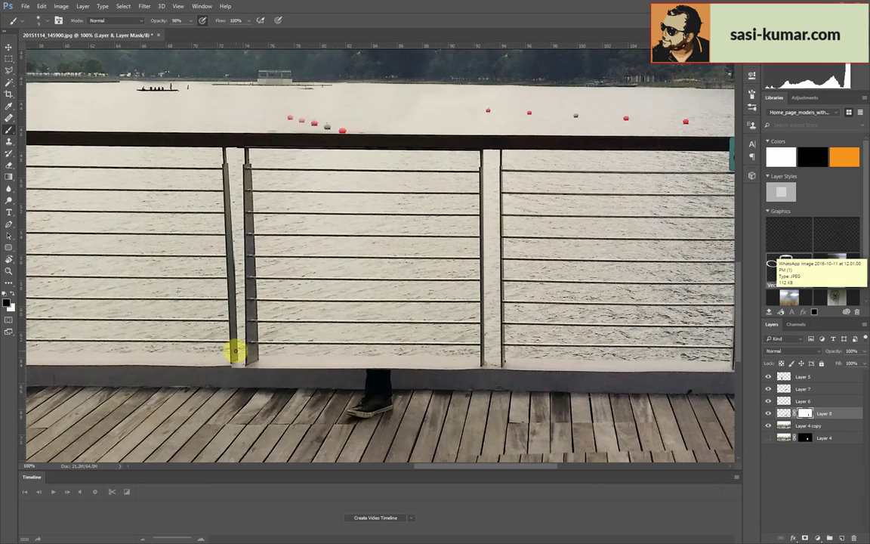
key("alt+Tab")
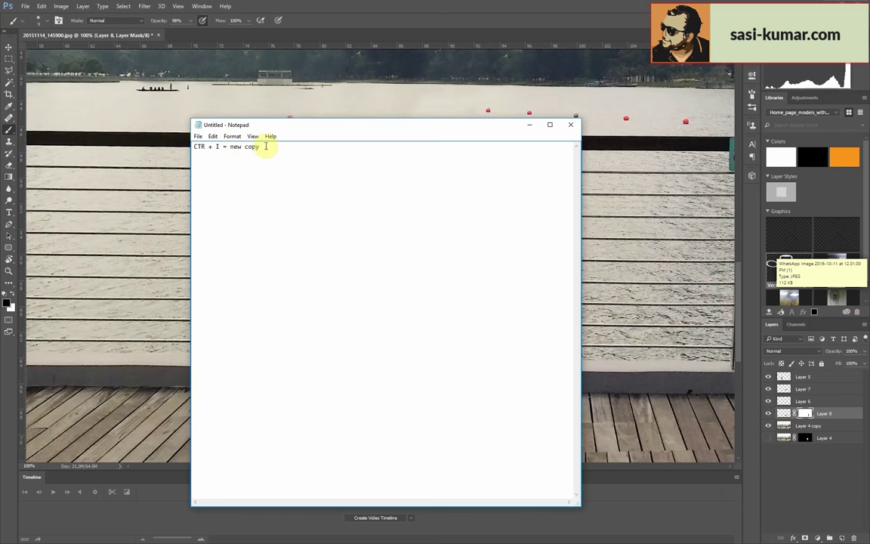
left_click_drag(265, 146, 231, 146)
type("Invert")
left_click(529, 124)
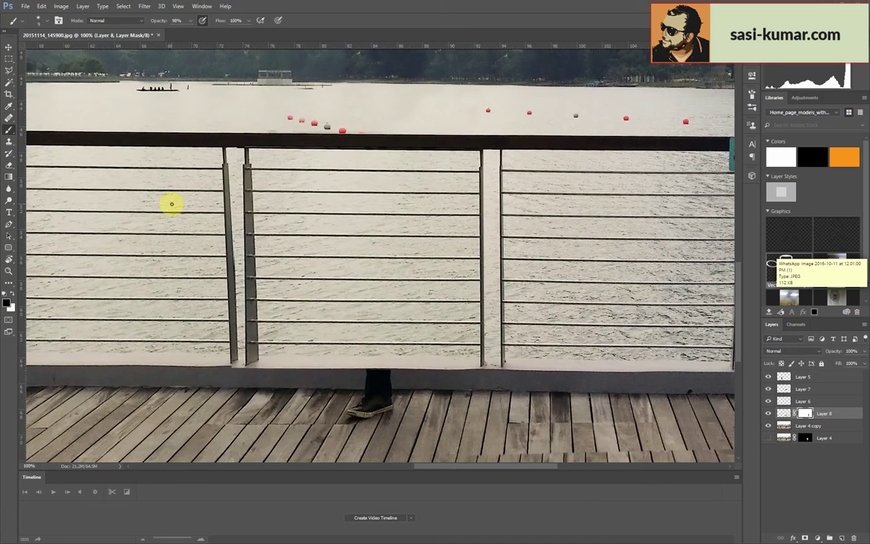
- With Layer 8 hidden, polygonal-lasso the area around the railing post, then show it again
left_click(768, 413)
left_click(8, 69)
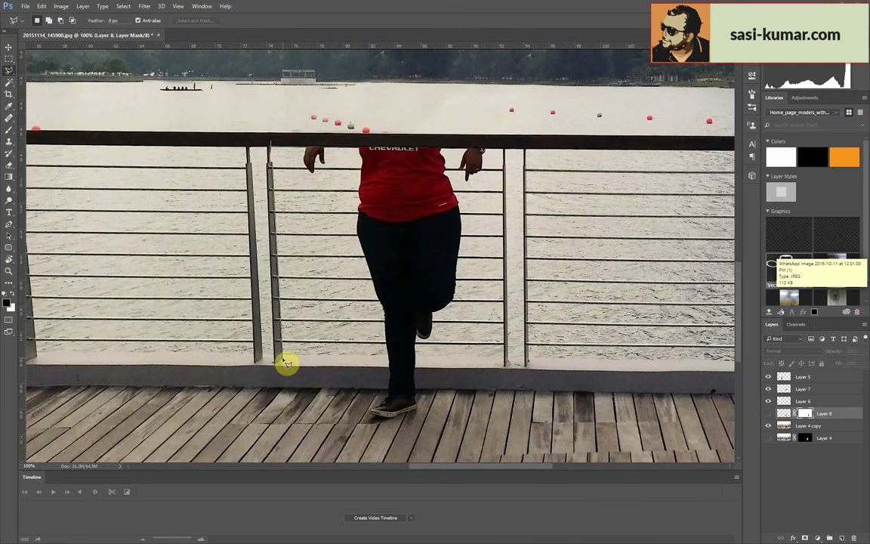
left_click(257, 442)
left_click(184, 388)
left_click(75, 298)
left_click(193, 84)
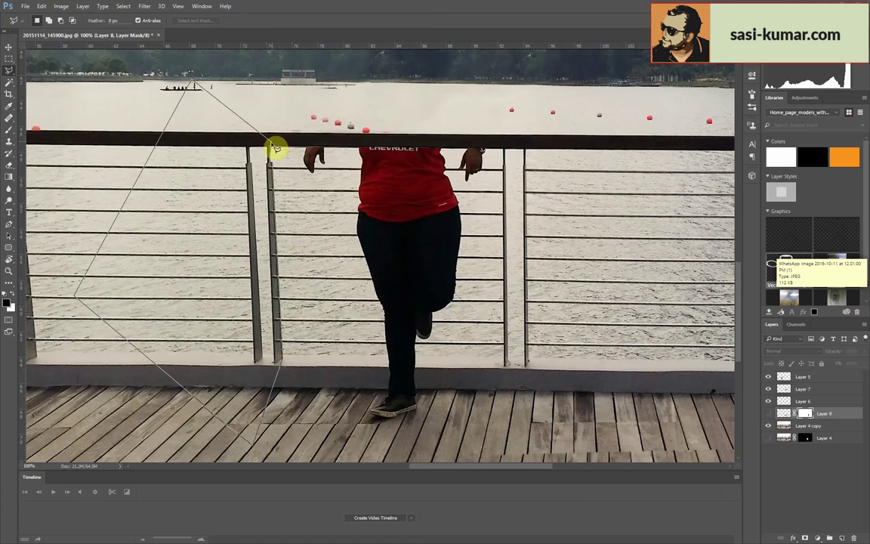
left_click(270, 144)
left_click(769, 414)
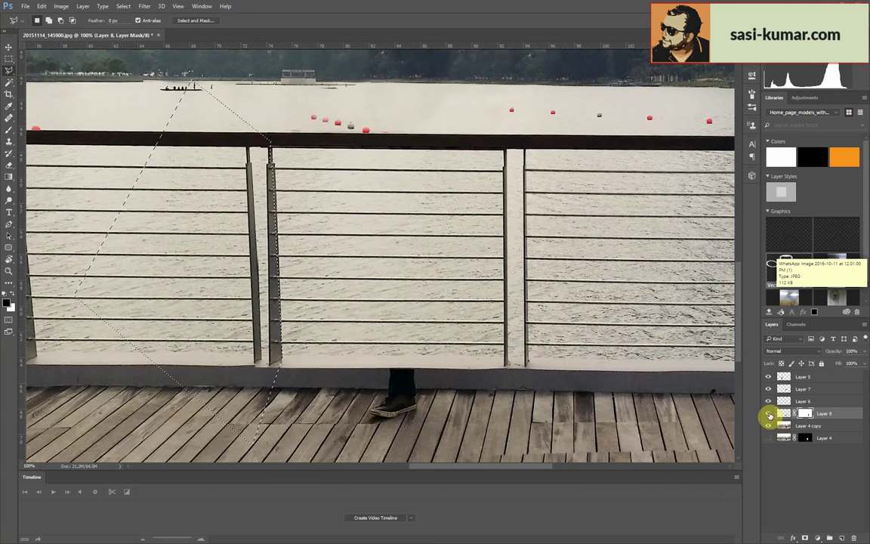
- Select along the railing post and brush the mask to repair the post's edge
scroll(320, 268, "up", 2, "alt")
scroll(363, 286, "down", 2, "alt")
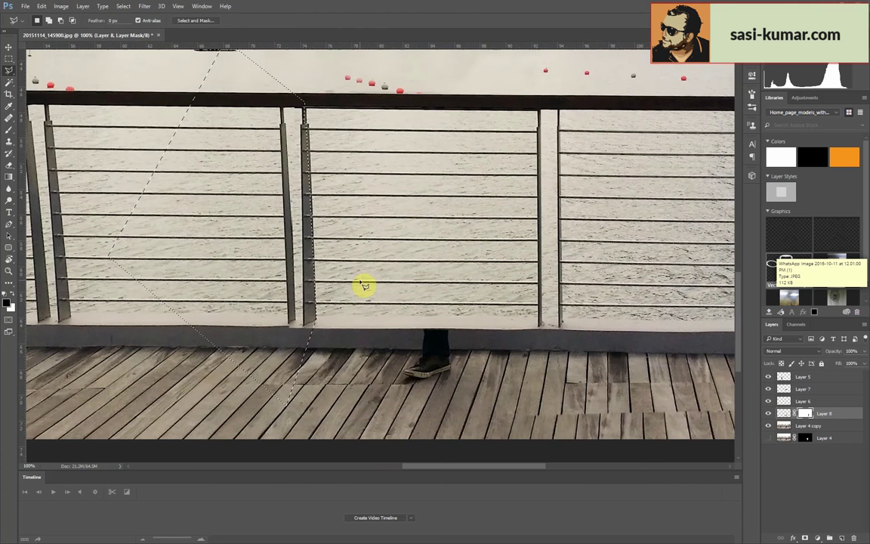
left_click(300, 87)
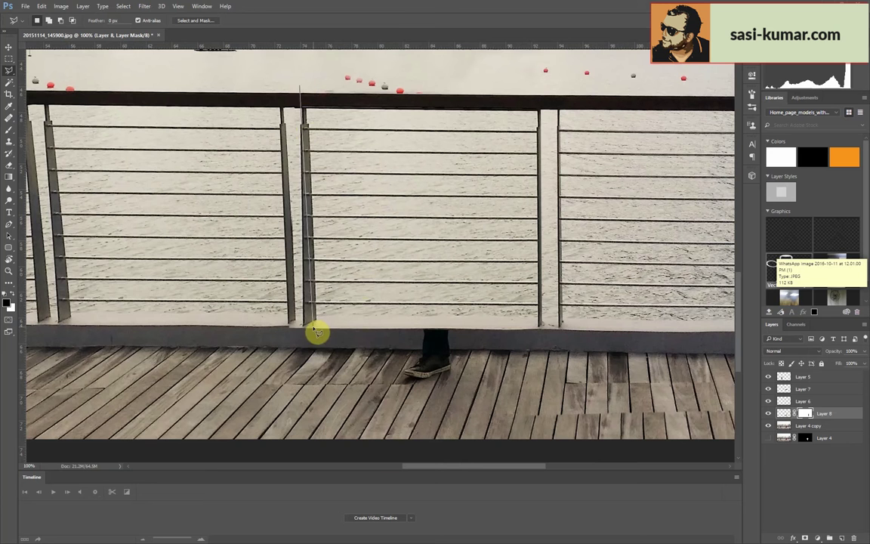
left_click(306, 323)
left_click(274, 382)
left_click(250, 110)
left_click(266, 66)
left_click(300, 87)
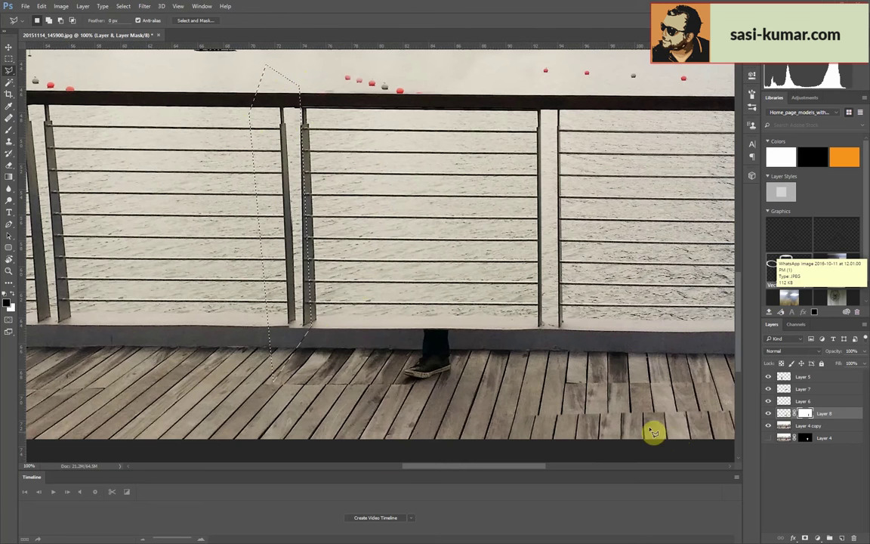
key("b")
left_click_drag(303, 324, 516, 385)
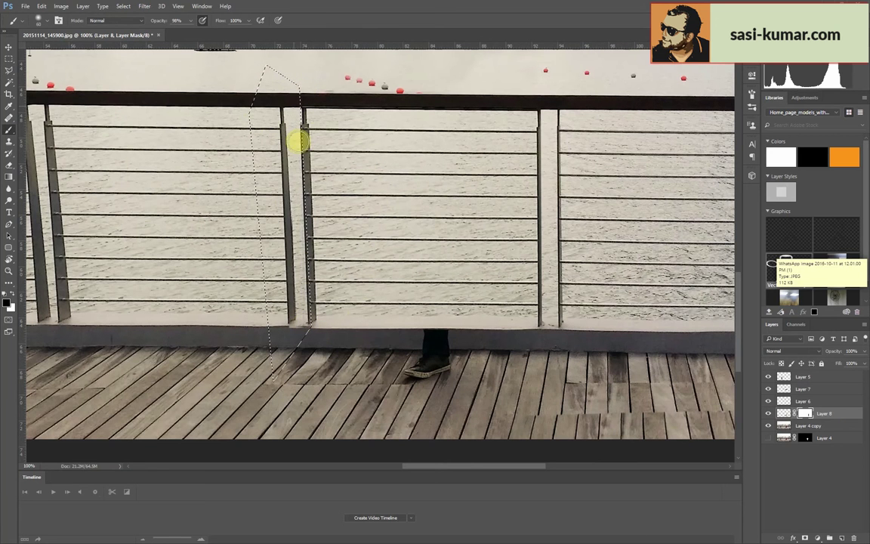
key("ctrl+d")
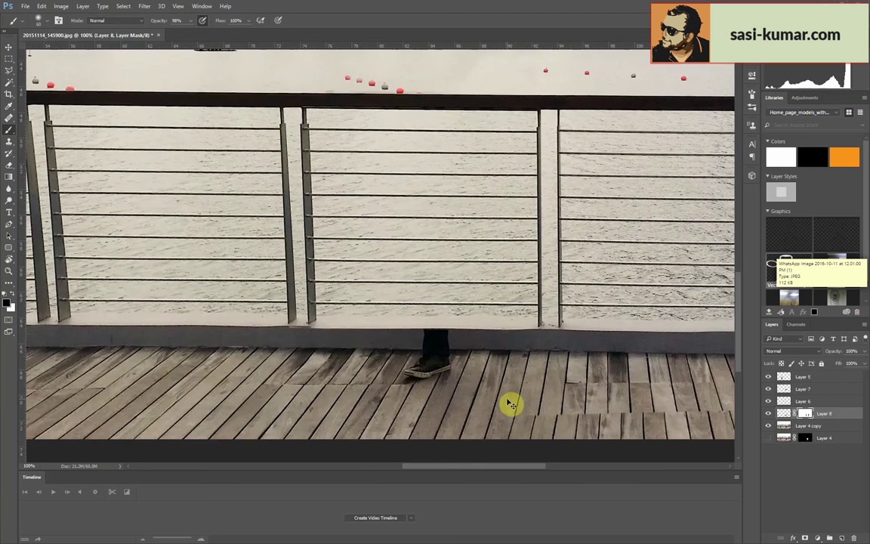
key("ctrl+minus")
key("ctrl+minus")
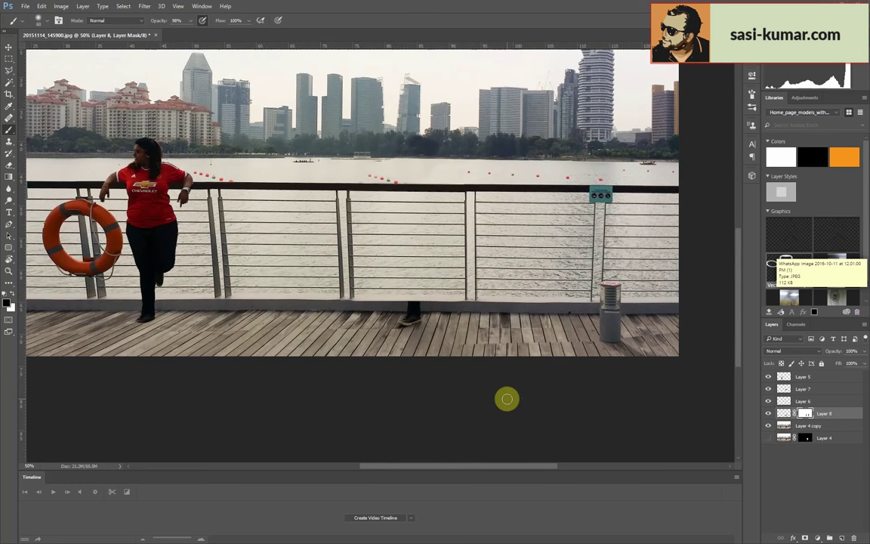
- Polygonal-lasso the ledge strip and copy it onto a new Layer 9
key("ctrl+plus")
key("ctrl+plus")
key("ctrl+plus")
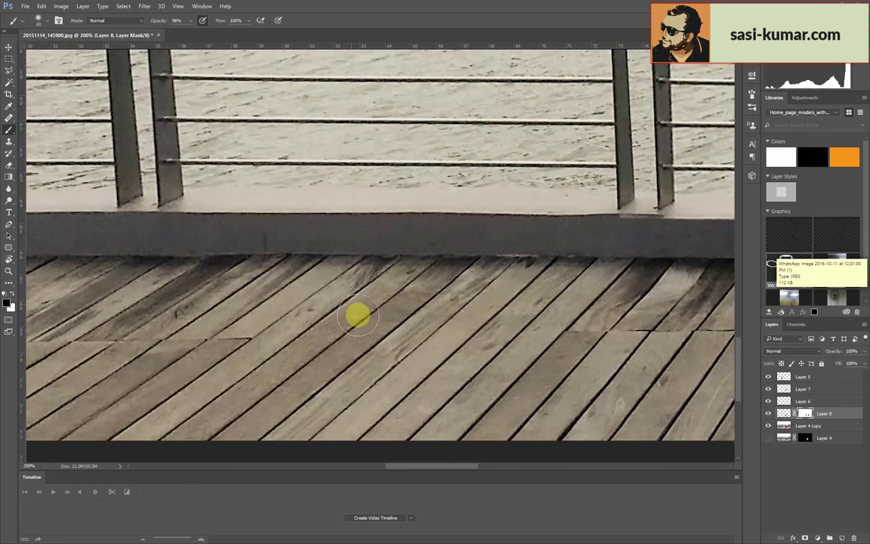
key("l")
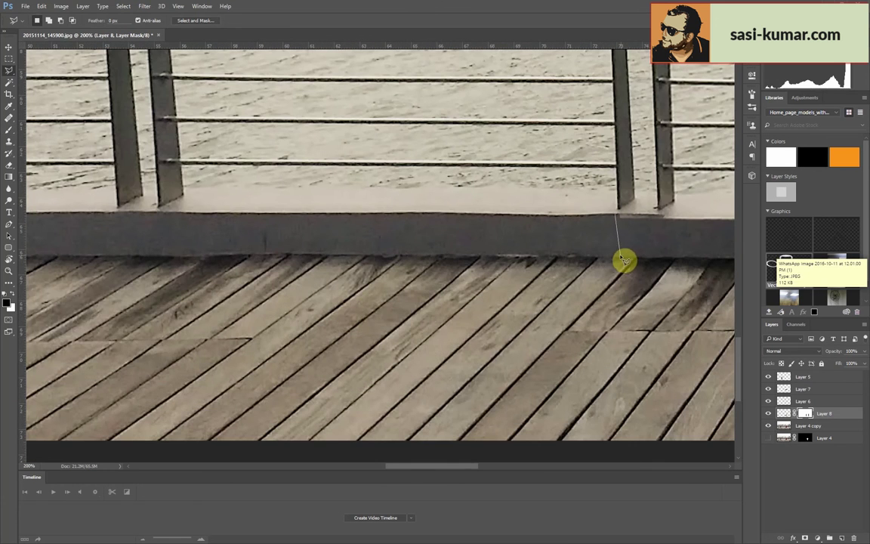
left_click(618, 254)
left_click(96, 255)
left_click(95, 213)
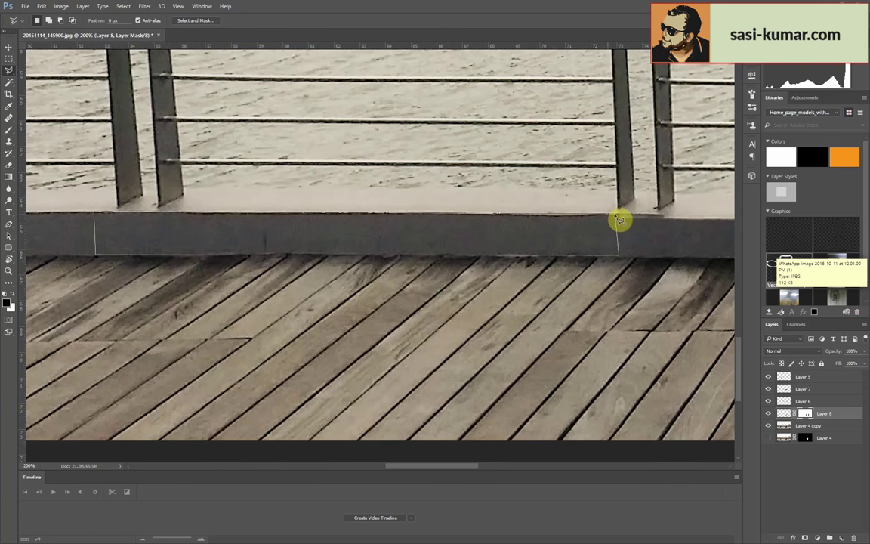
left_click(618, 220)
left_click(808, 425)
key("ctrl+j")
- Slide the copied strip along the ledge and brighten it with Curves
key("ctrl+minus")
key("ctrl+minus")
key("ctrl+minus")
key("v")
mouse_move(384, 397)
left_mouse_down()
mouse_move(608, 270)
mouse_move(622, 287)
left_mouse_up()
key("ctrl+m")
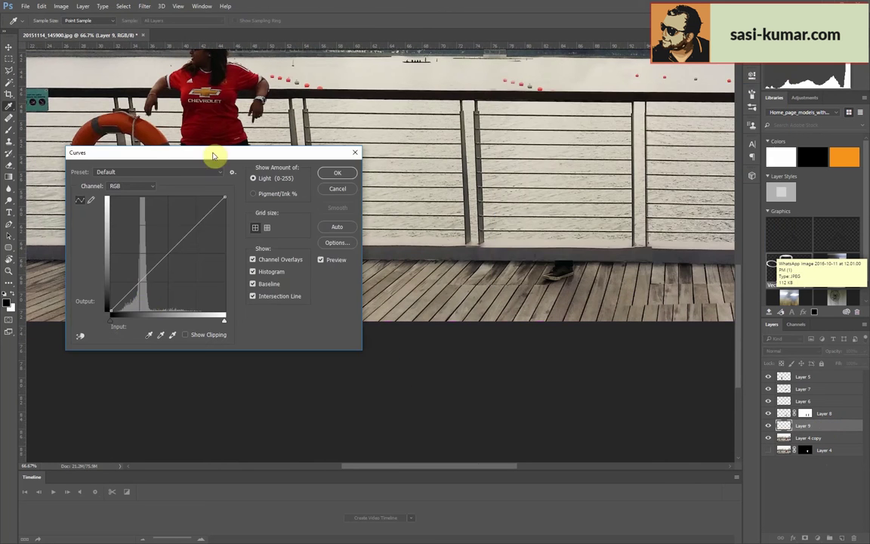
left_click_drag(138, 281, 140, 292)
key("Return")
- Skew the strip's lower-left corner with Free Transform, apply it, and select Layer 4 copy
key("ctrl+plus")
key("ctrl+plus")
key("ctrl+plus")
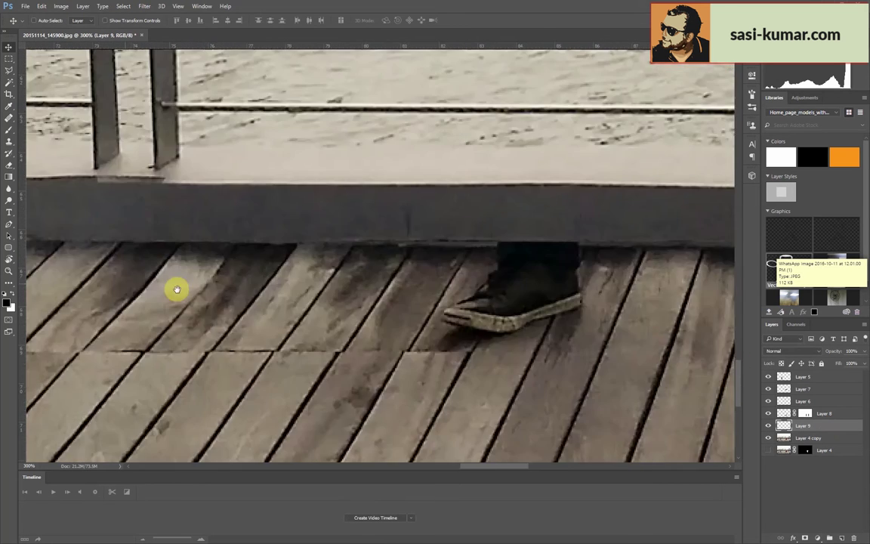
key("ctrl+t")
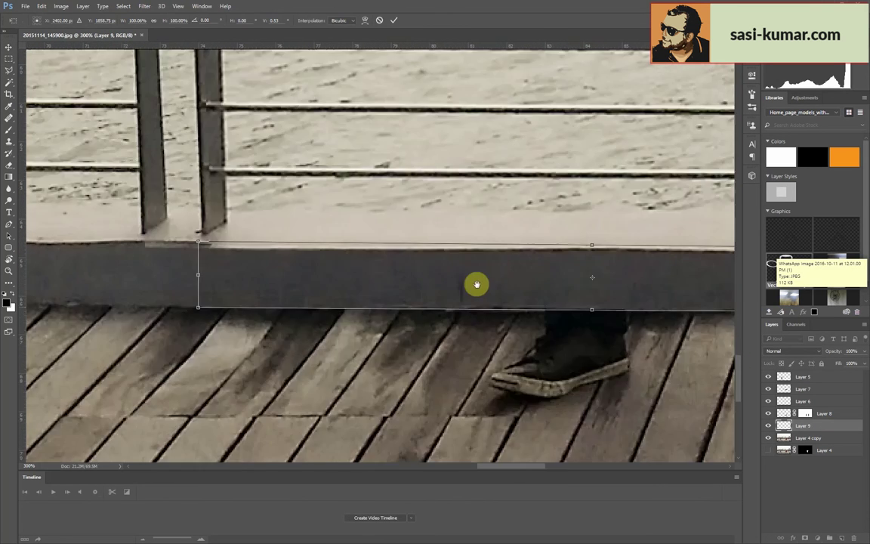
left_click_drag(476, 284, 616, 293)
mouse_move(338, 316)
left_mouse_down()
mouse_move(274, 310)
mouse_move(336, 315)
left_mouse_up()
key("Return")
key("ctrl+minus")
key("ctrl+minus")
key("ctrl+minus")
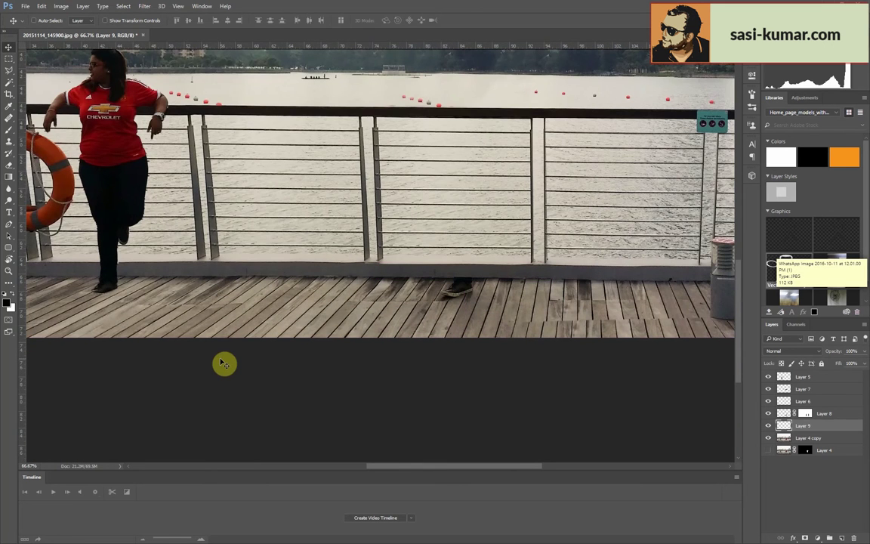
key("ctrl+minus")
key("ctrl+minus")
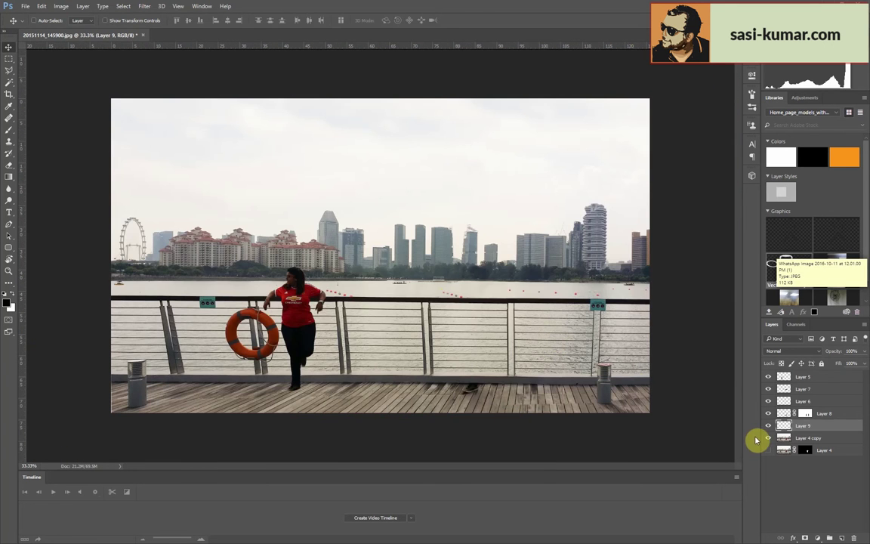
scroll(528, 352, "up", 2)
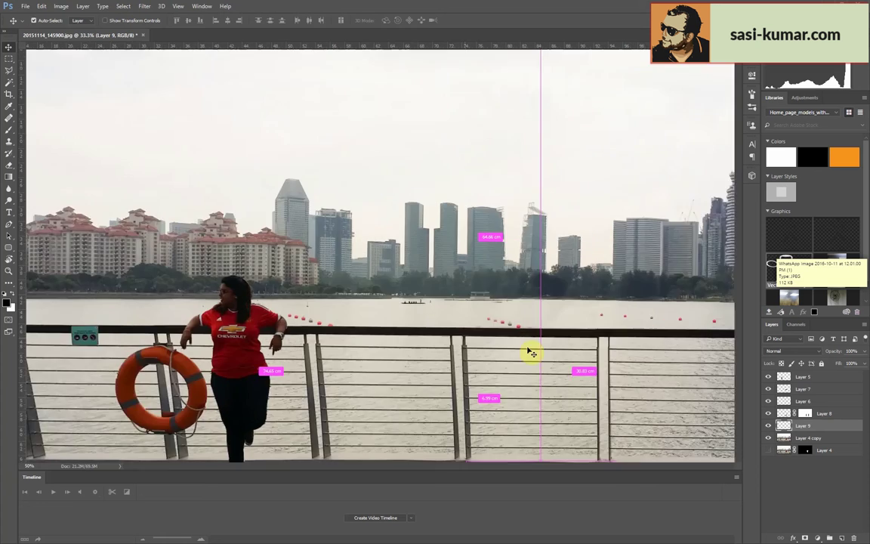
scroll(421, 241, "up", 2)
scroll(450, 274, "up", 1)
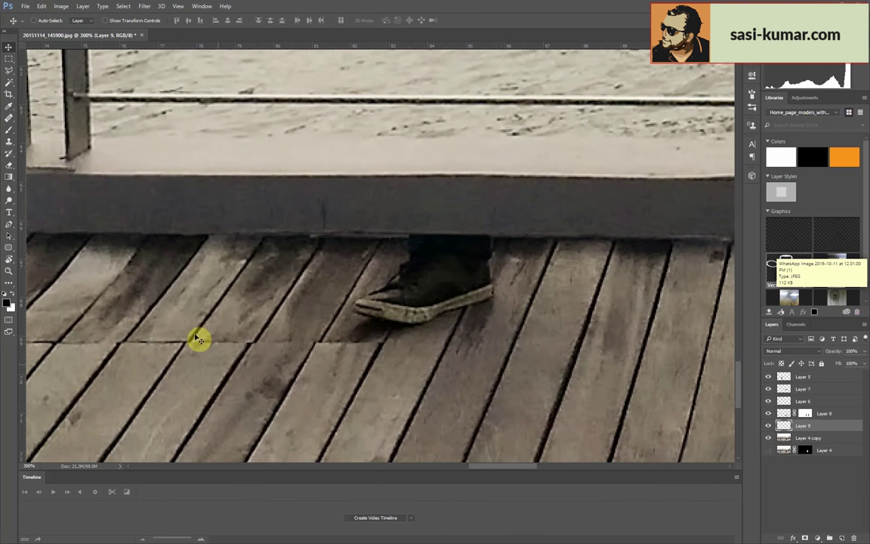
left_click(534, 366, "ctrl")
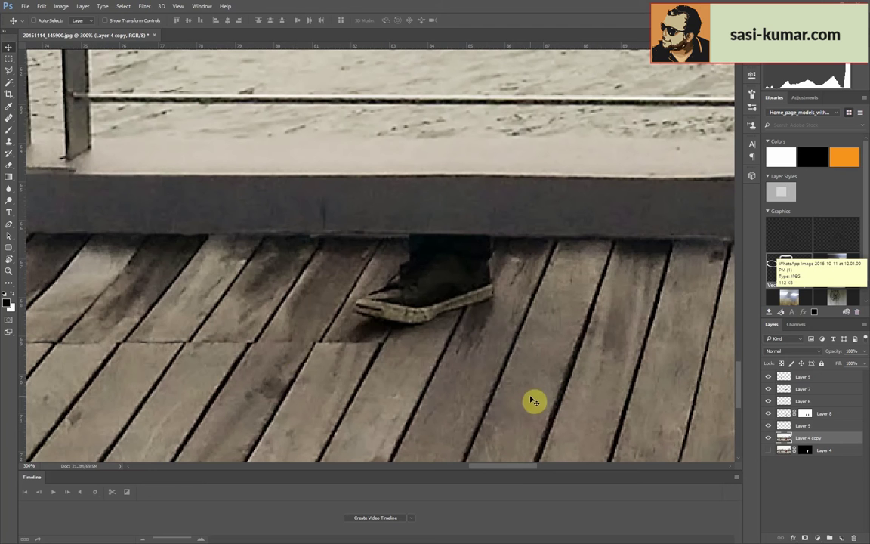
- Clone Stamp deck-plank wood over the leftover shoe's heel, toe and a dark board smudge
key("s")
mouse_move(464, 312)
left_mouse_down()
mouse_move(481, 283)
mouse_move(498, 280)
left_mouse_up()
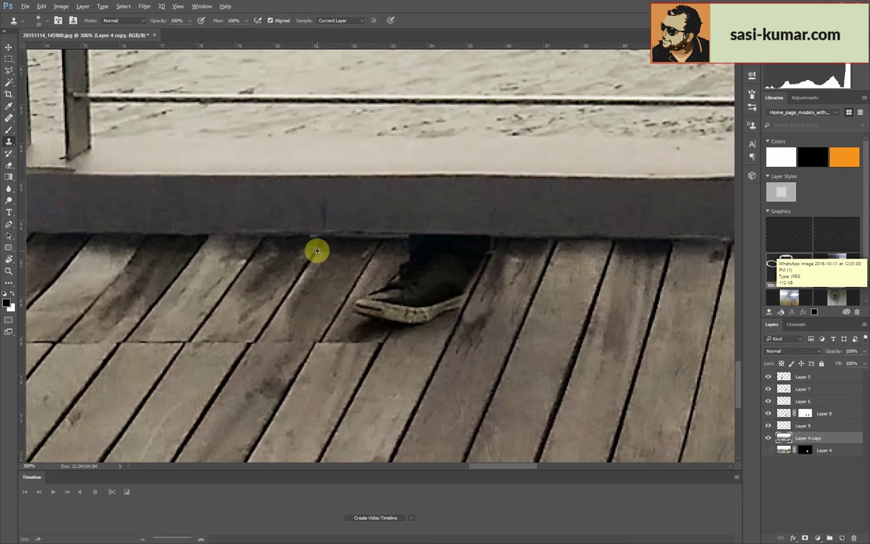
mouse_move(382, 285)
left_mouse_down()
mouse_move(355, 311)
mouse_move(388, 310)
mouse_move(410, 256)
mouse_move(386, 263)
left_mouse_up()
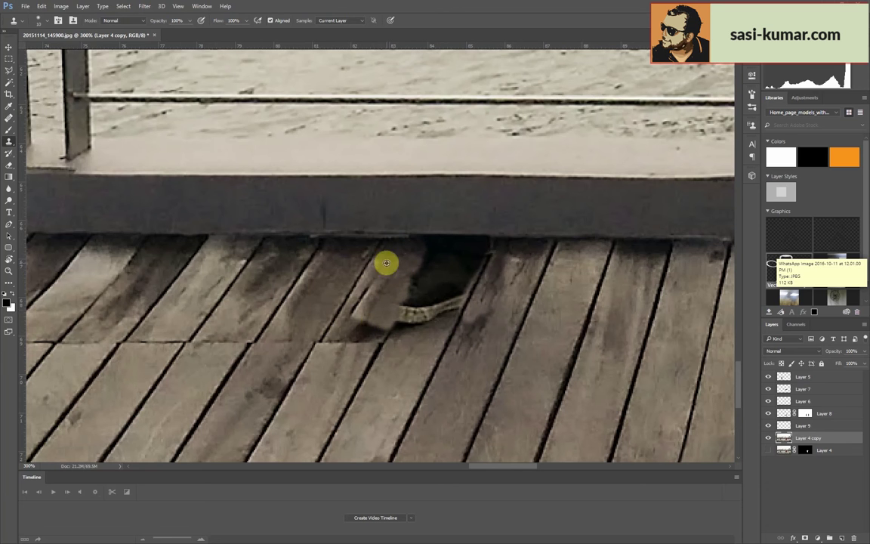
mouse_move(471, 316)
left_mouse_down()
mouse_move(414, 326)
mouse_move(460, 286)
mouse_move(483, 241)
mouse_move(422, 265)
mouse_move(446, 253)
mouse_move(441, 274)
mouse_move(462, 272)
mouse_move(416, 312)
mouse_move(469, 261)
mouse_move(444, 315)
left_mouse_up()
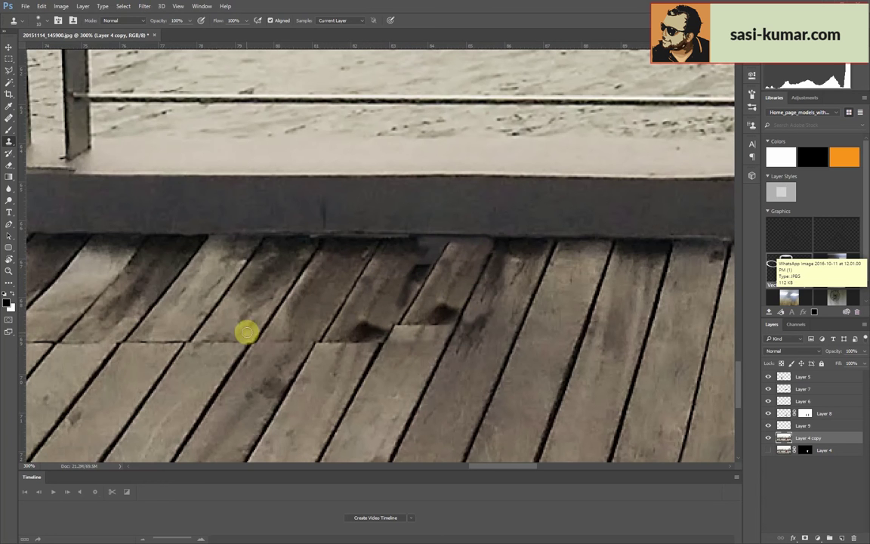
mouse_move(417, 278)
left_mouse_down()
mouse_move(360, 323)
mouse_move(374, 280)
left_mouse_up()
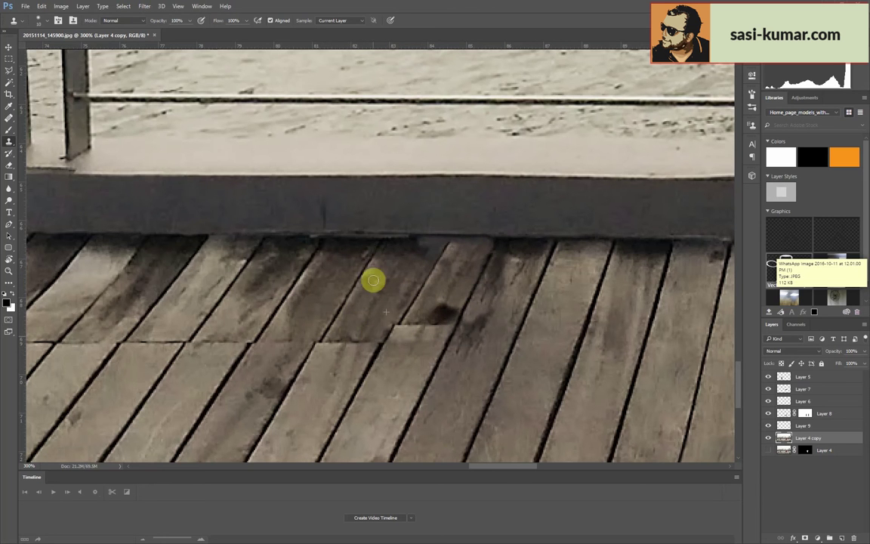
key("ctrl+minus")
key("ctrl+minus")
key("ctrl+minus")
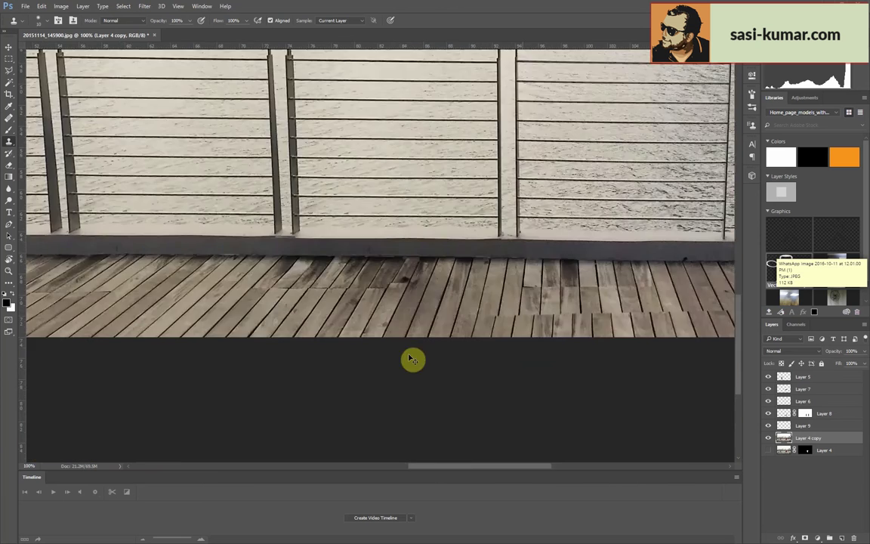
key("ctrl+minus")
key("ctrl+minus")
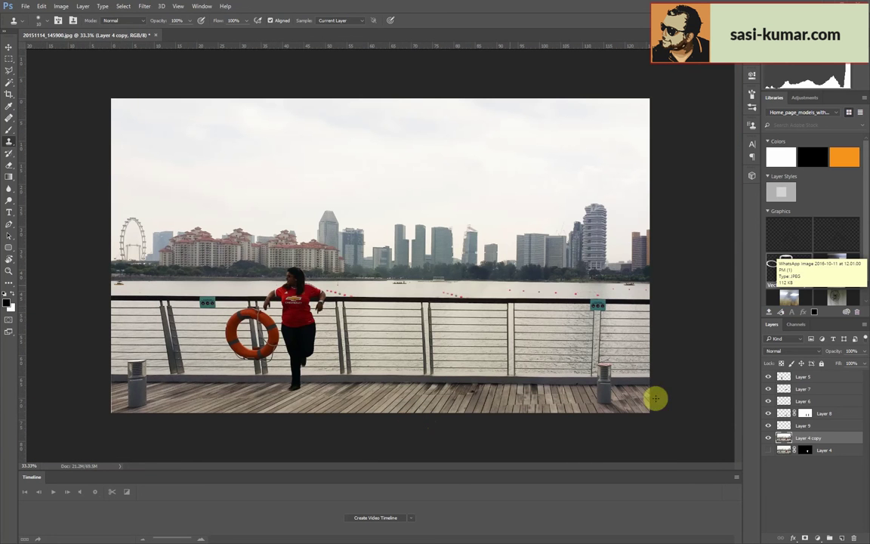
- Select the Layer 5 woman cutout and freehand-lasso the gap between her arm and torso
left_click(8, 46)
left_click(271, 284)
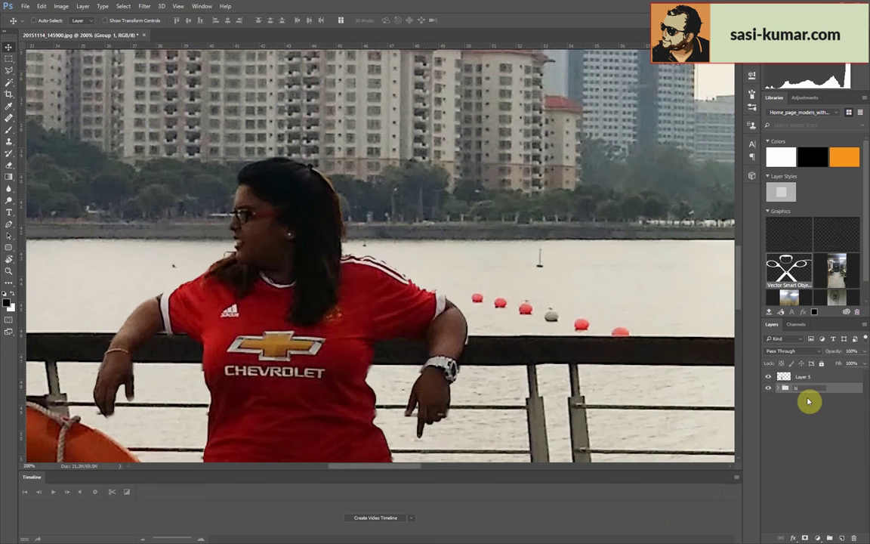
left_click(829, 377)
key("ctrl+plus")
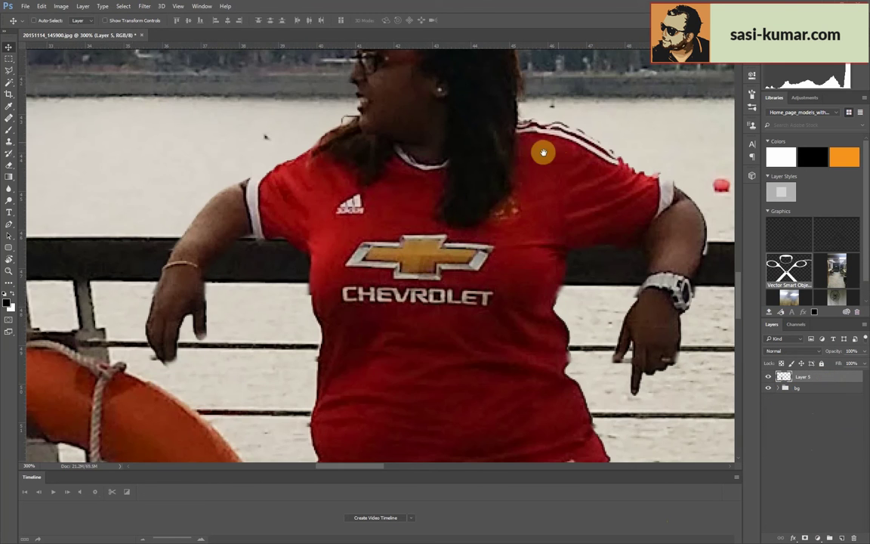
left_click(8, 70)
right_click(8, 70)
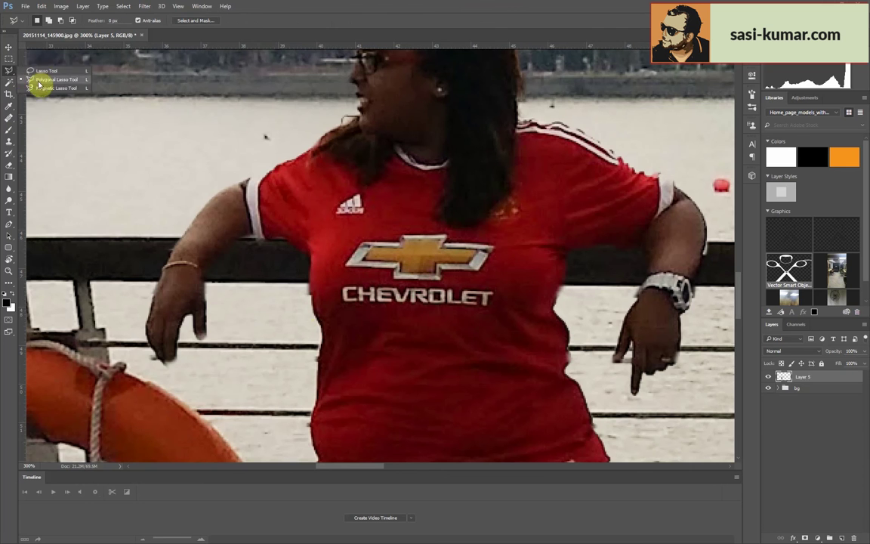
left_click(46, 64)
left_click_drag(295, 238, 202, 273)
left_click_drag(309, 274, 318, 266)
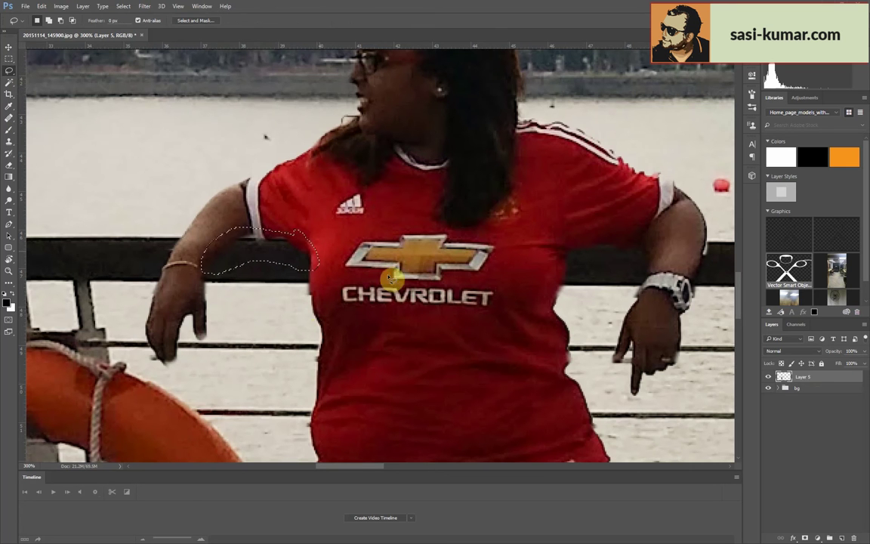
- Create a 'shadow' group with a new empty layer inside it
left_click(830, 538)
type("shadow")
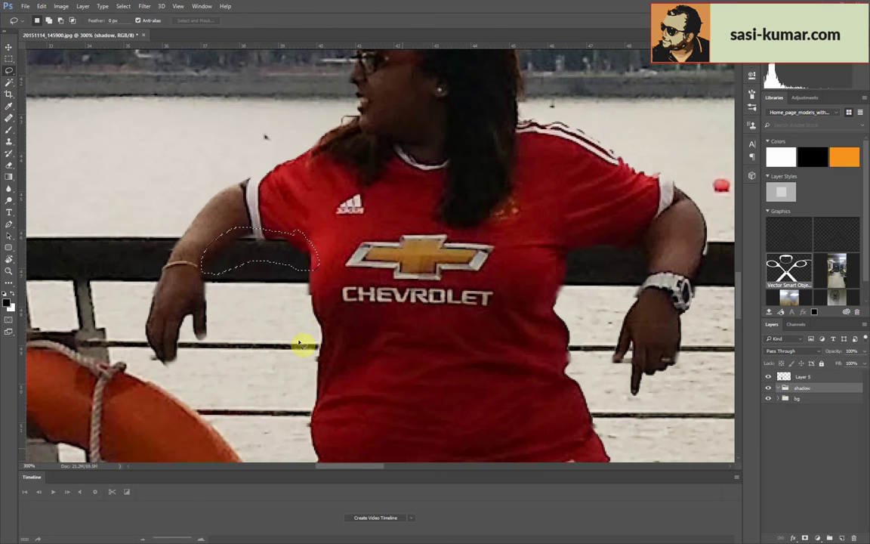
key("ctrl+j")
key("Return")
key("ctrl+shift+alt+n")
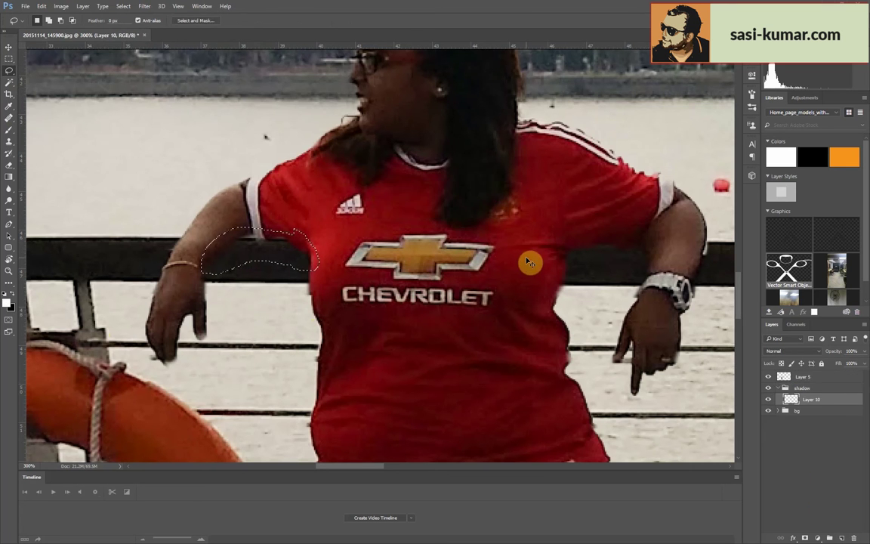
key("ctrl+d")
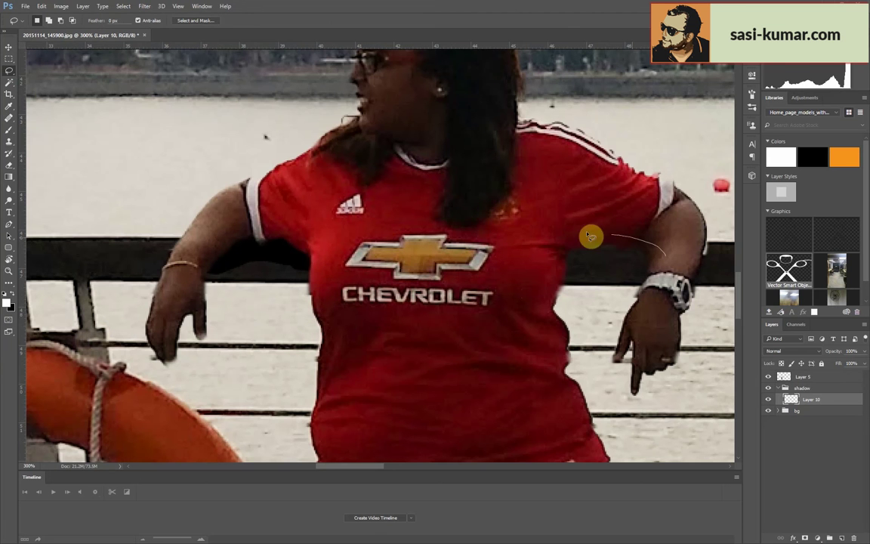
- Lasso the shadow shape under the shoe and fill it with black
left_click_drag(669, 252, 676, 257)
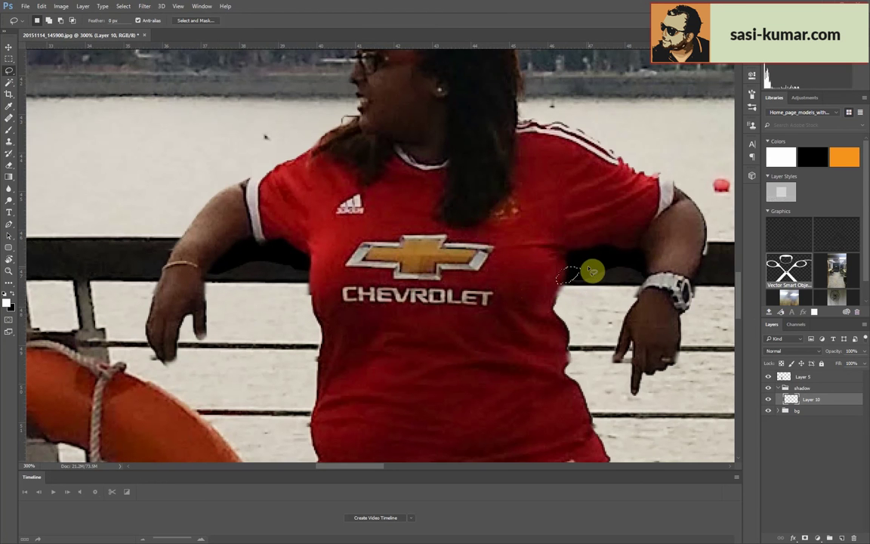
left_click_drag(310, 285, 321, 258)
key("ctrl+0")
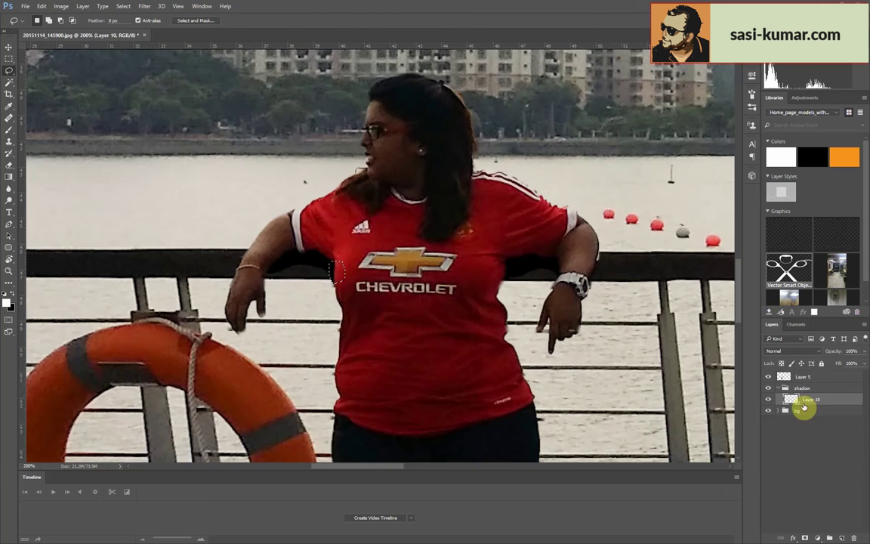
scroll(510, 258, "up", 3)
scroll(378, 408, "down", 5)
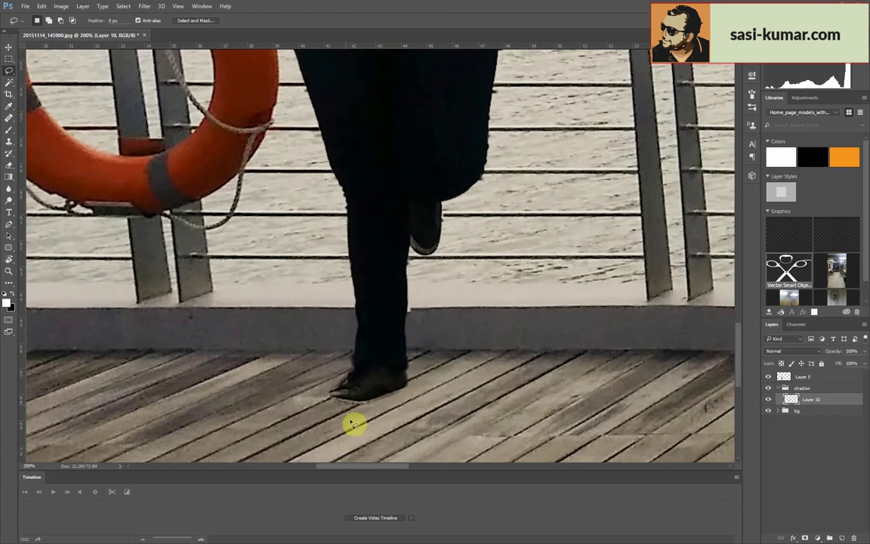
scroll(331, 383, "up", 1)
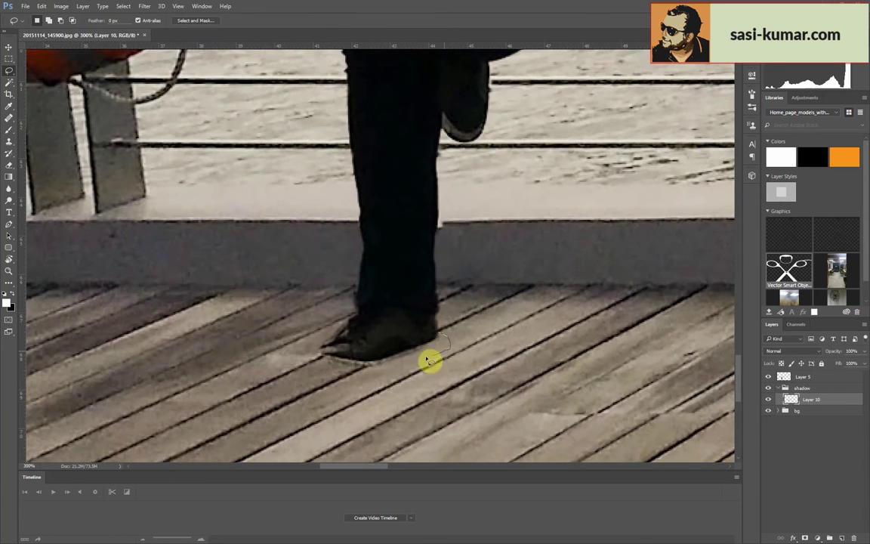
left_click_drag(347, 386, 332, 375)
key("alt+BackSpace")
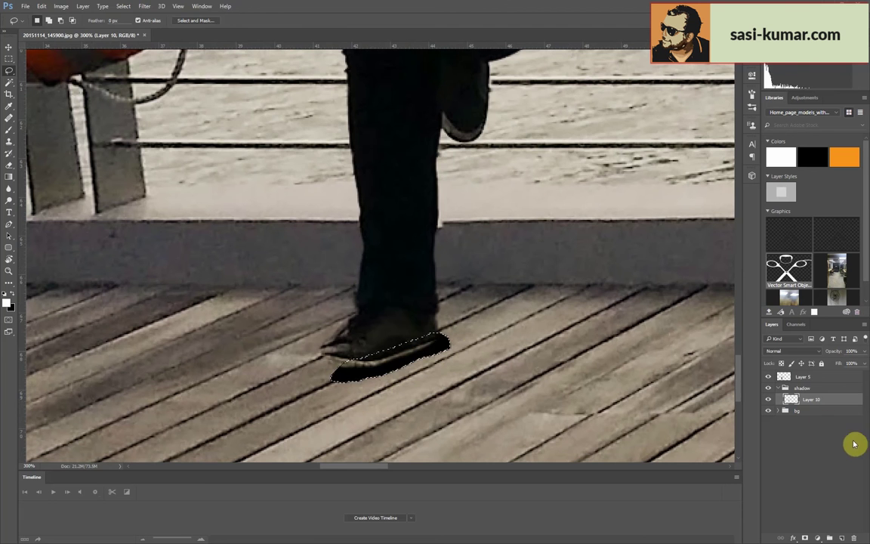
key("ctrl+d")
- Soften the shoe shadow with Gaussian Blur and lower its opacity to 82%
left_click(145, 6)
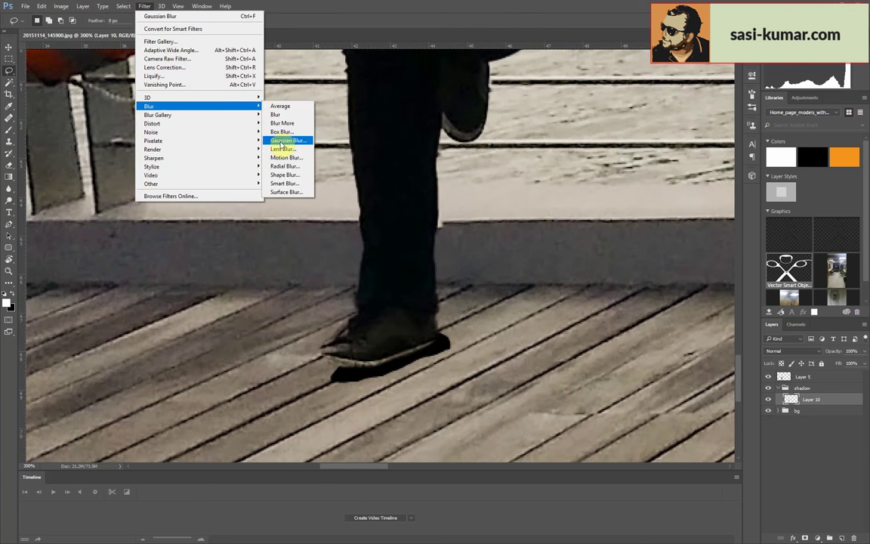
left_click(282, 142)
left_click(540, 136)
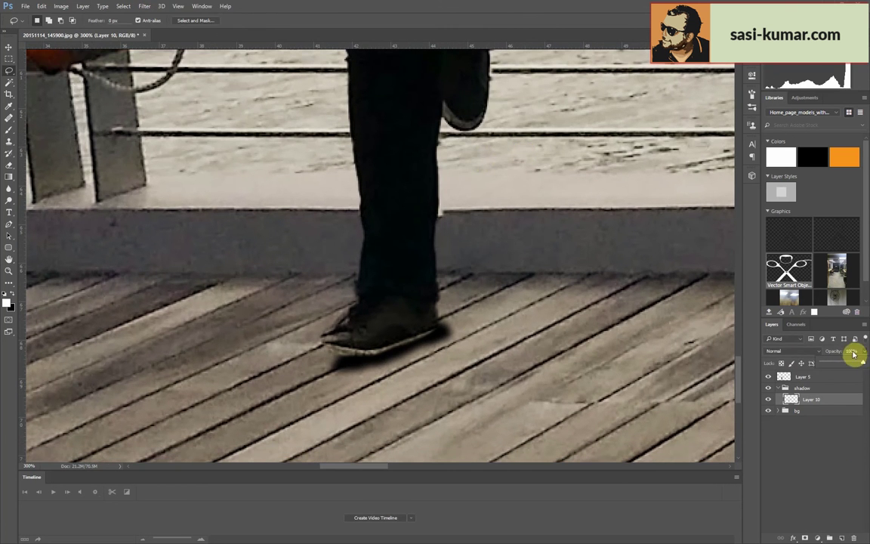
left_click_drag(853, 354, 849, 363)
scroll(633, 423, "down", 3)
scroll(521, 258, "up", 1)
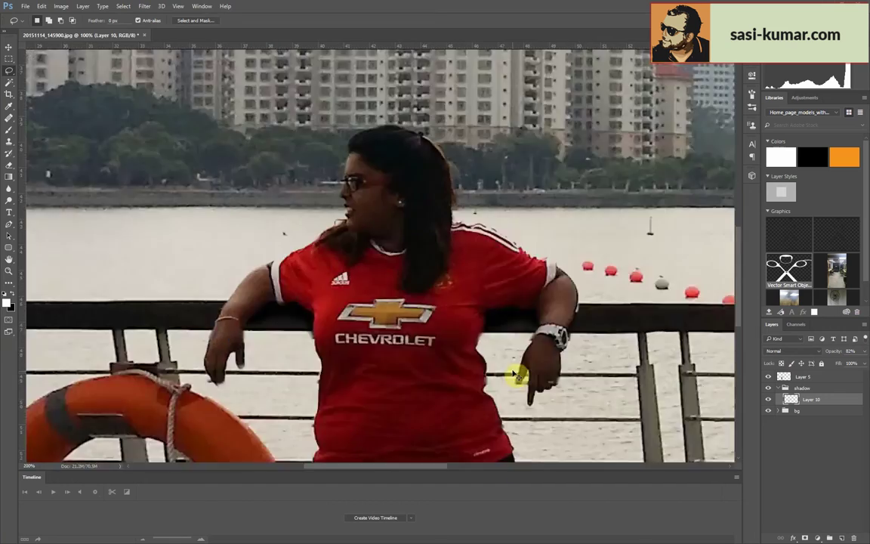
scroll(517, 376, "down", 3)
scroll(505, 361, "up", 1)
scroll(489, 342, "up", 4)
scroll(453, 204, "up", 2)
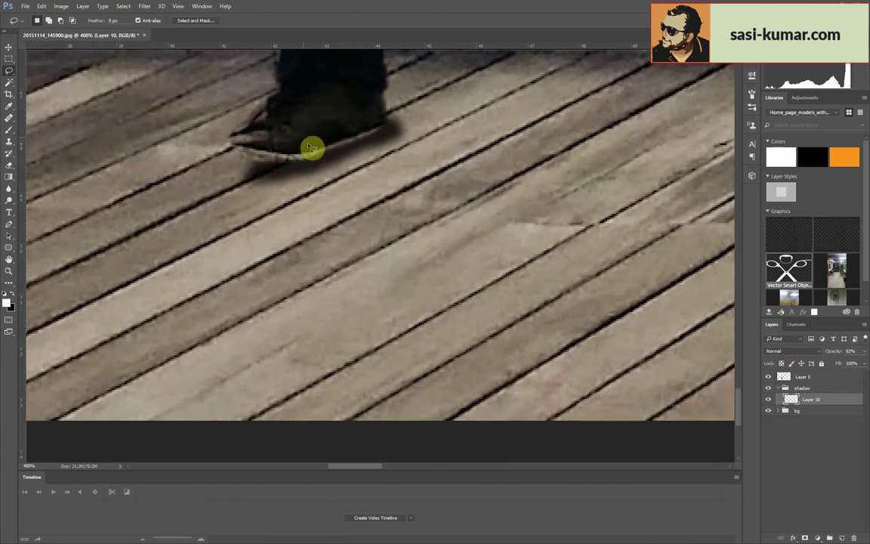
- Select the shoe sole and brush it lighter with a pinkish-grey colour
left_click_drag(297, 171, 243, 146)
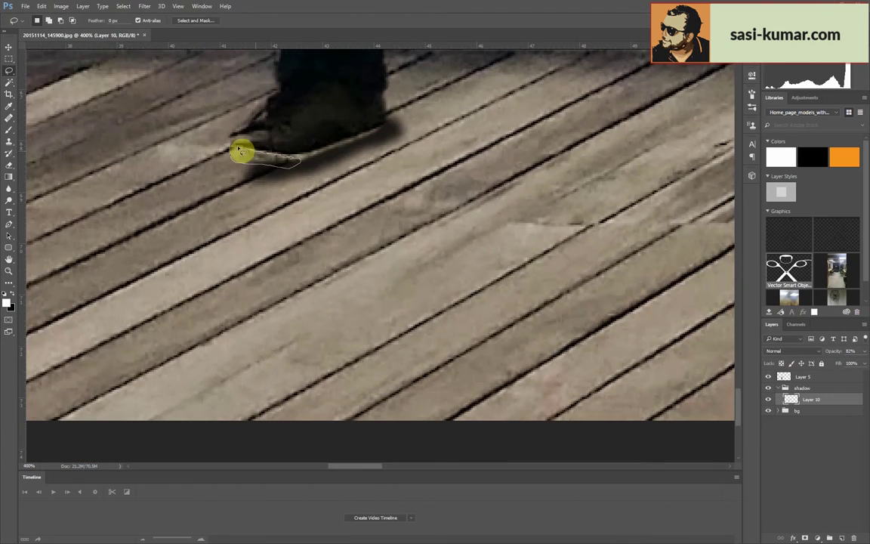
scroll(268, 235, "up", 2)
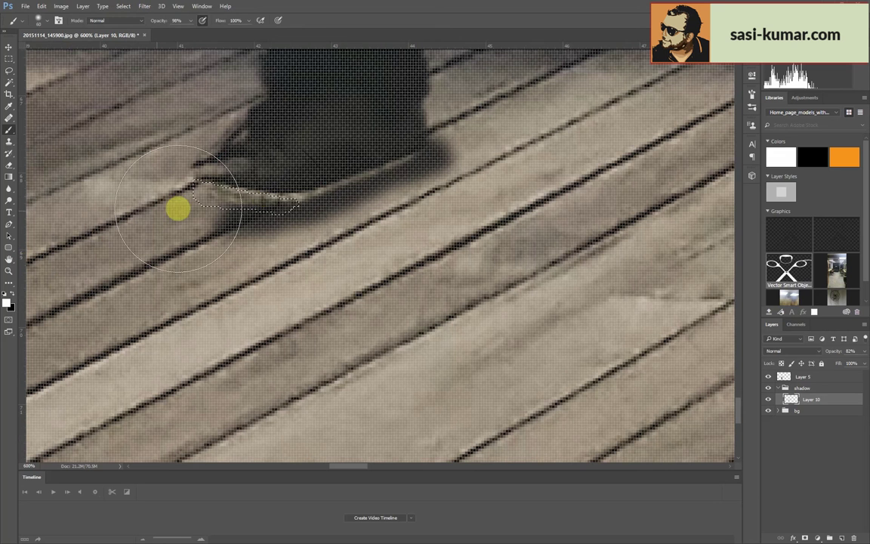
left_click(6, 302)
left_click(595, 211)
key("Return")
key("b")
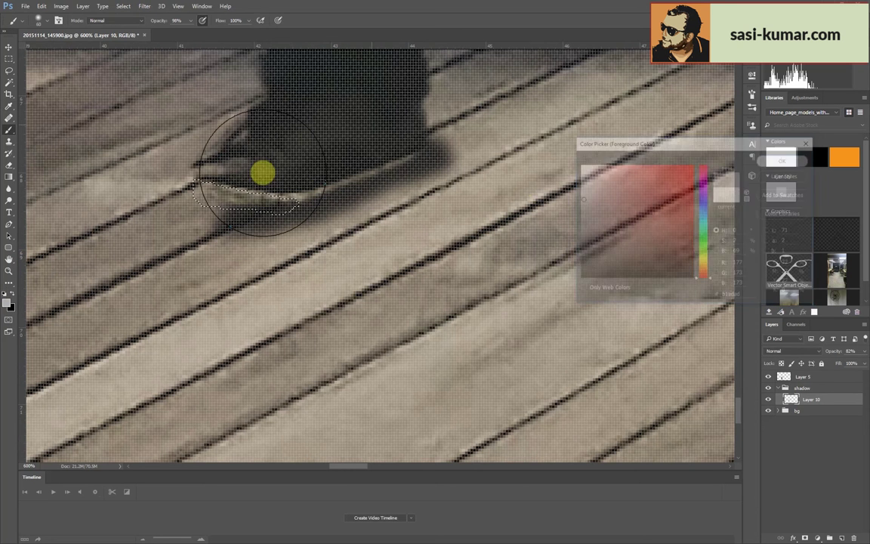
left_click_drag(275, 200, 241, 194)
key("ctrl+d")
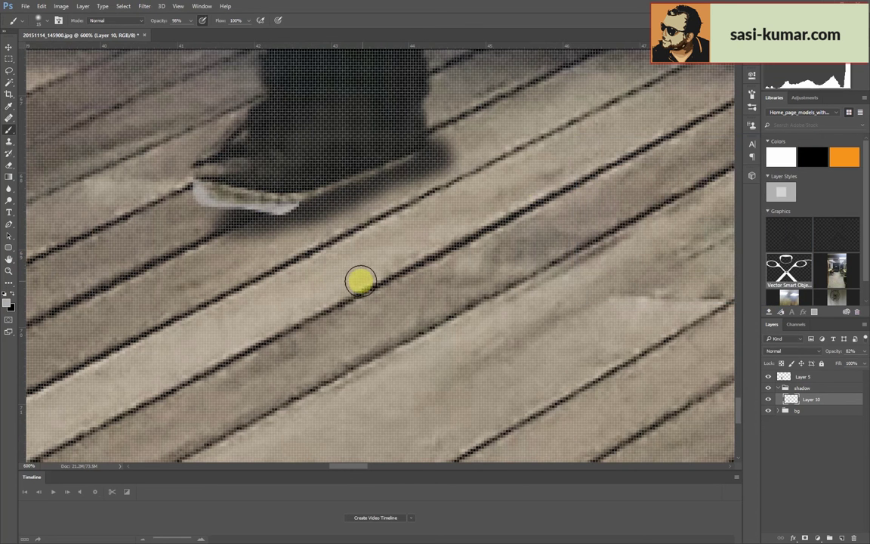
scroll(360, 282, "down", 2)
- Lasso the shoe sole's edge and sample a tan background colour from the sole
key("l")
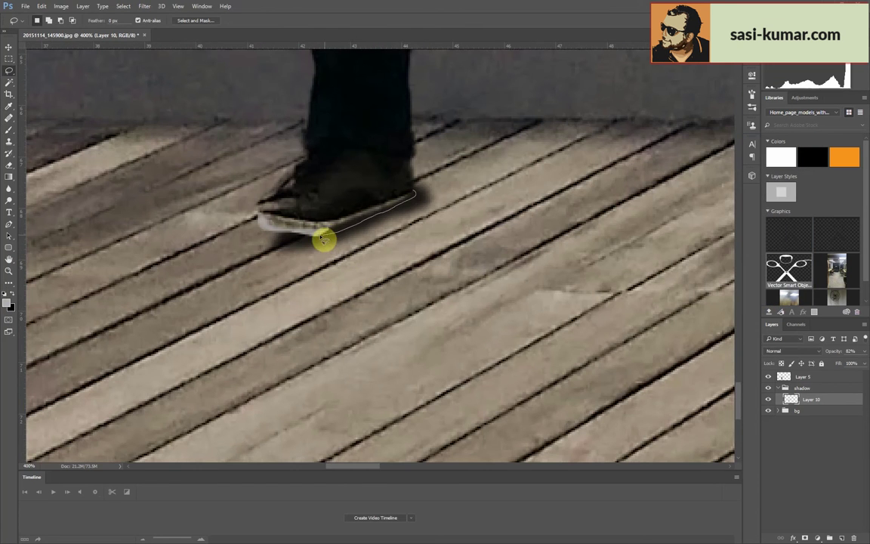
left_click_drag(322, 239, 408, 196)
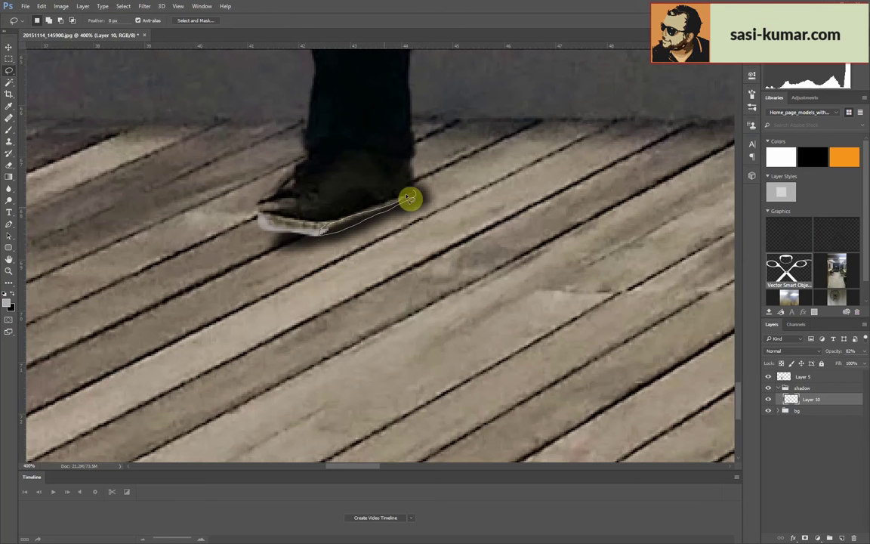
left_click(11, 315)
left_click(275, 197)
left_click(778, 163)
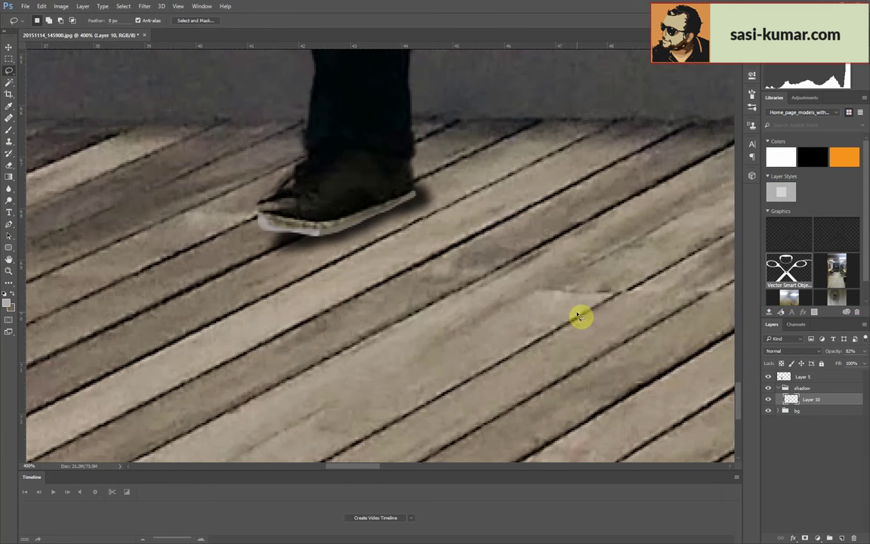
scroll(579, 316, "down", 4)
scroll(580, 316, "down", 2)
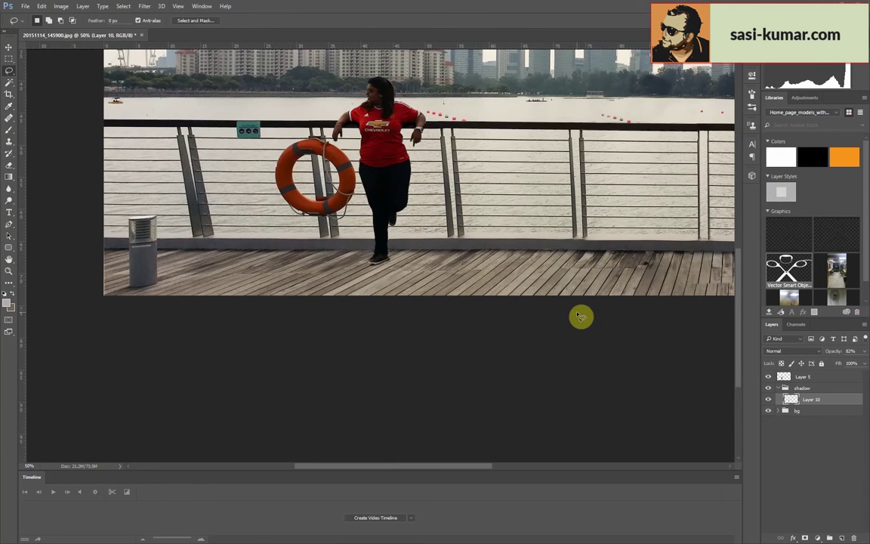
scroll(579, 315, "down", 1)
right_click(783, 398)
- Duplicate the Layer 5 cutout of the woman onto a new layer
key("Escape")
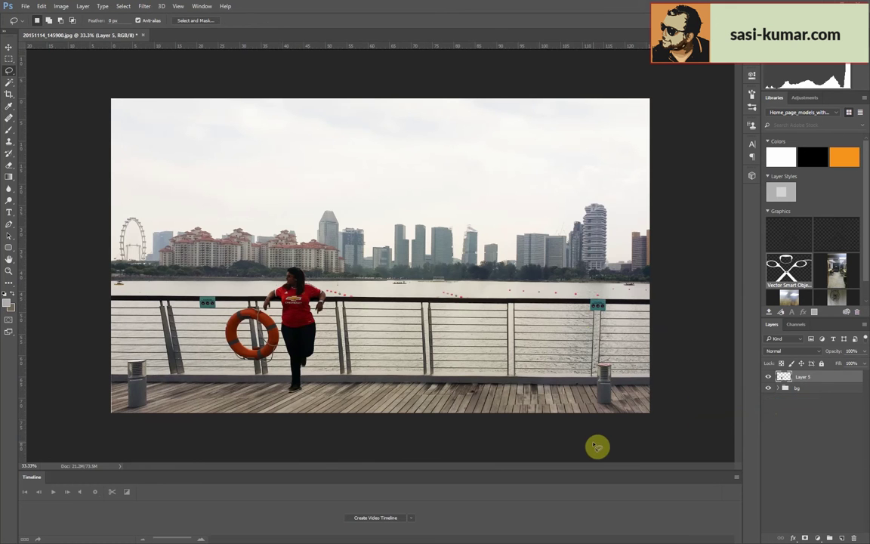
key("ctrl+plus")
key("ctrl+minus")
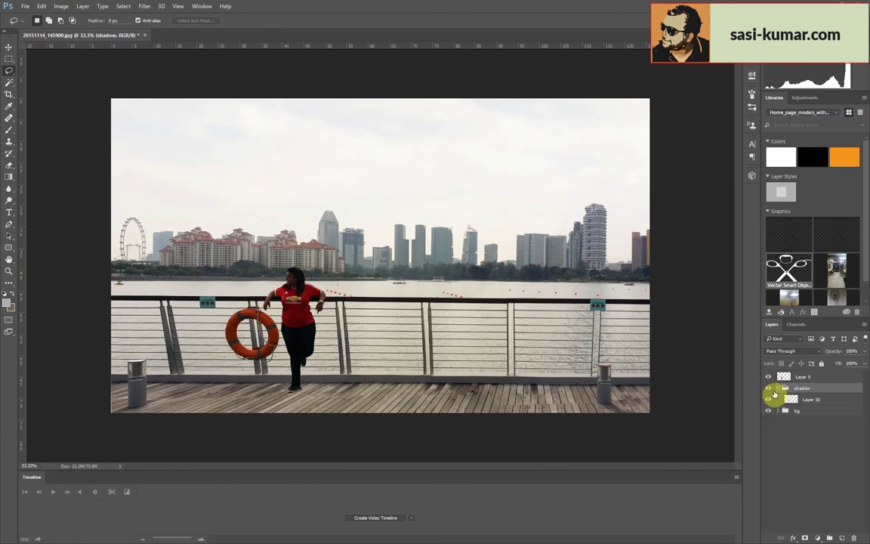
left_click(826, 378)
key("ctrl+j")
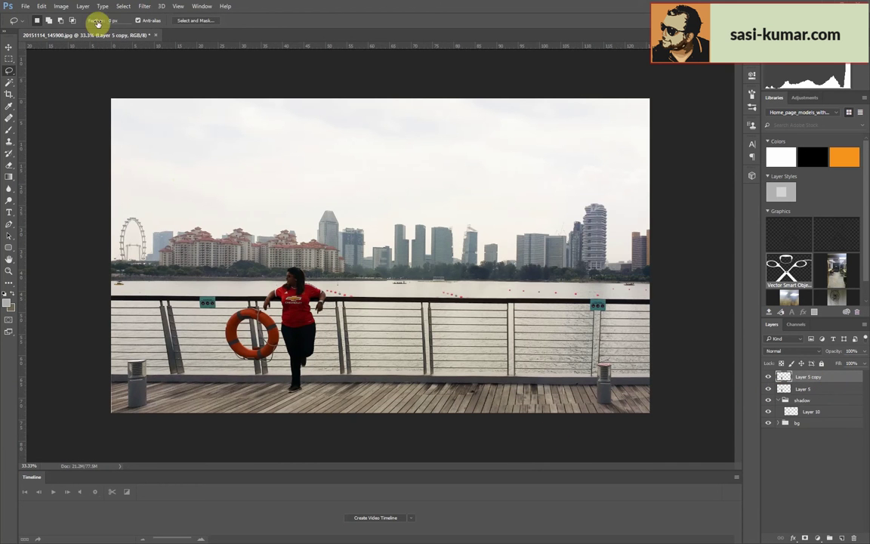
left_click(25, 8)
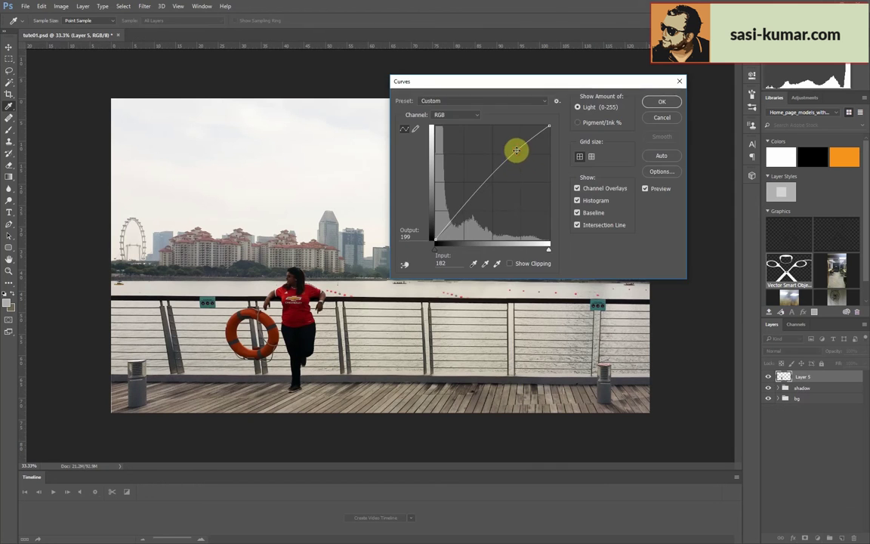
left_click(662, 102)
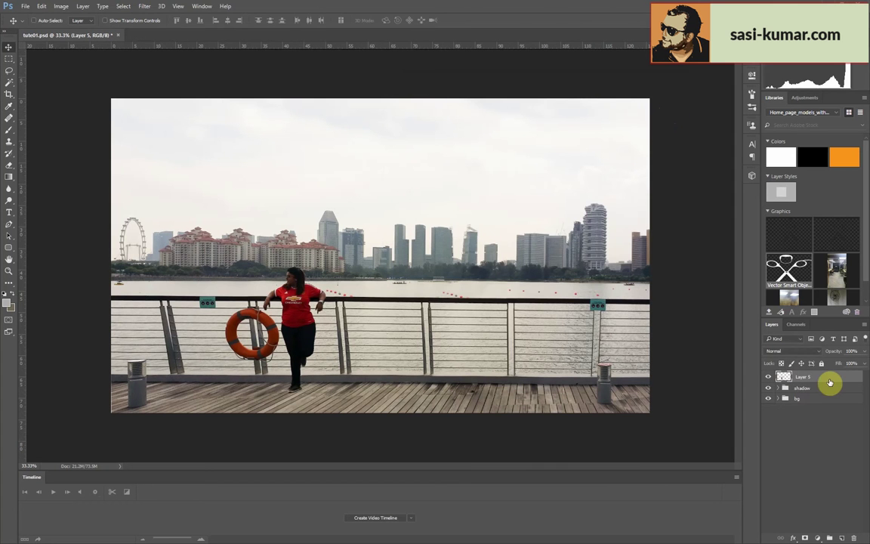
- In Liquify, forward-warp the figure up and right with a 1766 brush and apply
left_click(145, 6)
mouse_move(148, 106)
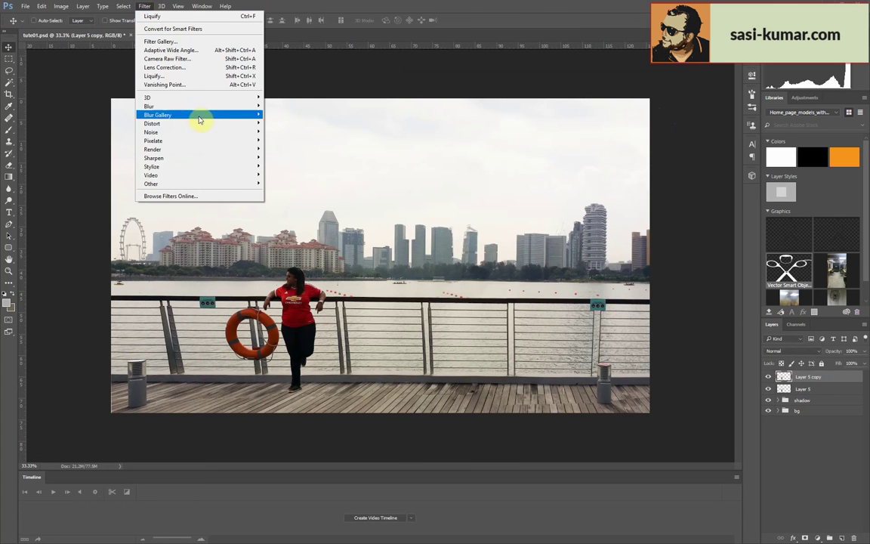
left_click(227, 75)
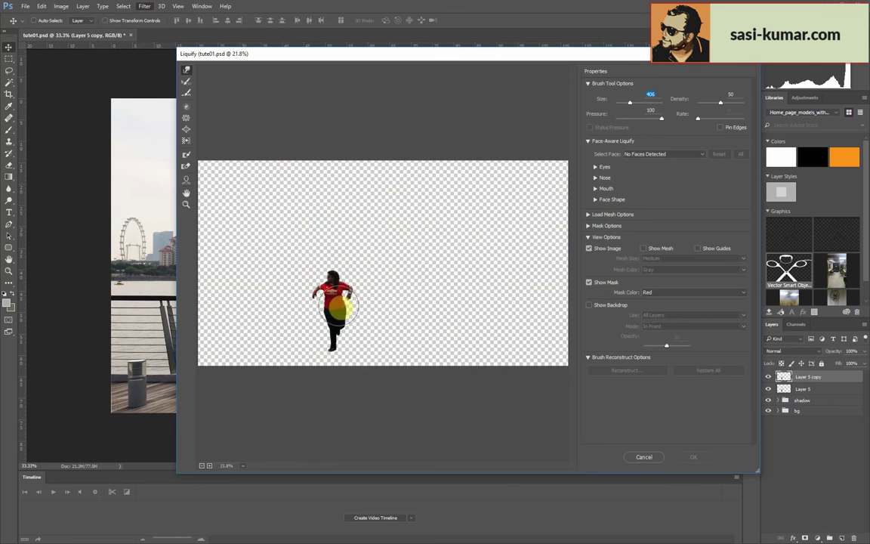
mouse_move(332, 298)
left_mouse_down()
mouse_move(375, 246)
mouse_move(378, 278)
mouse_move(346, 307)
mouse_move(368, 247)
mouse_move(494, 305)
left_mouse_up()
mouse_move(426, 320)
left_mouse_down()
mouse_move(388, 233)
mouse_move(540, 252)
mouse_move(460, 120)
mouse_move(418, 258)
mouse_move(456, 254)
left_mouse_up()
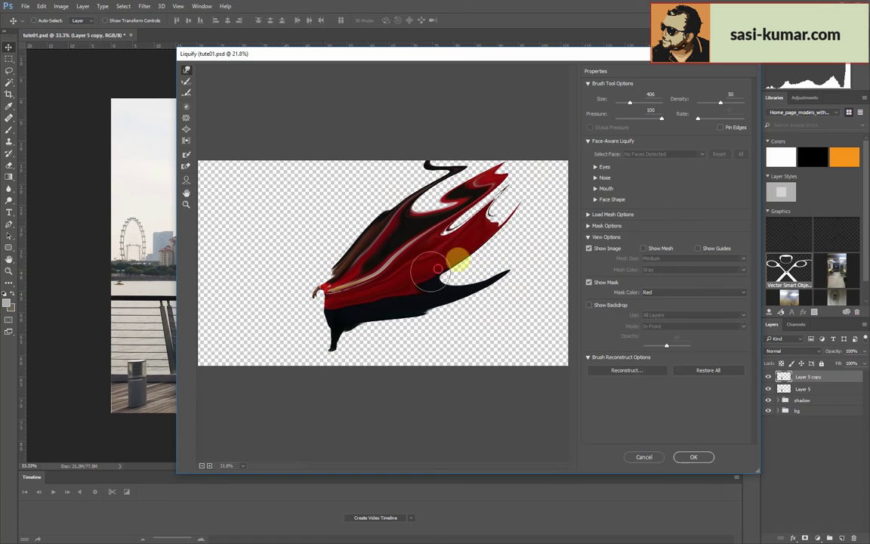
left_click_drag(630, 102, 638, 102)
left_click_drag(433, 219, 592, 227)
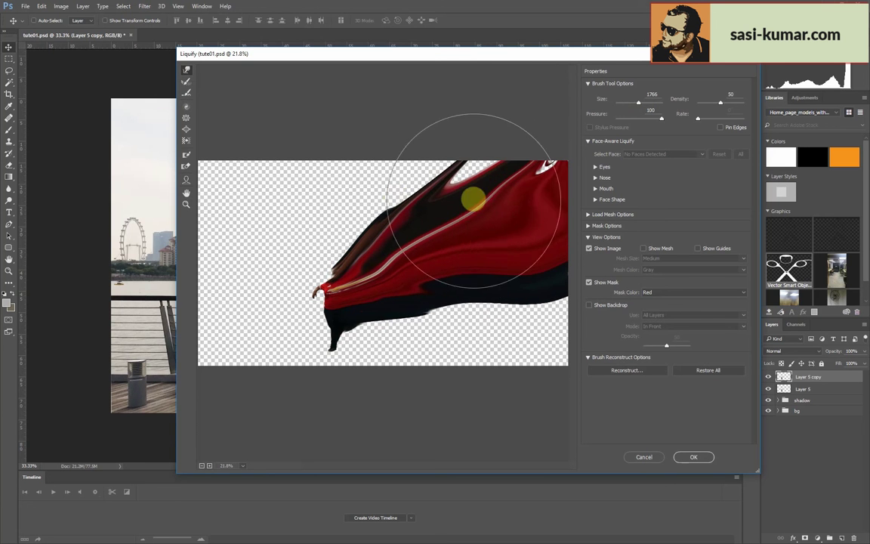
left_click_drag(472, 197, 451, 132)
mouse_move(510, 146)
left_mouse_down()
mouse_move(564, 224)
mouse_move(466, 292)
mouse_move(418, 204)
left_mouse_up()
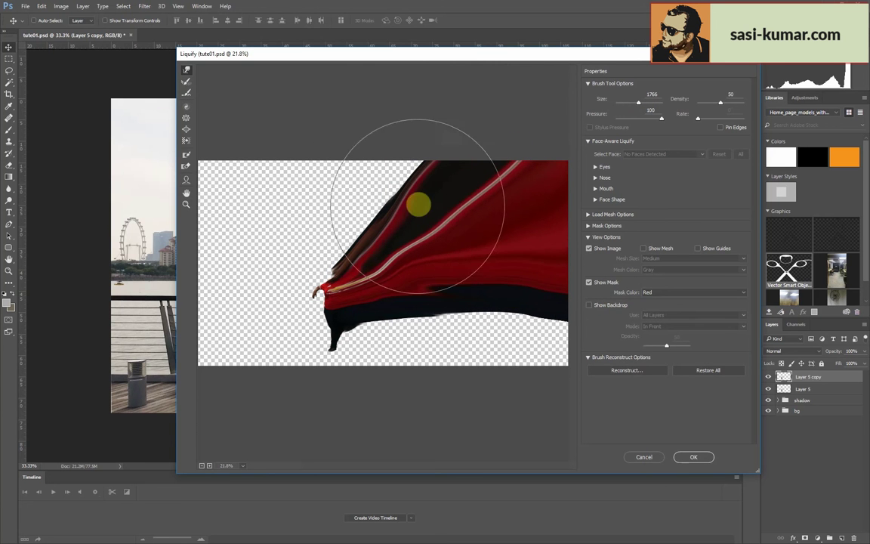
left_click(694, 457)
key("ctrl+minus")
key("ctrl+shift+alt+n")
- Delete the empty layer, duplicate Layer 5, and give the copy a black mask for painting white
key("Delete")
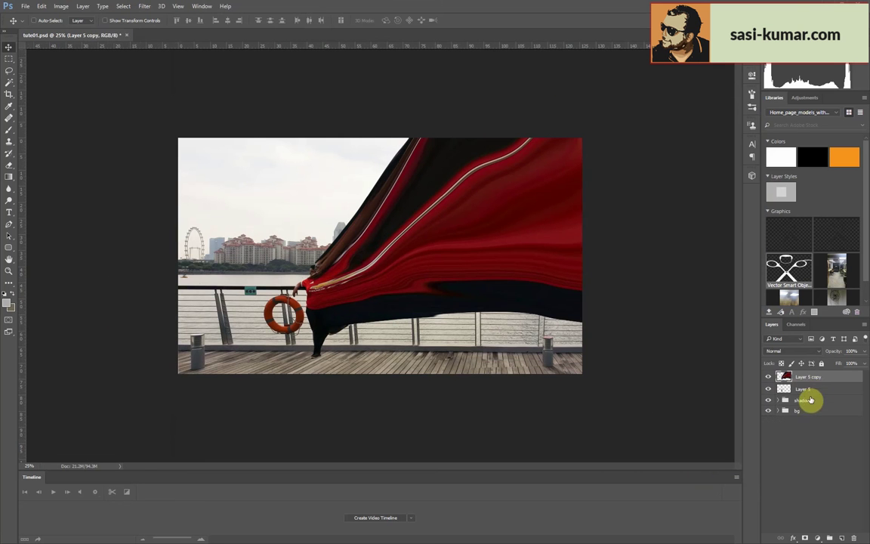
key("ctrl+j")
left_click(806, 538)
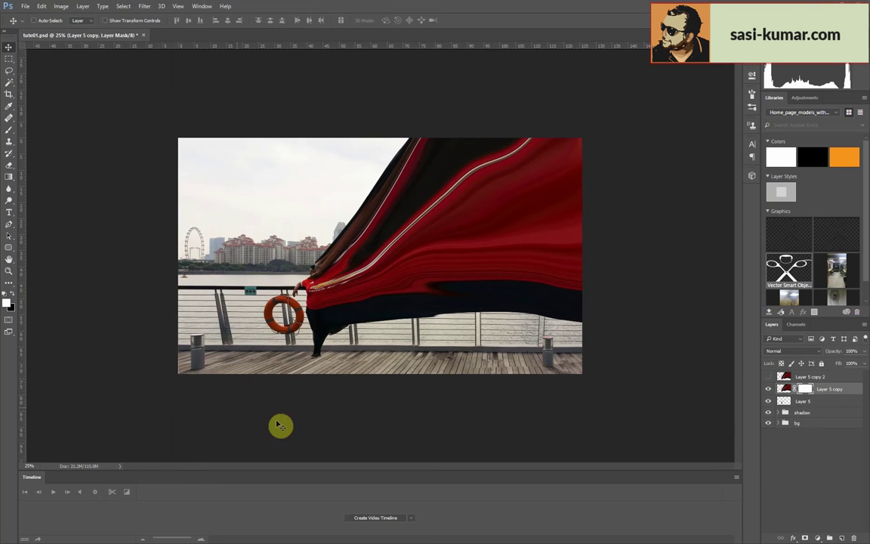
key("ctrl+i")
key("ctrl+plus")
key("b")
- Stamp the 2500 px sketch brush into the mask to reveal a red ribbon flowing right
right_click(428, 149)
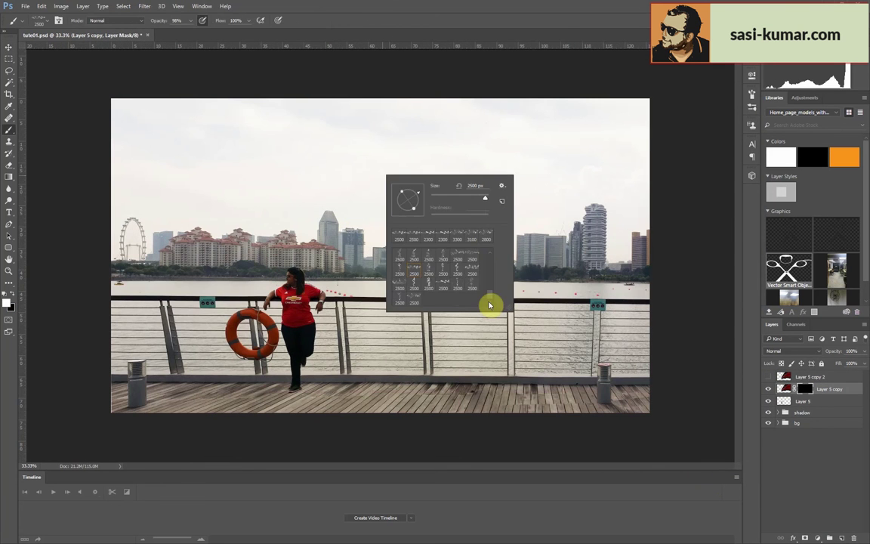
scroll(491, 280, "down", 5)
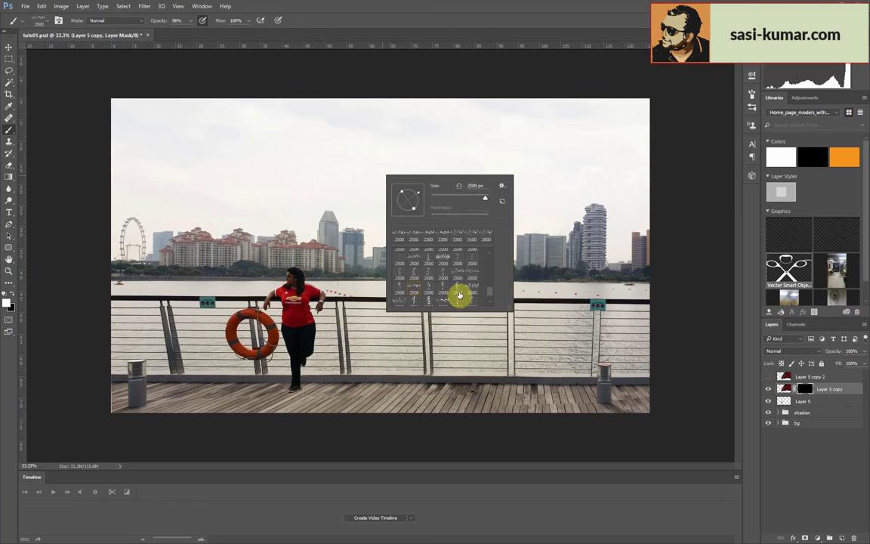
double_click(460, 295)
right_click(485, 210)
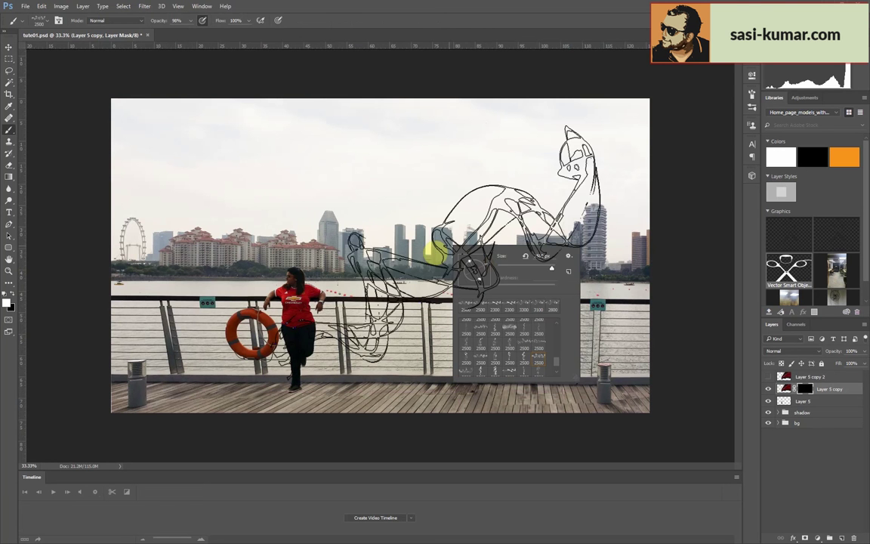
left_click(451, 227)
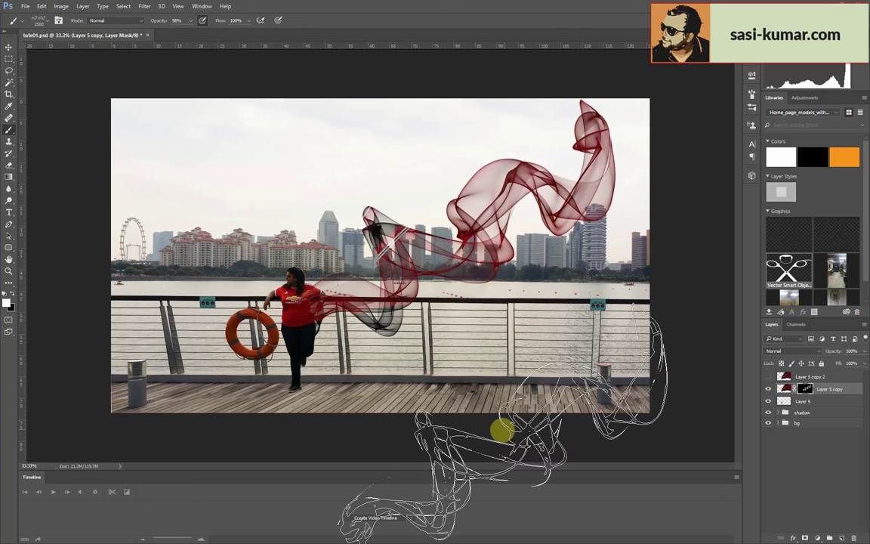
- Stamp other ribbon-shaped brush tips to reveal ribbons left of centre and sweeping right
right_click(318, 187)
left_click(371, 283)
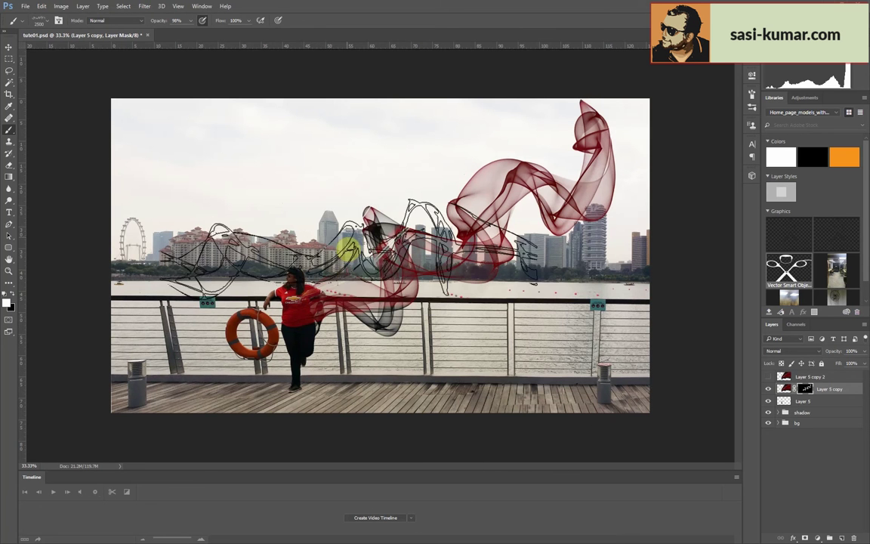
left_click(350, 242)
right_click(444, 293)
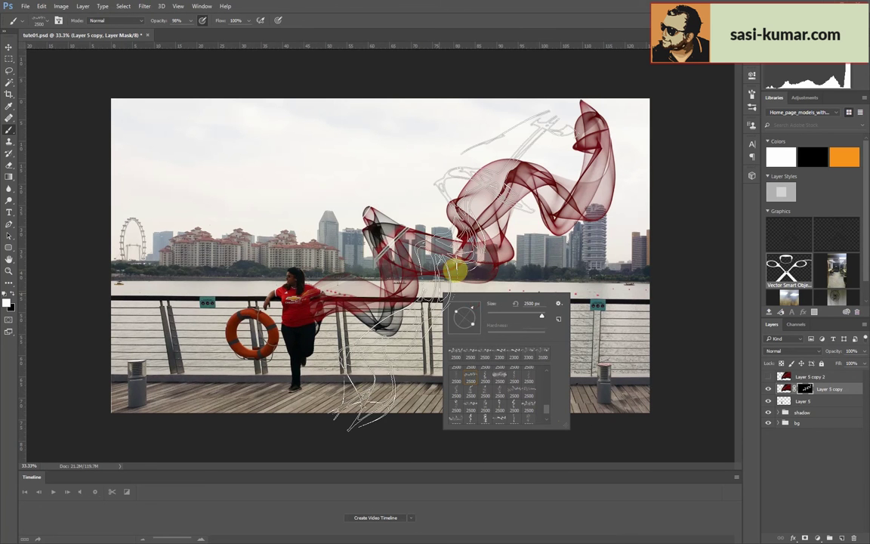
left_click(472, 277)
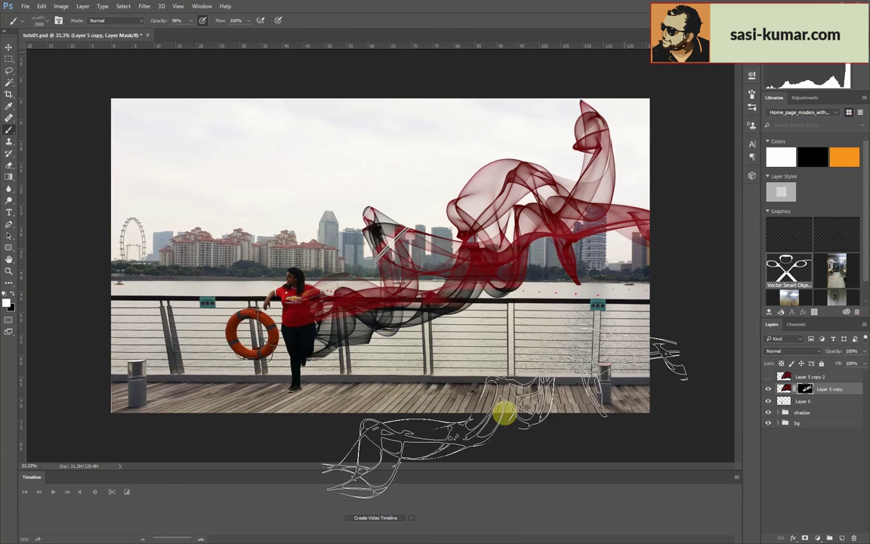
right_click(457, 197)
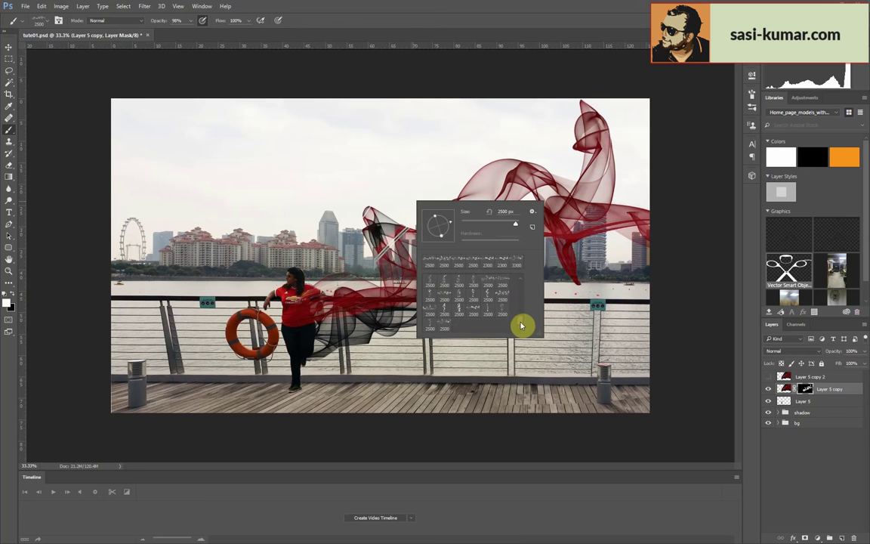
scroll(520, 323, "down", 3)
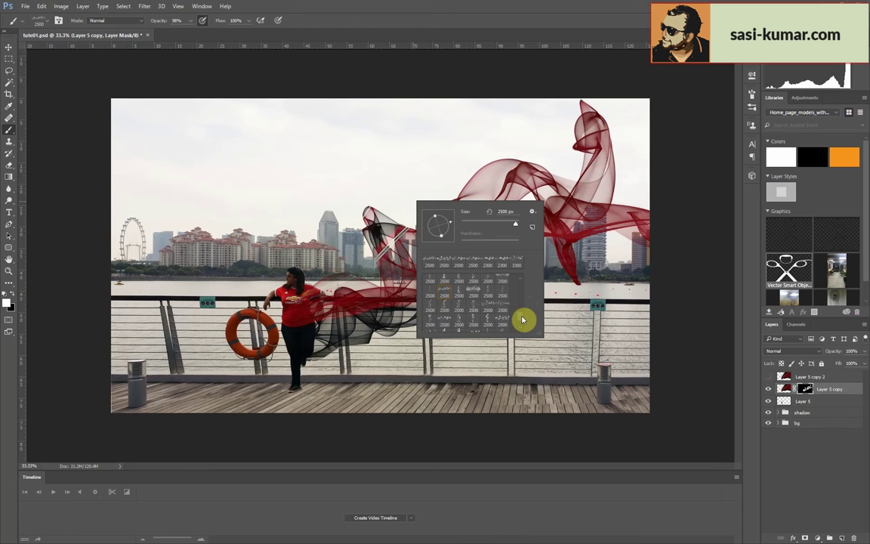
- Reveal smoke near the photo centre with a large sketch-shaped smoke brush
double_click(430, 305)
right_click(344, 242)
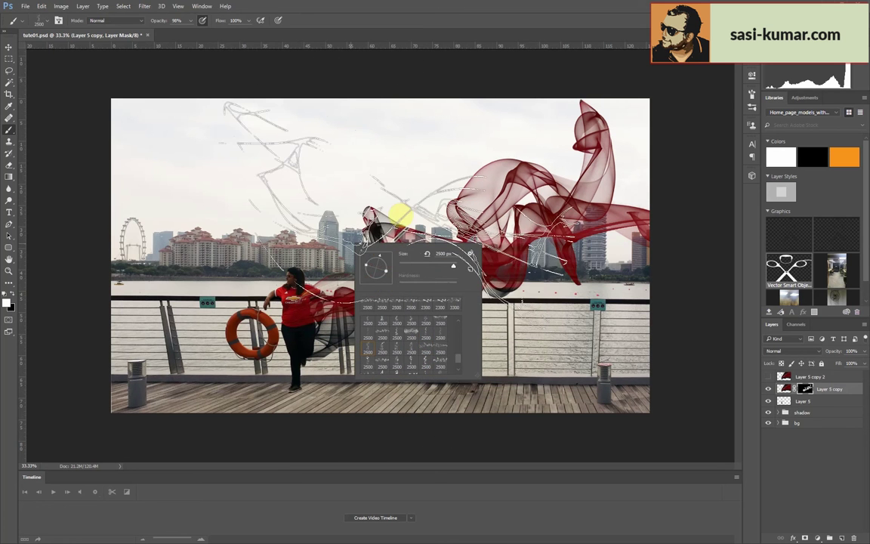
left_click(336, 219)
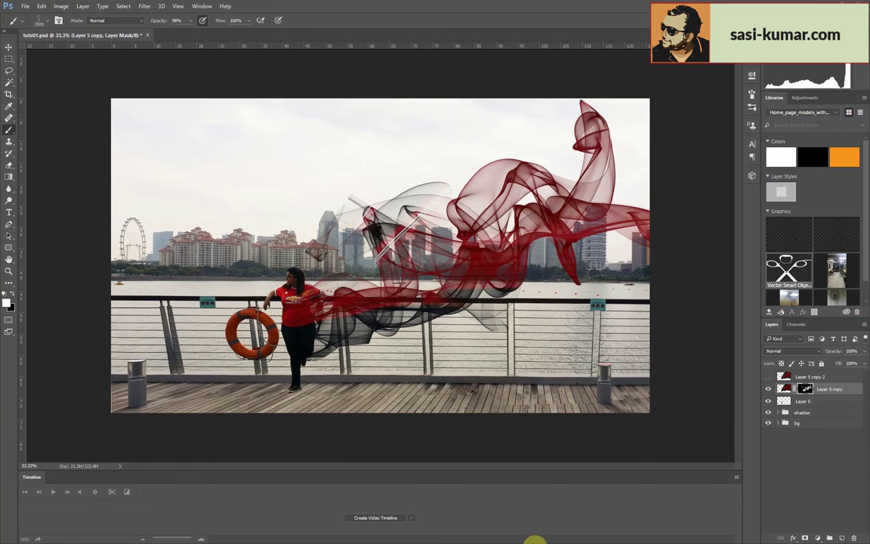
right_click(665, 381)
double_click(642, 395)
- Stamp other smoke brushes to reveal a big burst over the upper middle and red smoke upper right
right_click(559, 361)
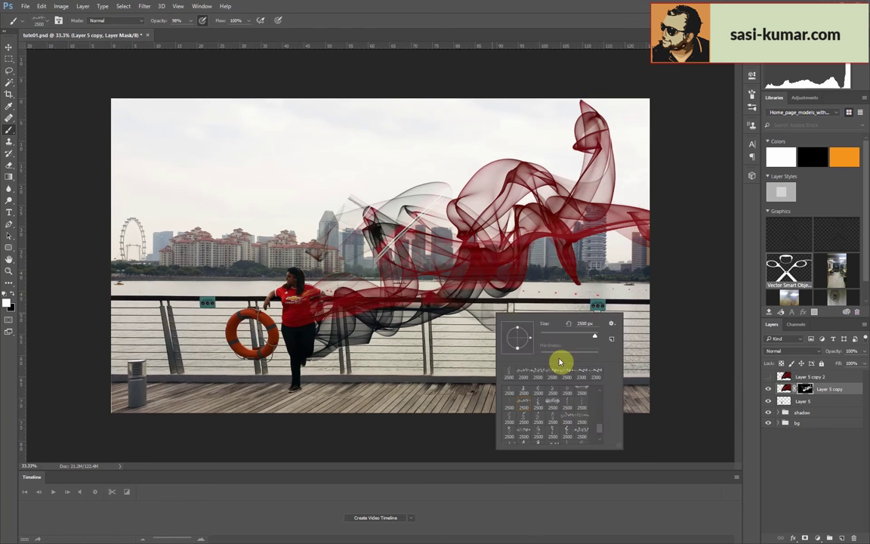
double_click(541, 405)
right_click(424, 283)
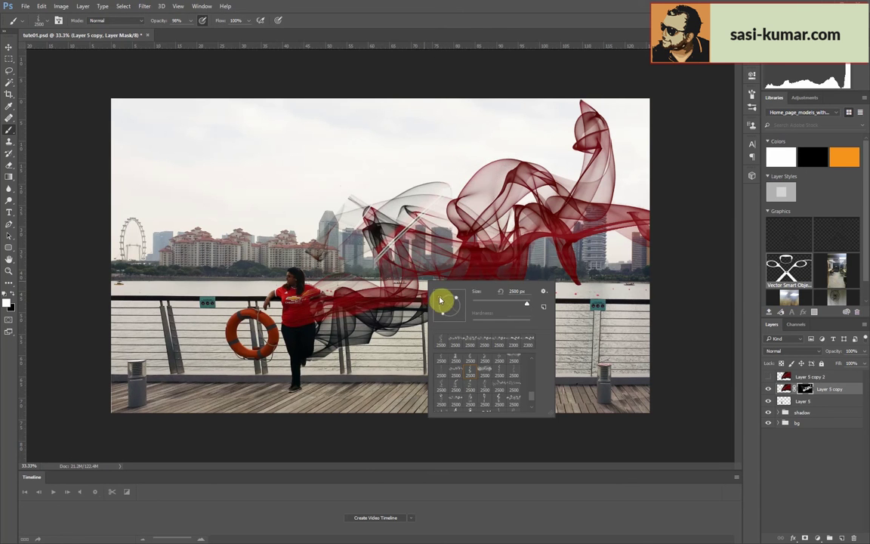
left_click(453, 197)
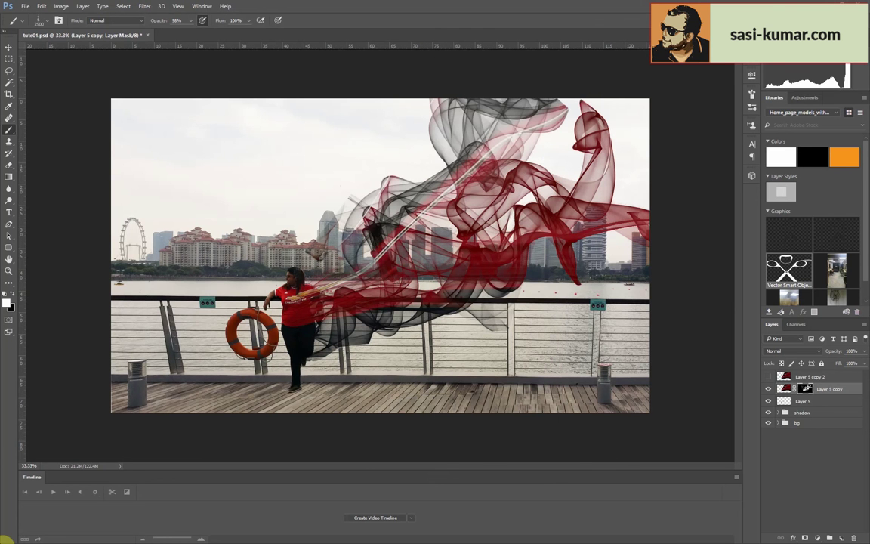
right_click(483, 227)
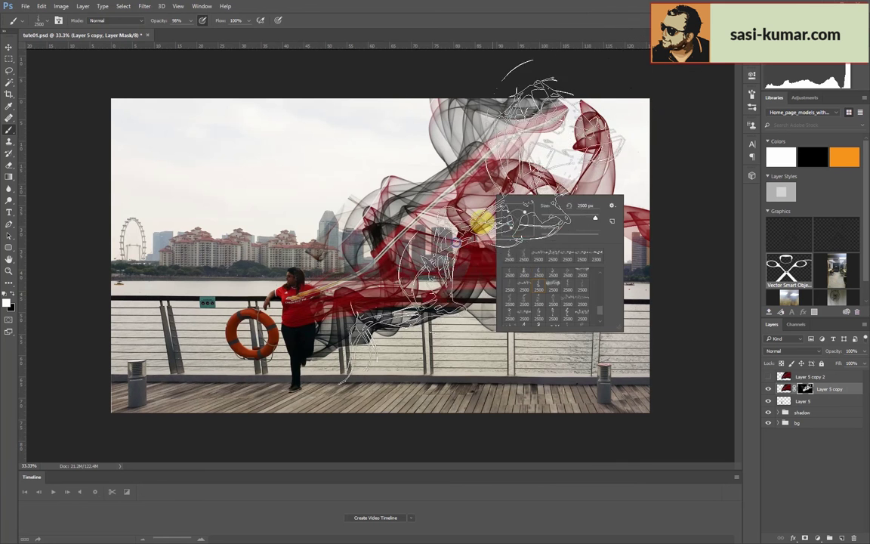
right_click(449, 276)
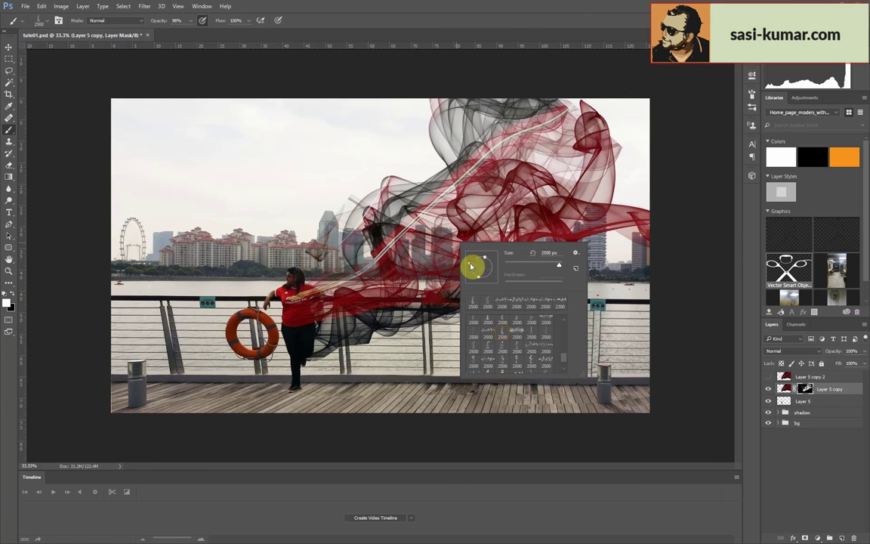
left_click(557, 170)
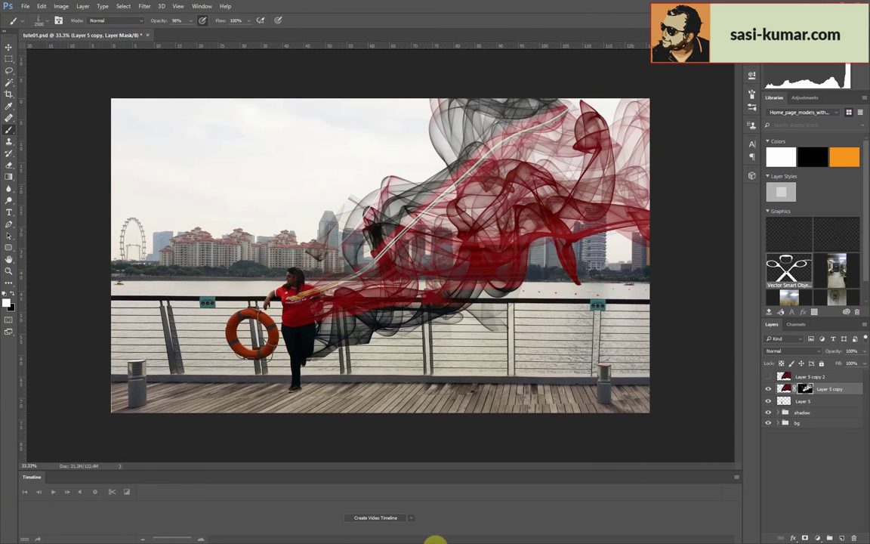
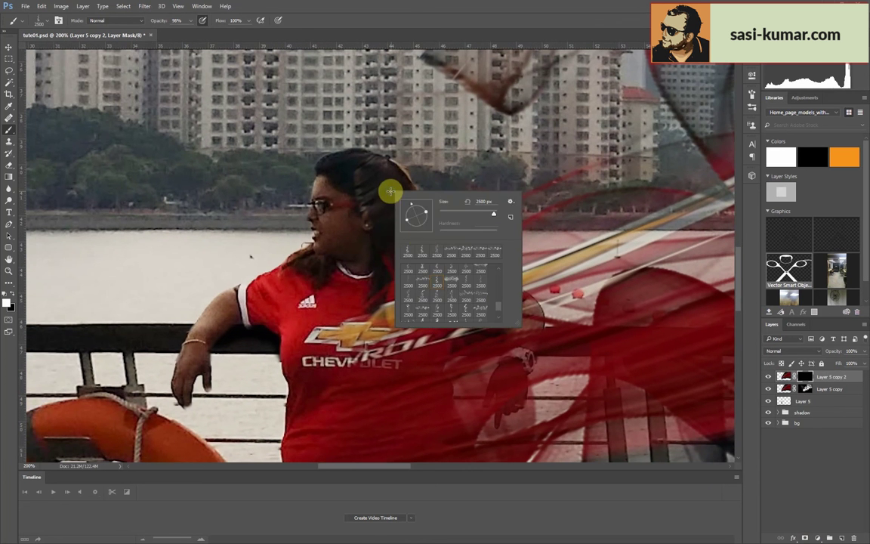
- Stamp sketch-brush hair strands trailing from the woman's head on Layer 5 copy 2's mask
double_click(440, 281)
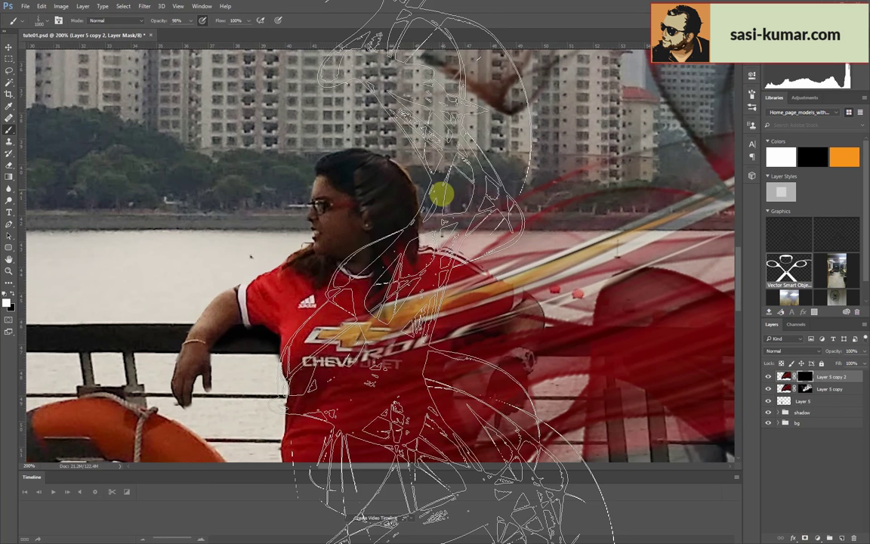
right_click(430, 219)
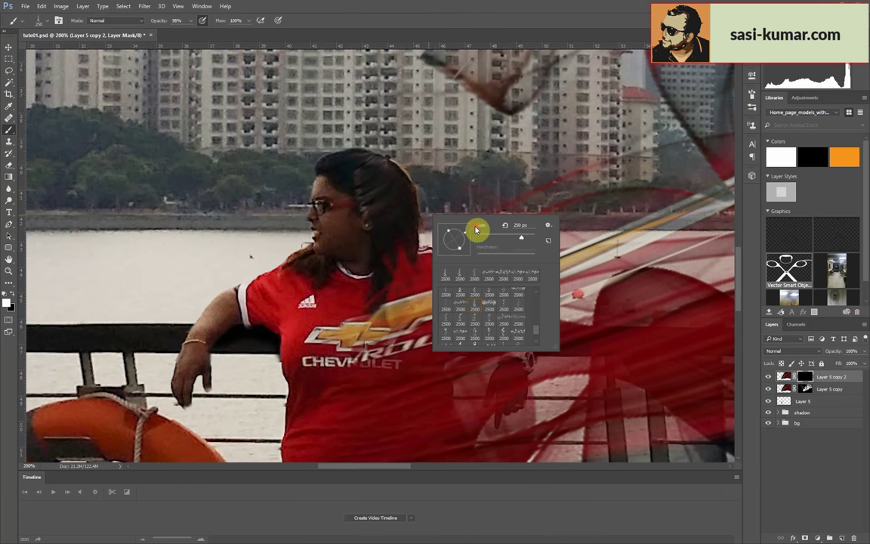
left_click(442, 167)
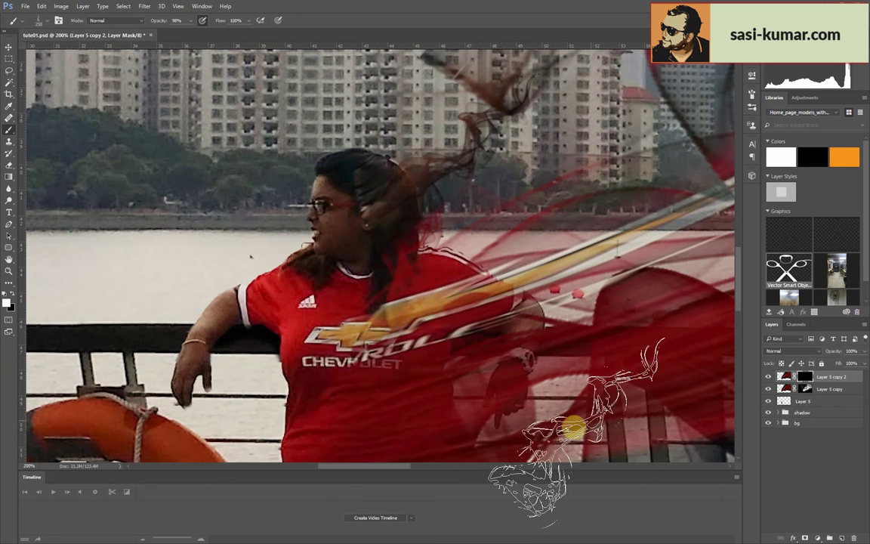
right_click(453, 144)
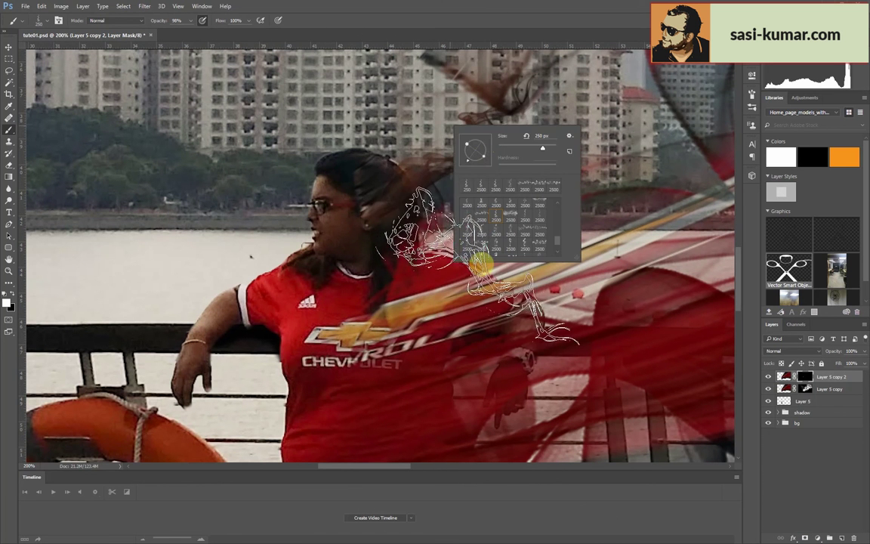
left_click(479, 260)
right_click(491, 213)
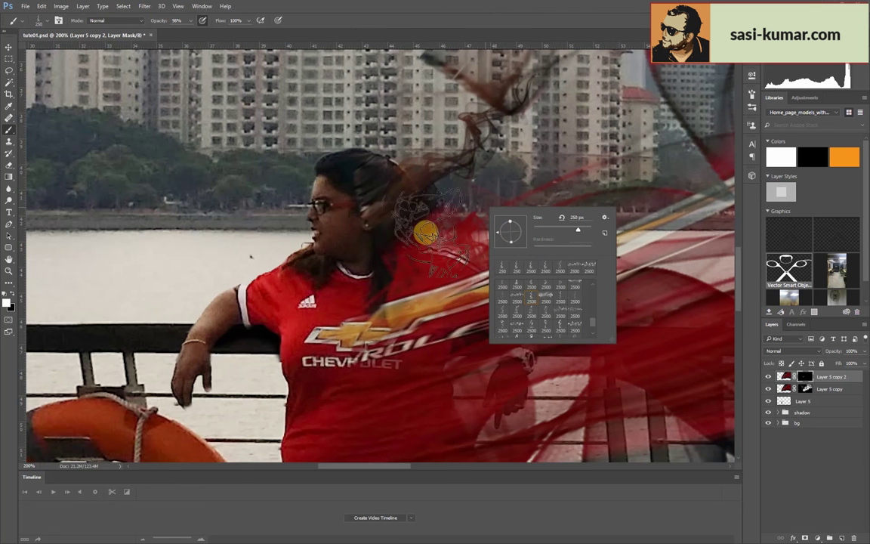
- Zoom out to check the whole scene, then reduce the smoke brush size
key("ctrl+minus")
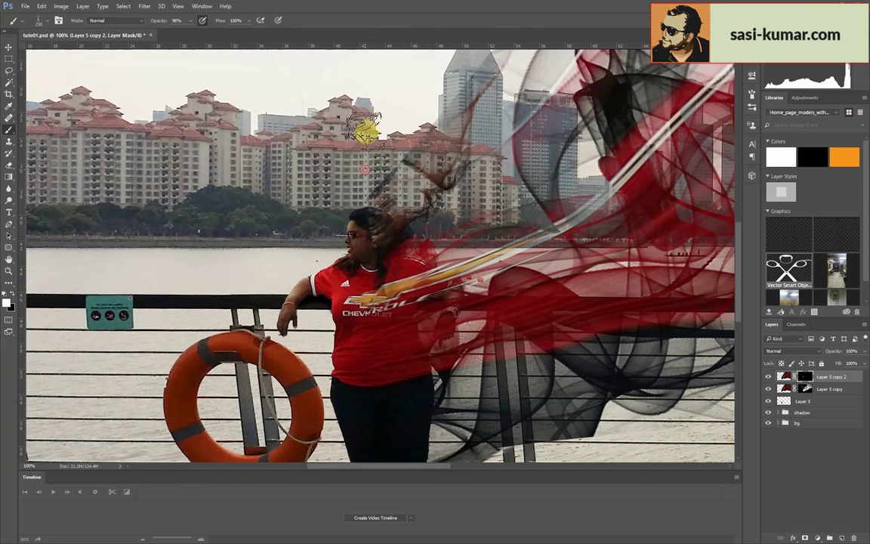
key("ctrl+minus")
key("ctrl+plus")
right_click(569, 439)
key("Escape")
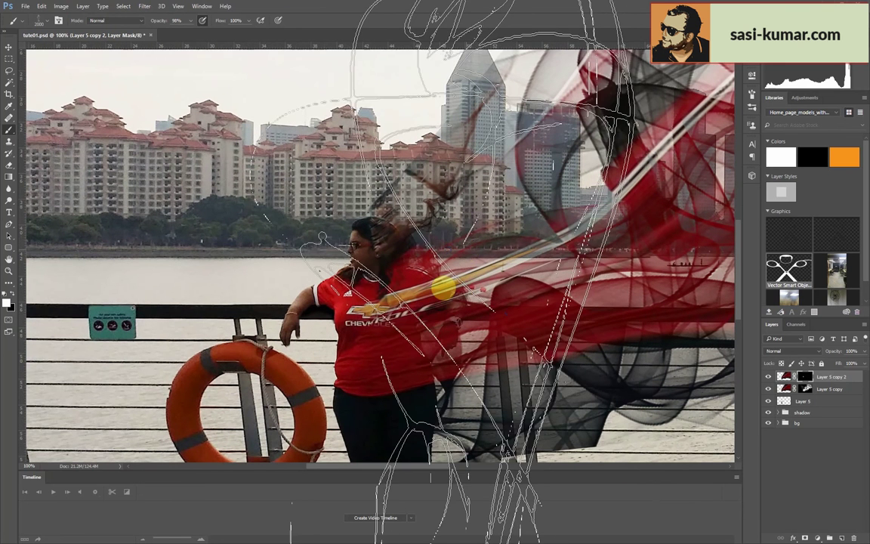
right_click(446, 257)
mouse_move(548, 272)
left_mouse_down()
mouse_move(526, 275)
mouse_move(551, 273)
mouse_move(538, 273)
left_mouse_up()
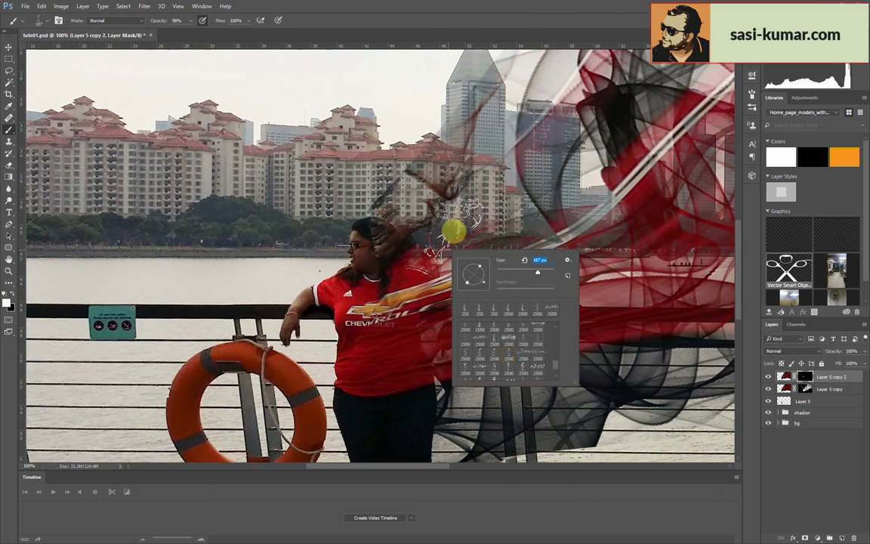
- Stamp red smoke beside the woman's head and above her shoulder
left_click(457, 227)
key("Return")
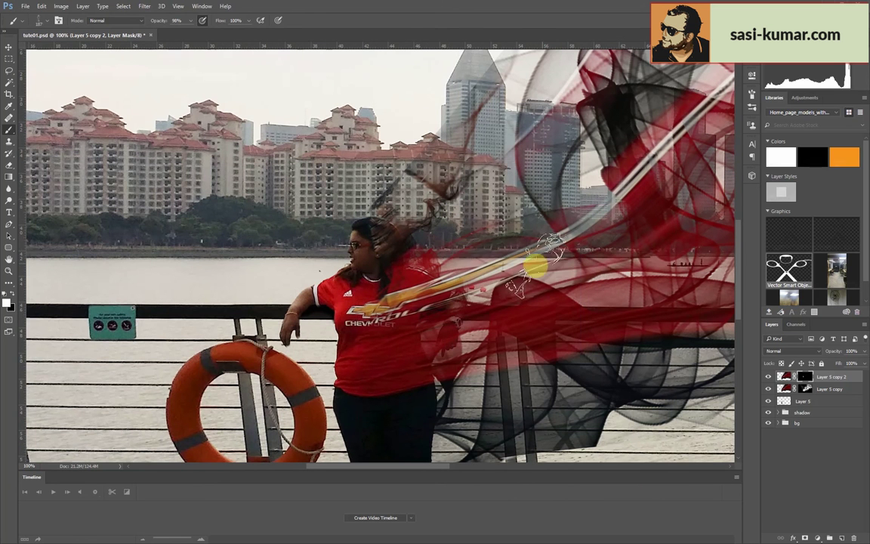
left_click(478, 225)
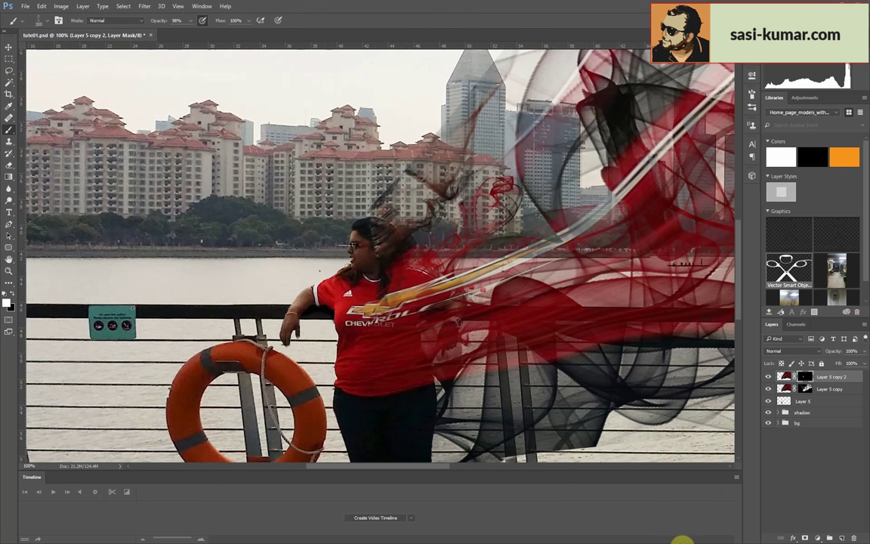
left_click(496, 270)
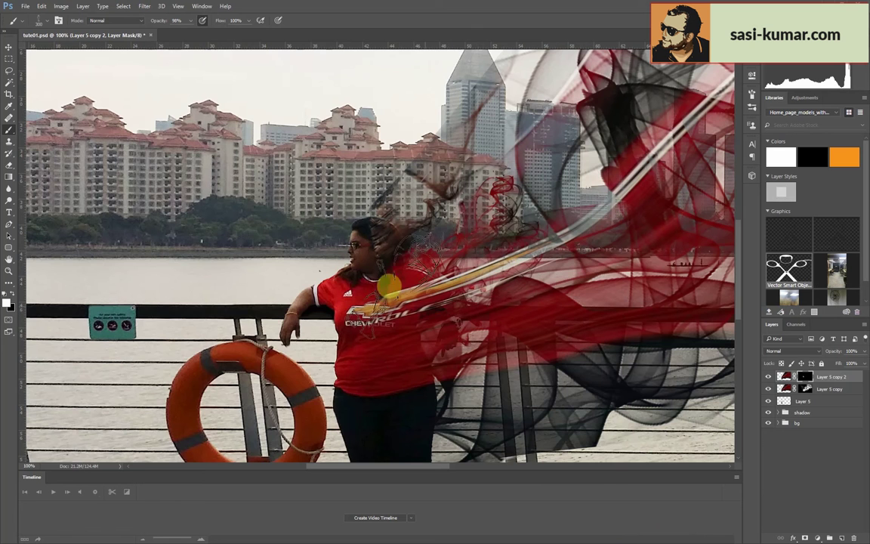
left_click(804, 389)
key("ctrl+plus")
key("ctrl+plus")
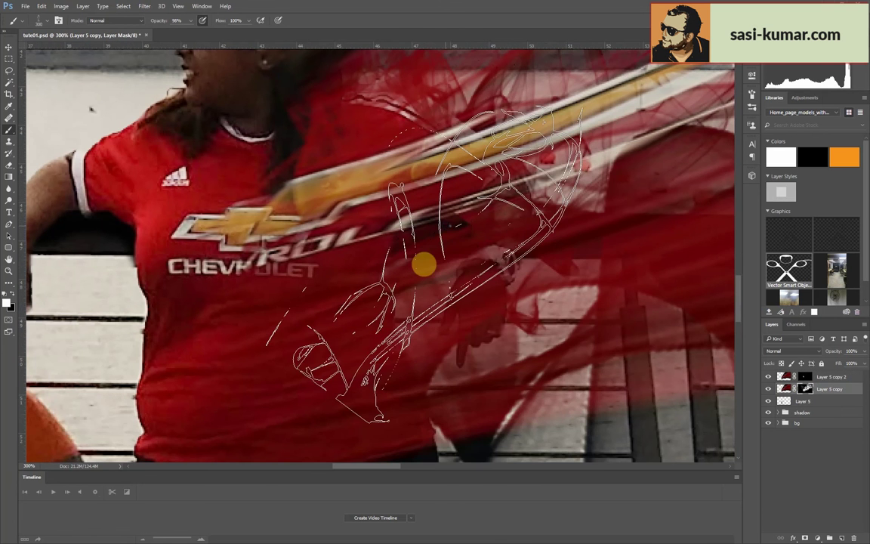
- With a small brush on Layer 5 copy's mask, clear red smoke off the hand and watch, keeping it left of the hand
right_click(453, 228)
double_click(519, 337)
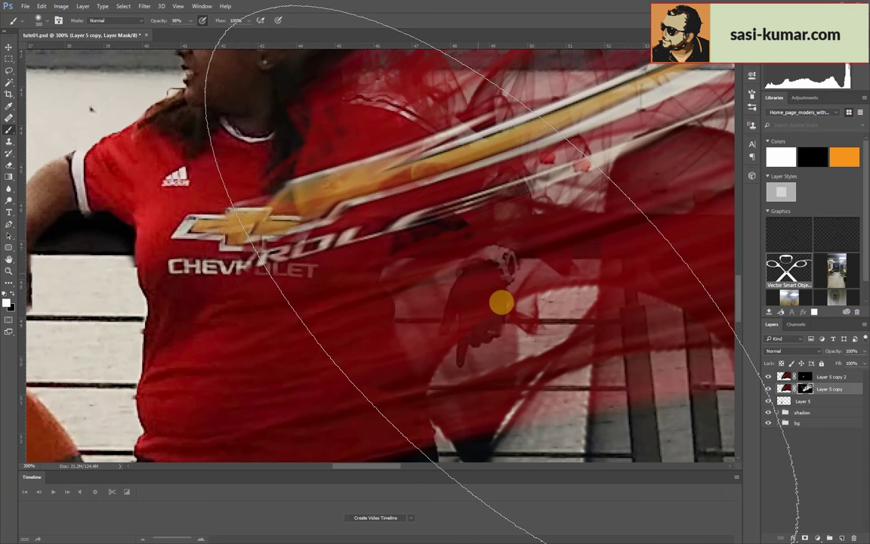
key("bracketleft")
key("bracketleft")
key("bracketleft")
key("bracketleft")
key("bracketleft")
key("bracketleft")
mouse_move(484, 292)
left_mouse_down()
mouse_move(482, 307)
mouse_move(453, 287)
mouse_move(472, 333)
mouse_move(518, 218)
mouse_move(394, 132)
mouse_move(495, 264)
mouse_move(467, 350)
left_mouse_up()
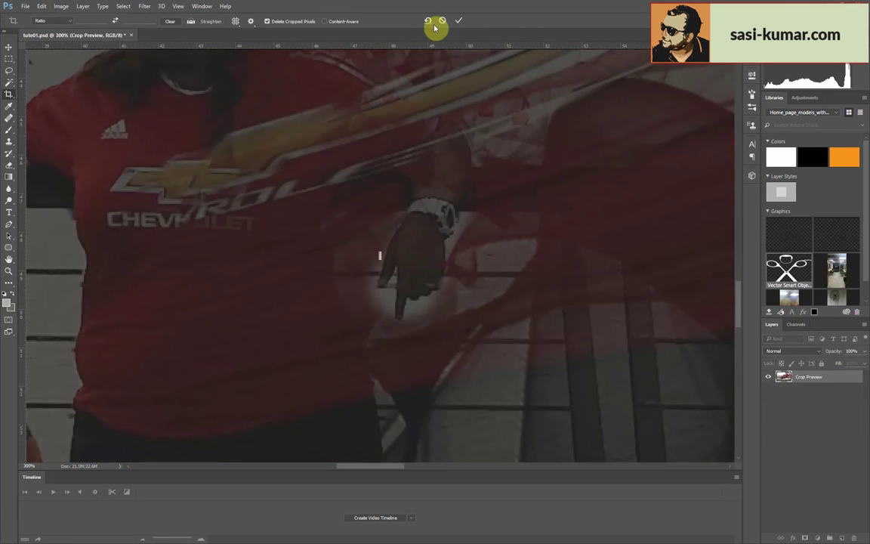
key("ctrl+2")
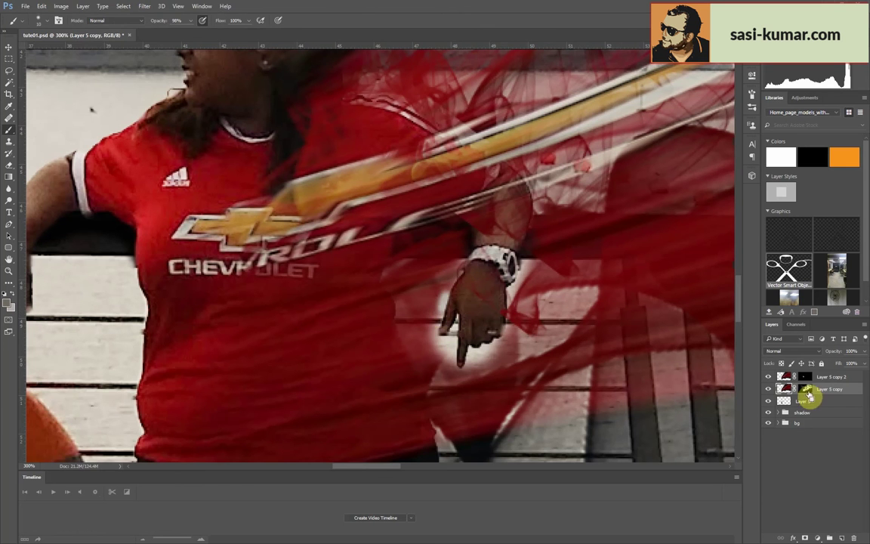
left_click(805, 388)
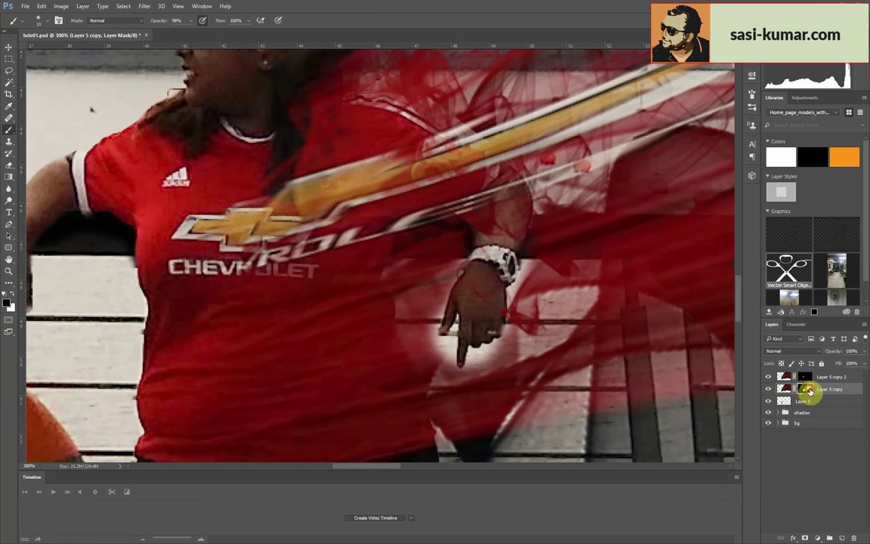
mouse_move(446, 367)
left_mouse_down()
mouse_move(447, 287)
mouse_move(405, 285)
mouse_move(433, 372)
left_mouse_up()
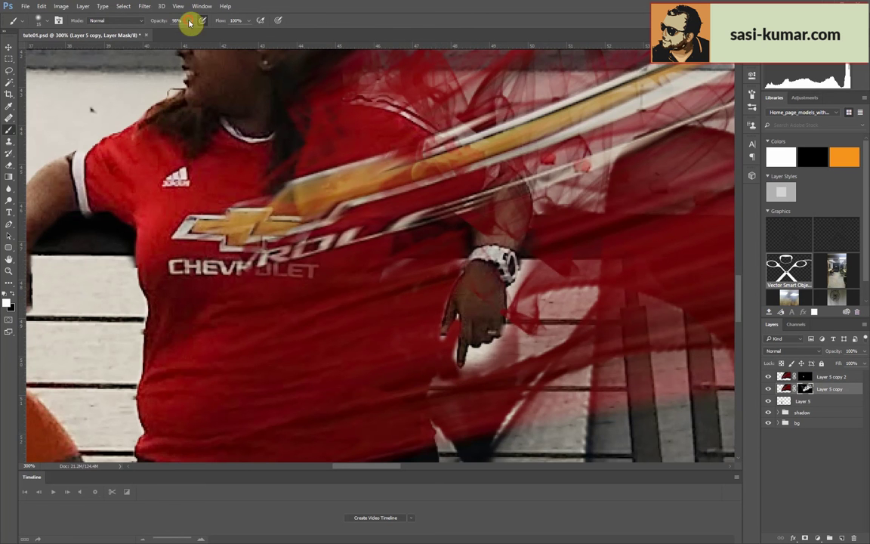
- Set brush opacity to 51% and choose a large smoke brush for Layer 5 copy 2
key("5")
key("1")
key("ctrl+0")
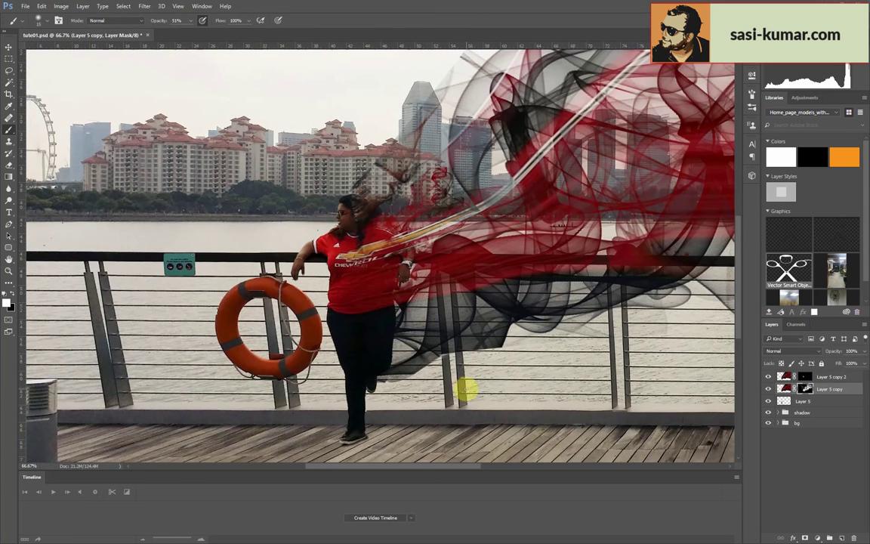
key("alt+bracketright")
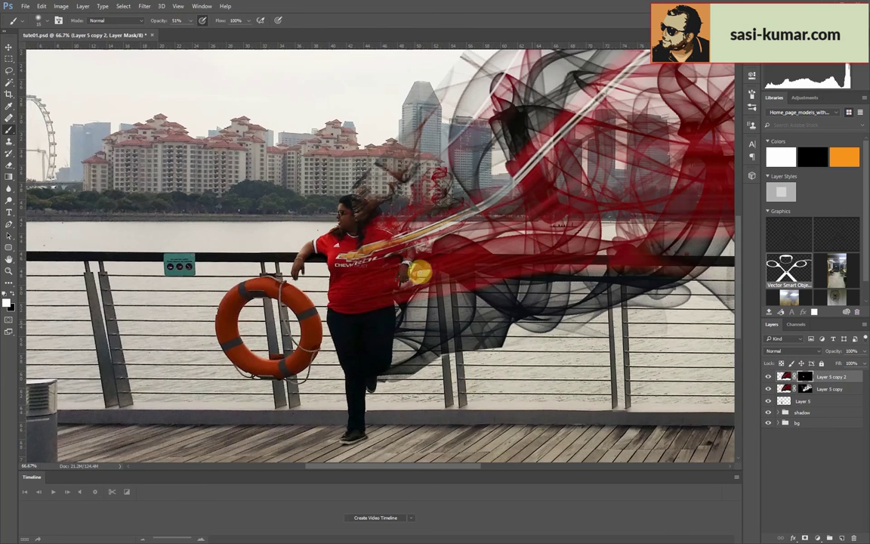
right_click(278, 233)
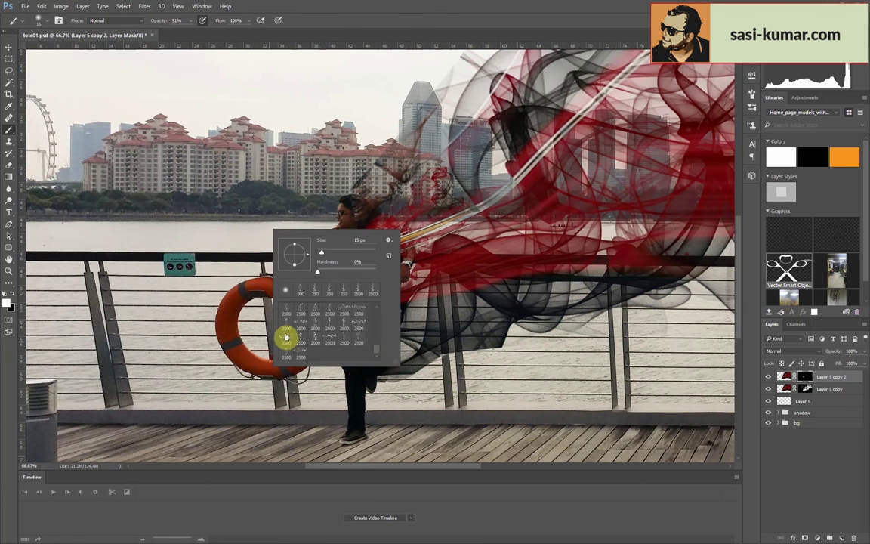
left_click(286, 336)
left_click(376, 240)
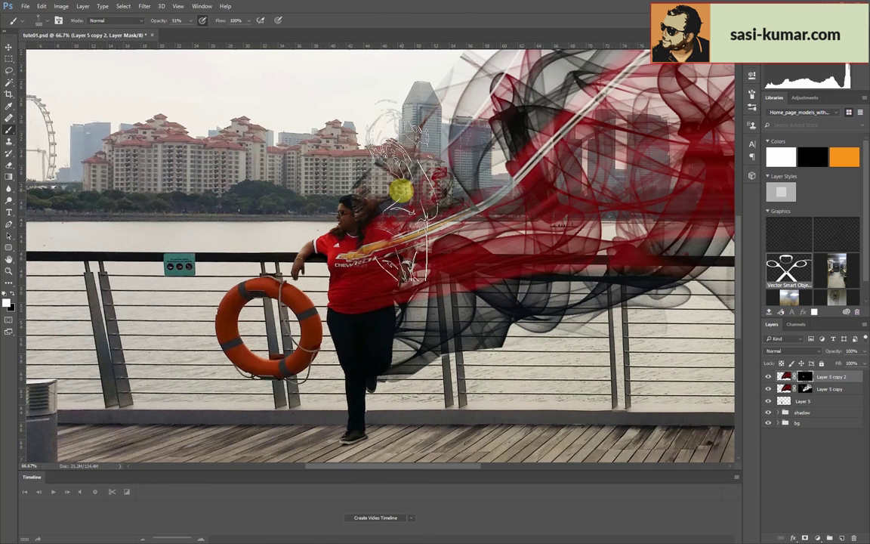
scroll(375, 240, "up", 3)
right_click(396, 204)
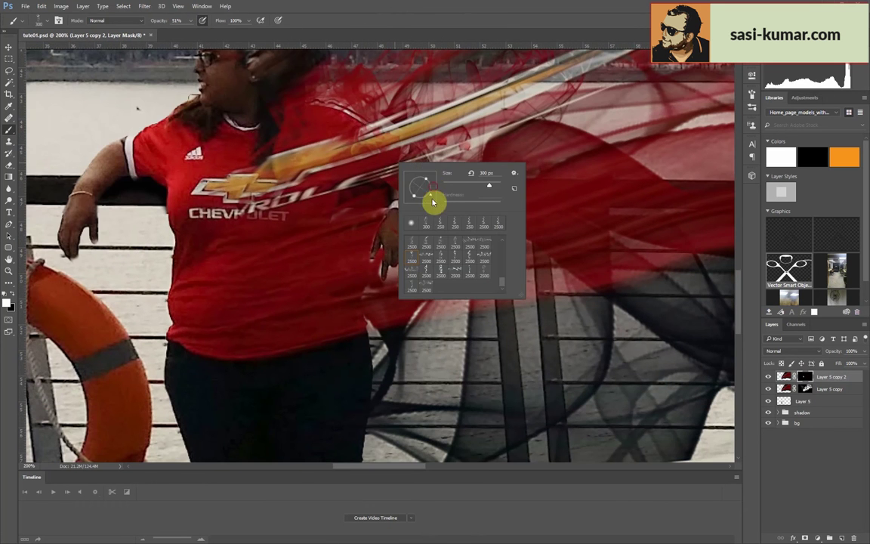
key("Return")
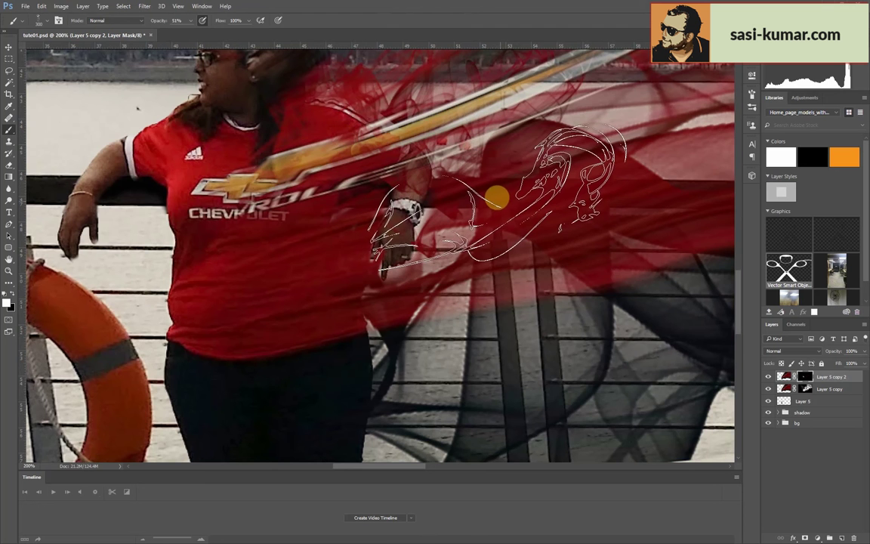
key("ctrl+0")
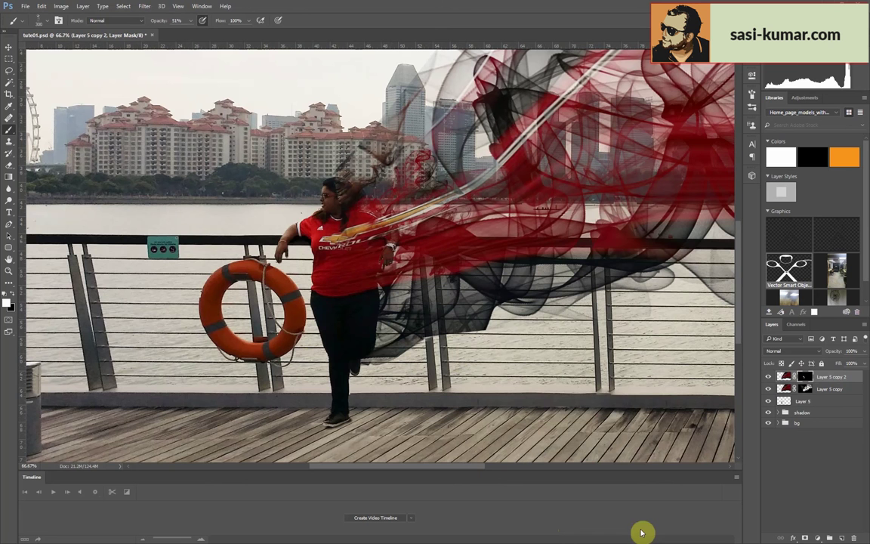
- Clear the smoke over the woman's head and hair on Layer 5 copy's mask
left_click(790, 389)
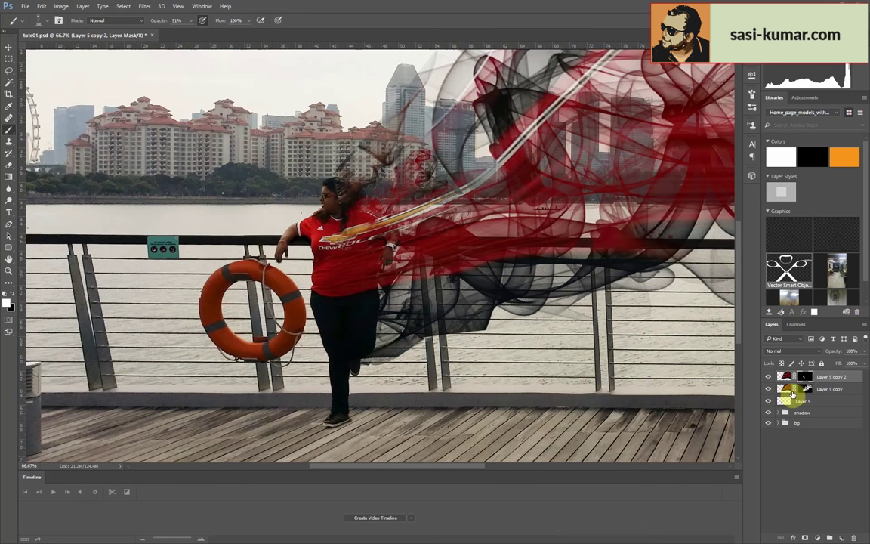
key("ctrl+plus")
key("ctrl+plus")
mouse_move(487, 345)
left_mouse_down()
mouse_move(332, 291)
mouse_move(369, 310)
left_mouse_up()
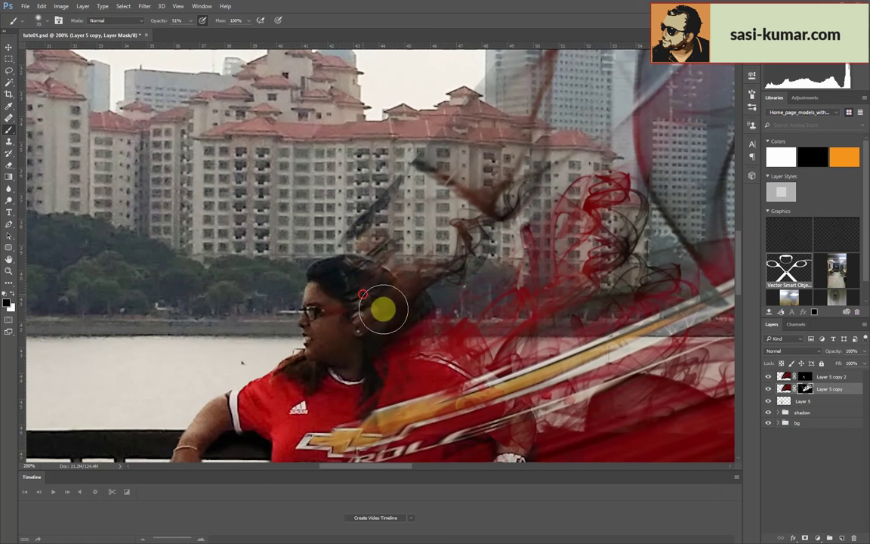
key("alt+bracketright")
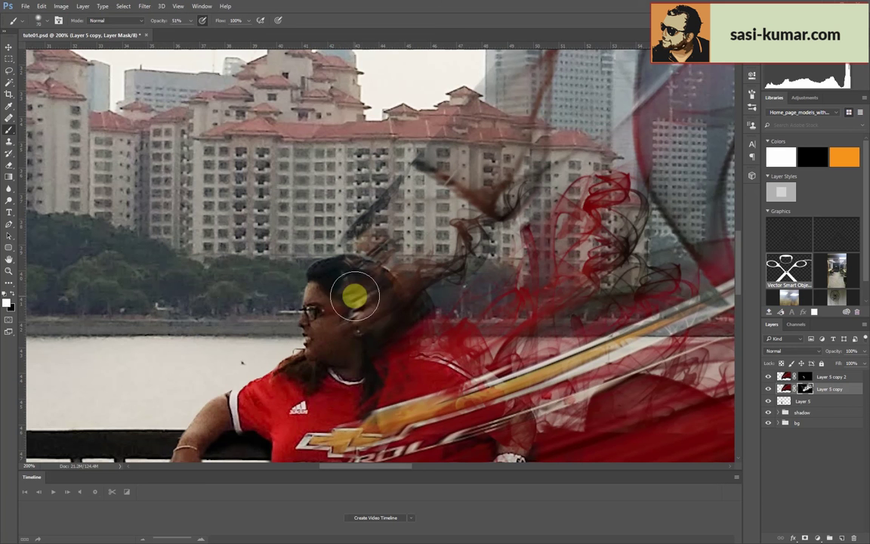
key("ctrl+minus")
key("ctrl+minus")
key("ctrl+minus")
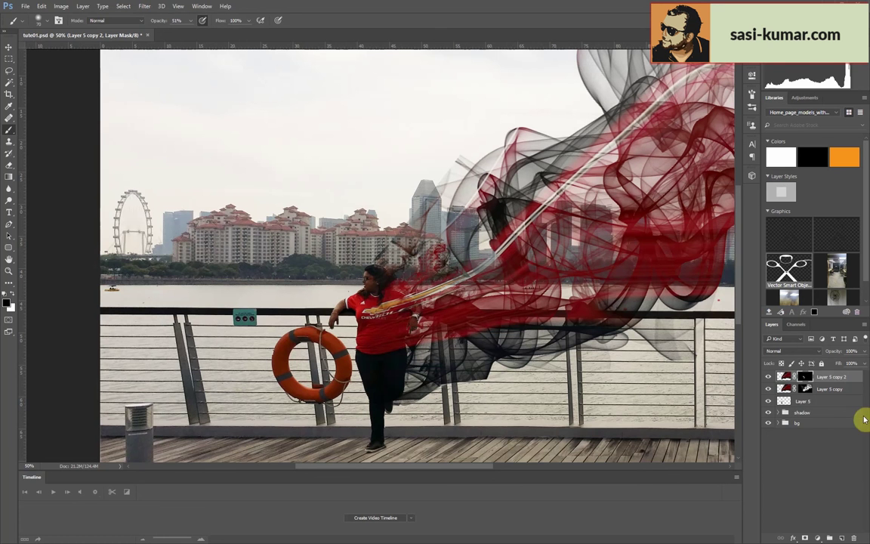
- Duplicate the smoke layer, add a mask, and smoke-brush it over the woman's torso
left_click(785, 401)
key("ctrl+j")
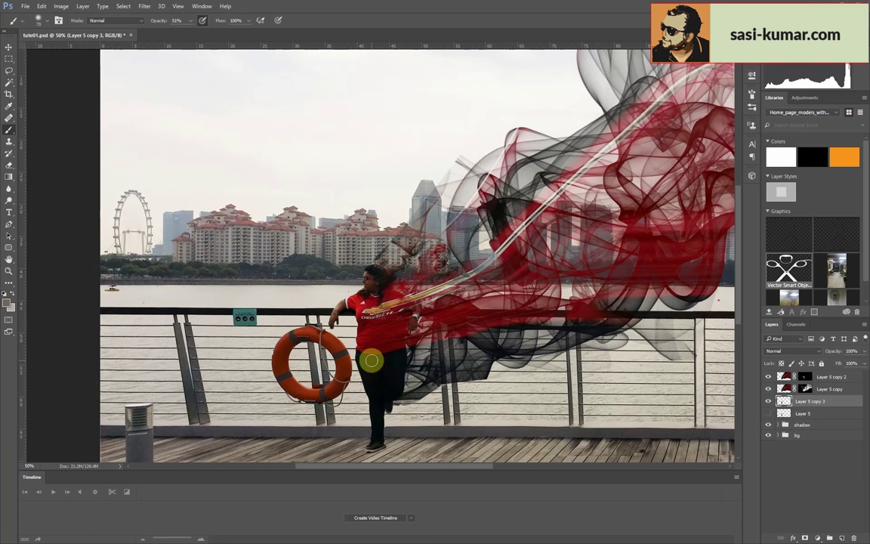
left_click(805, 538)
key("ctrl+plus")
right_click(380, 276)
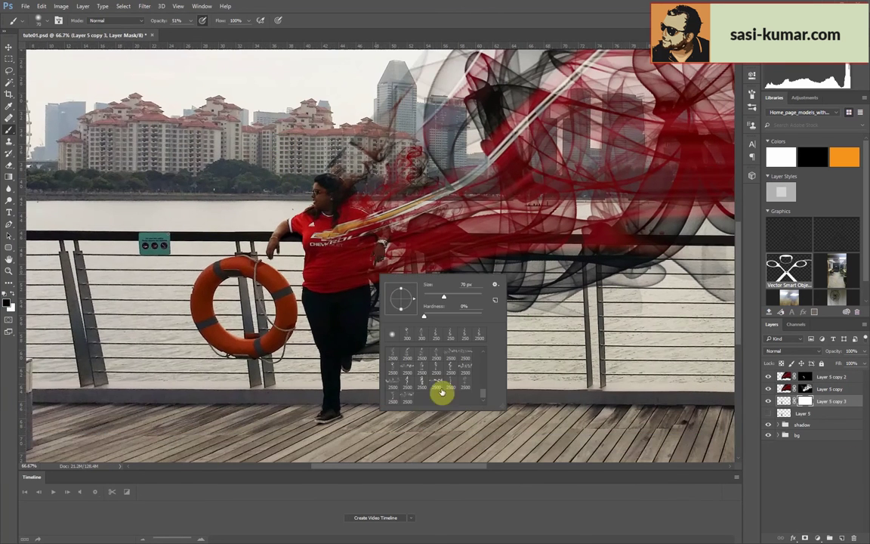
double_click(408, 356)
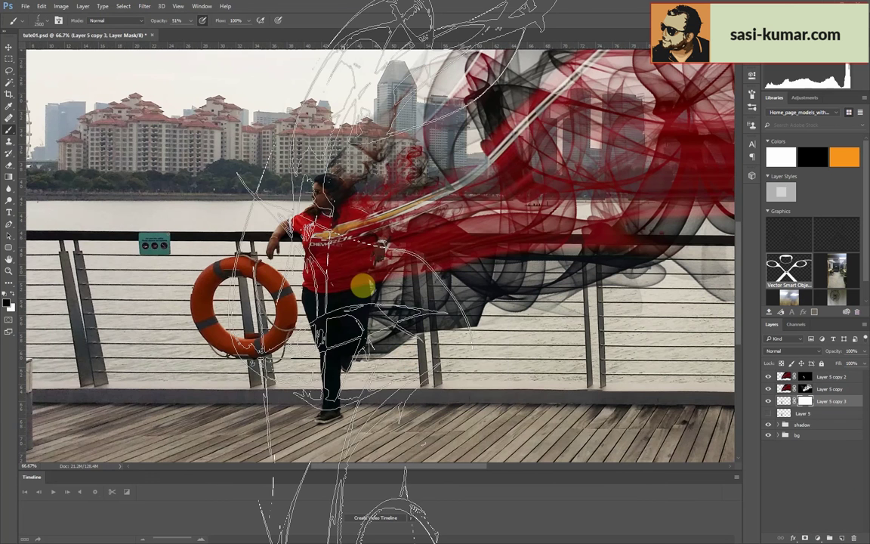
left_click_drag(363, 286, 325, 204)
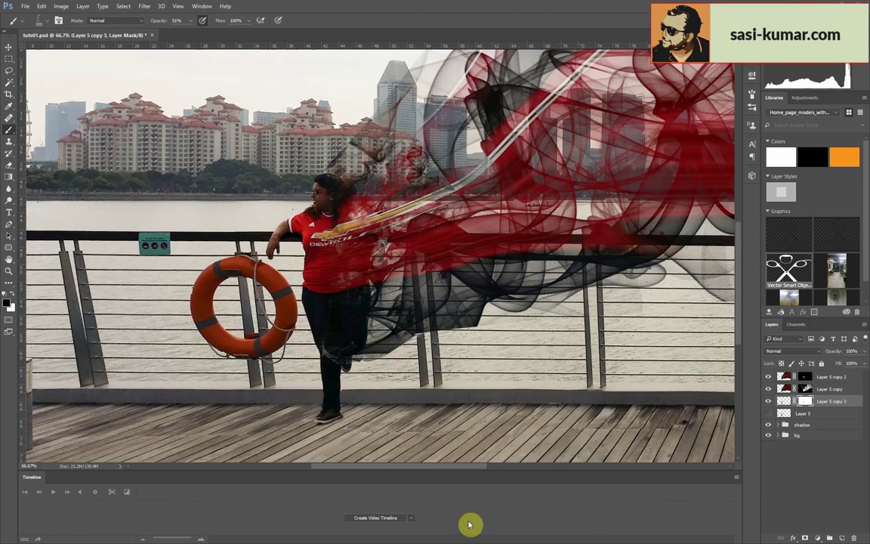
- Shrink the smoke brush to 900 and mask more smoke around the head and legs
right_click(346, 262)
key("Escape")
right_click(370, 264)
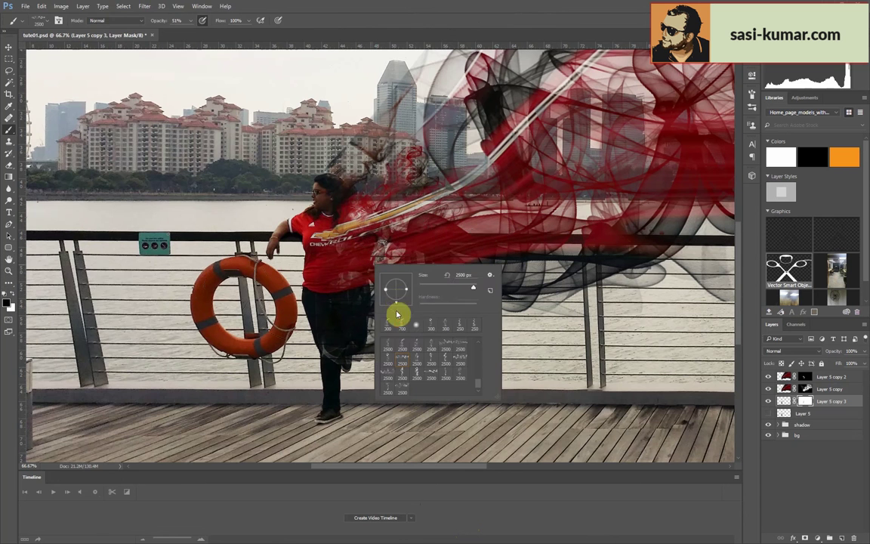
key("Escape")
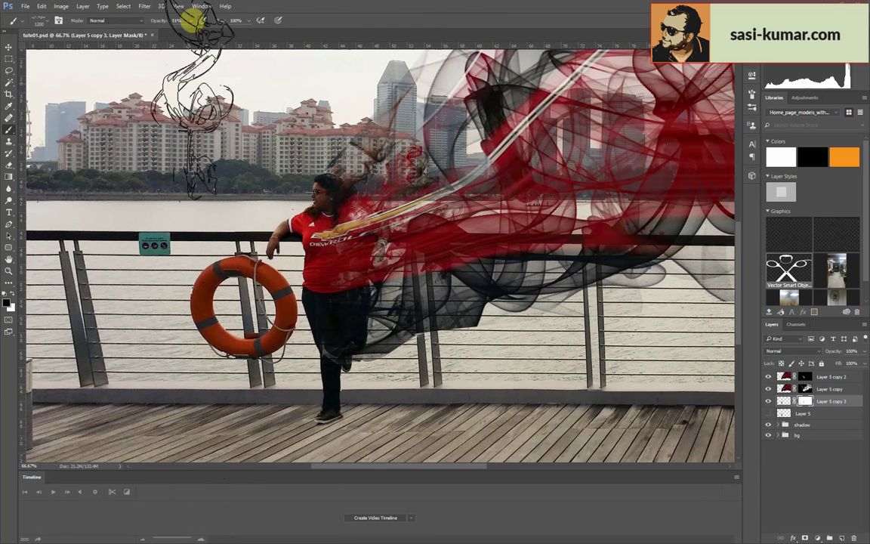
key("bracketleft")
key("bracketleft")
key("bracketleft")
left_click_drag(337, 185, 334, 182)
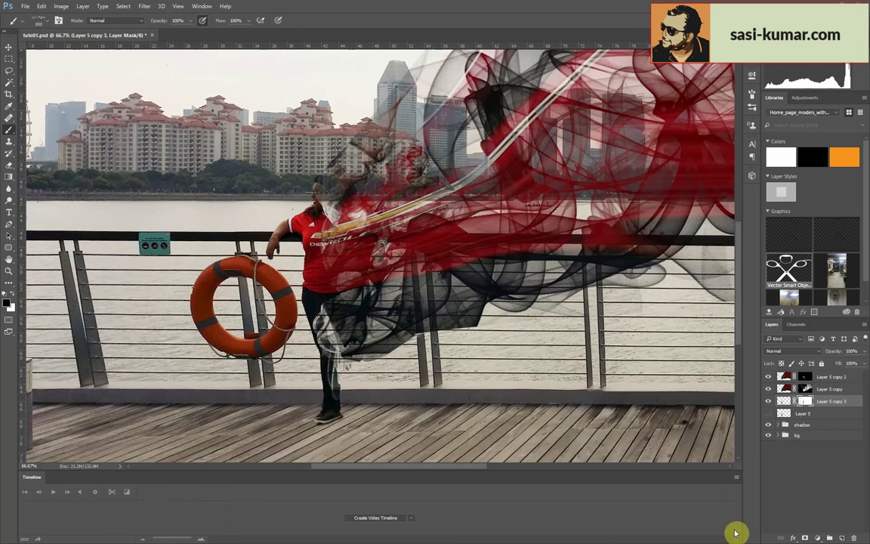
key("ctrl+minus")
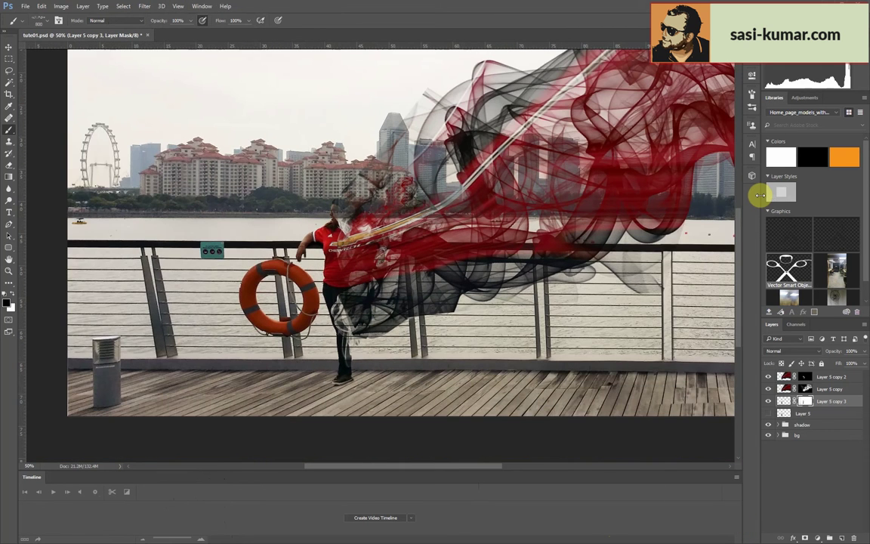
key("ctrl+minus")
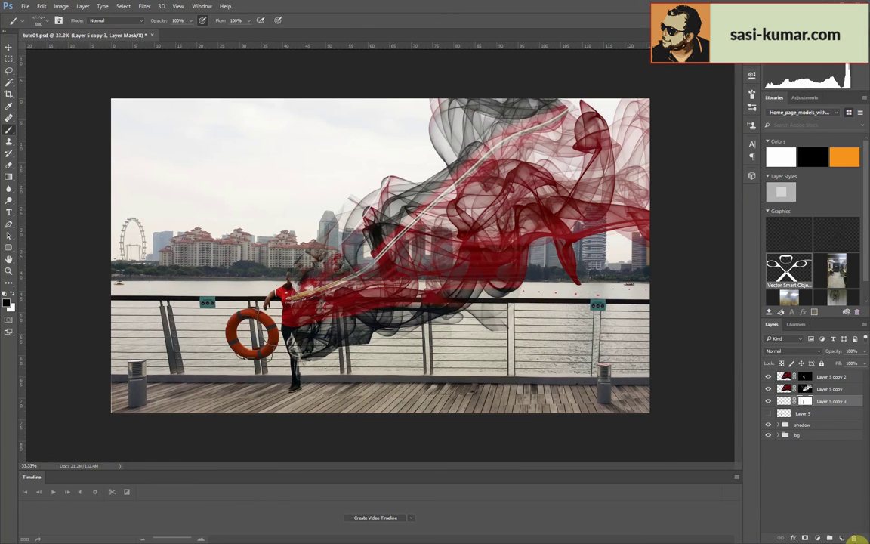
scroll(436, 309, "up", 5)
scroll(437, 310, "down", 4)
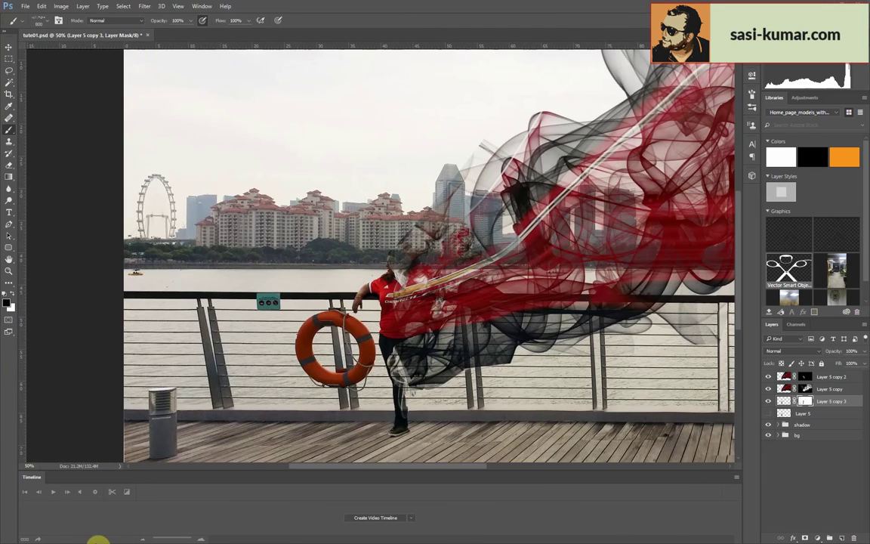
scroll(383, 272, "up", 4)
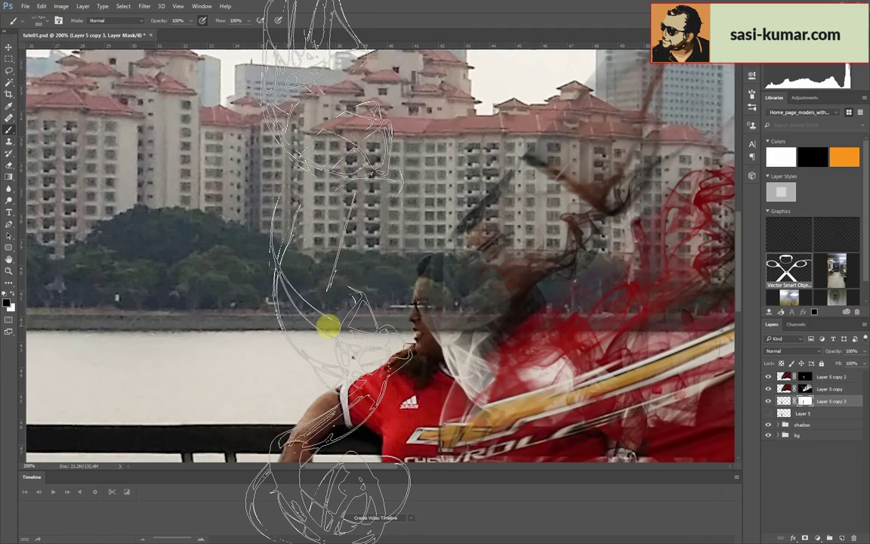
- Paint white with a soft round brush to restore the face, neck, earring and hair
right_click(466, 334)
double_click(457, 318)
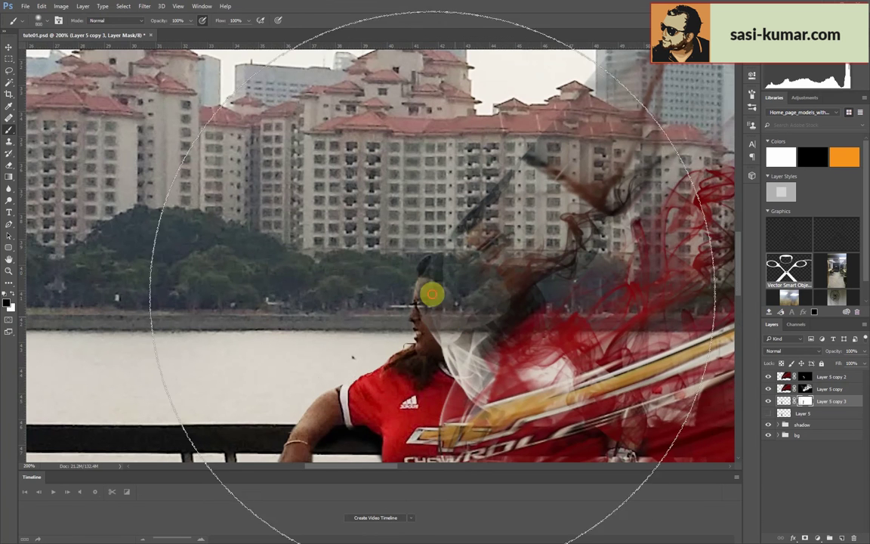
key("x")
key("bracketleft")
key("bracketleft")
key("bracketleft")
left_click_drag(453, 296, 443, 316)
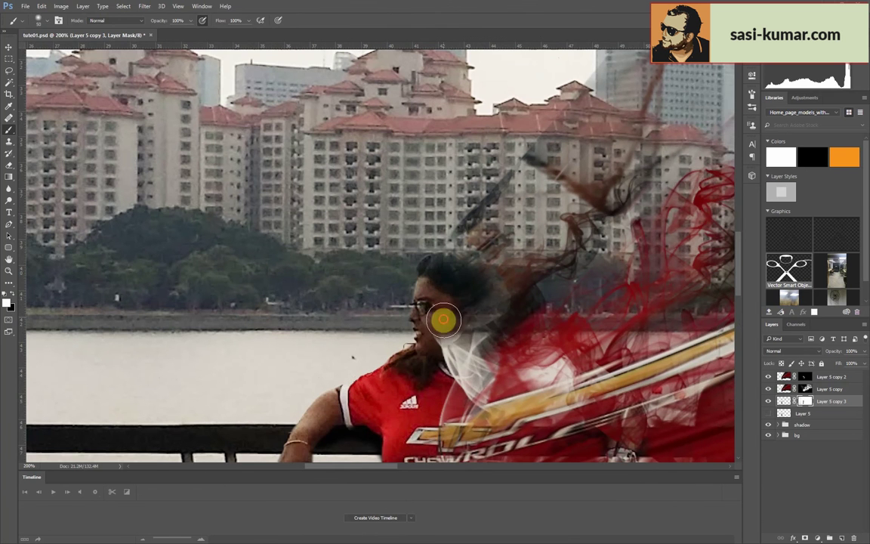
mouse_move(448, 351)
left_mouse_down()
mouse_move(448, 334)
mouse_move(436, 359)
mouse_move(478, 323)
left_mouse_up()
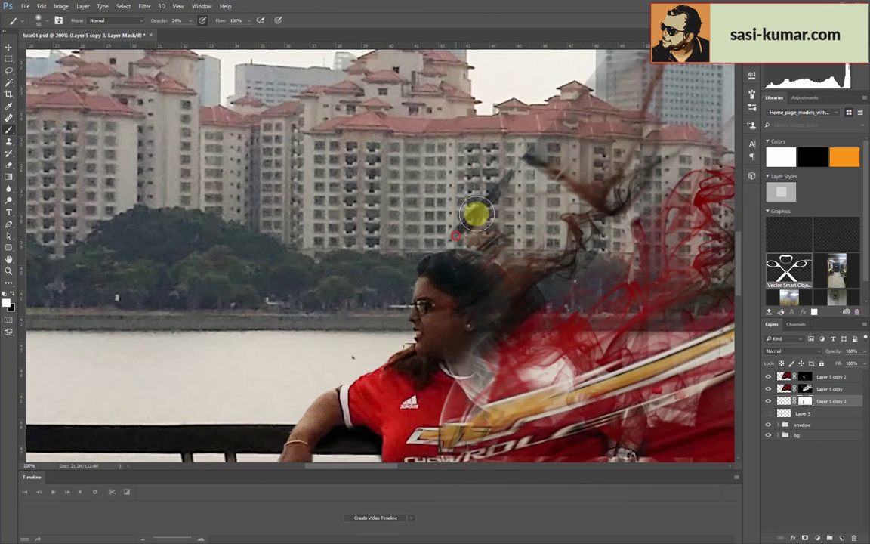
key("alt+bracketright")
mouse_move(492, 225)
left_mouse_down()
mouse_move(482, 228)
mouse_move(498, 181)
left_mouse_up()
key("alt+bracketright")
key("ctrl+minus")
key("ctrl+minus")
key("ctrl+minus")
key("ctrl+minus")
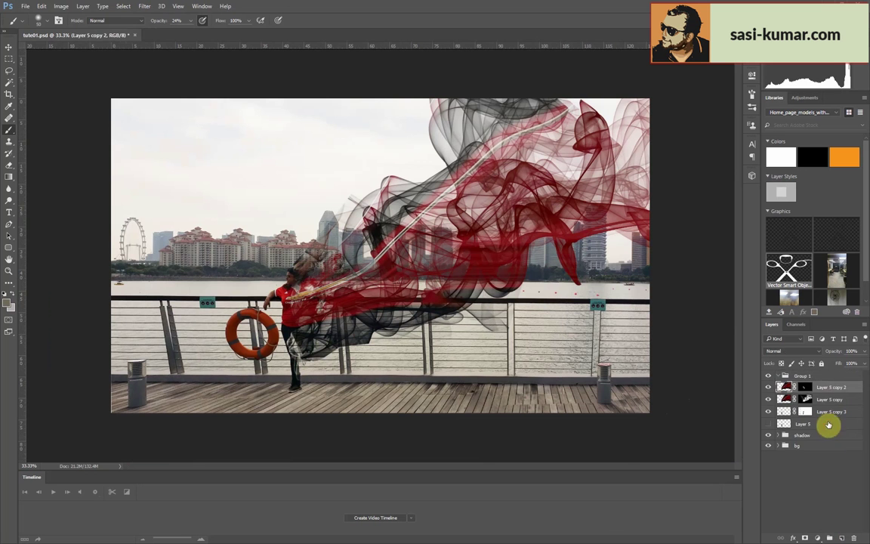
- Group the smoke layers into Group 1 and add a brightening Curves adjustment
left_click(803, 413, "shift")
key("ctrl+g")
left_click(817, 538)
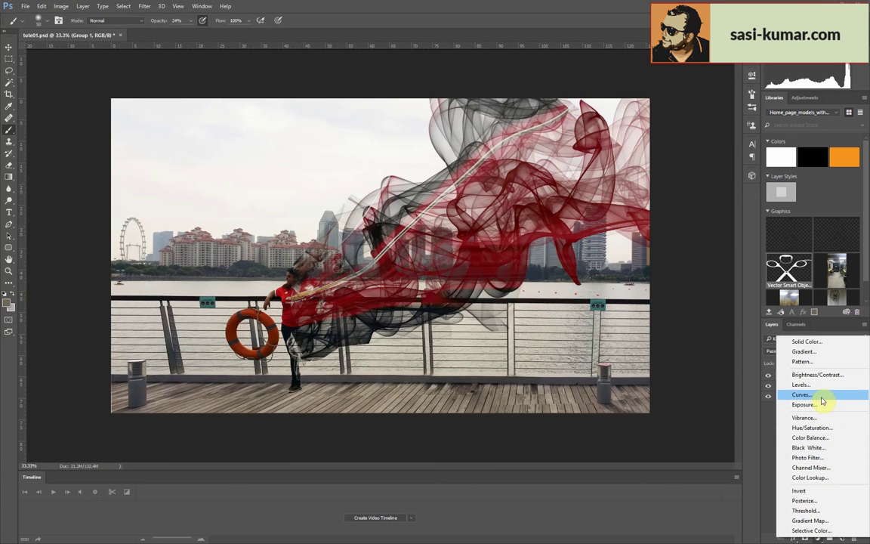
left_click(802, 395)
left_click_drag(713, 144, 710, 134)
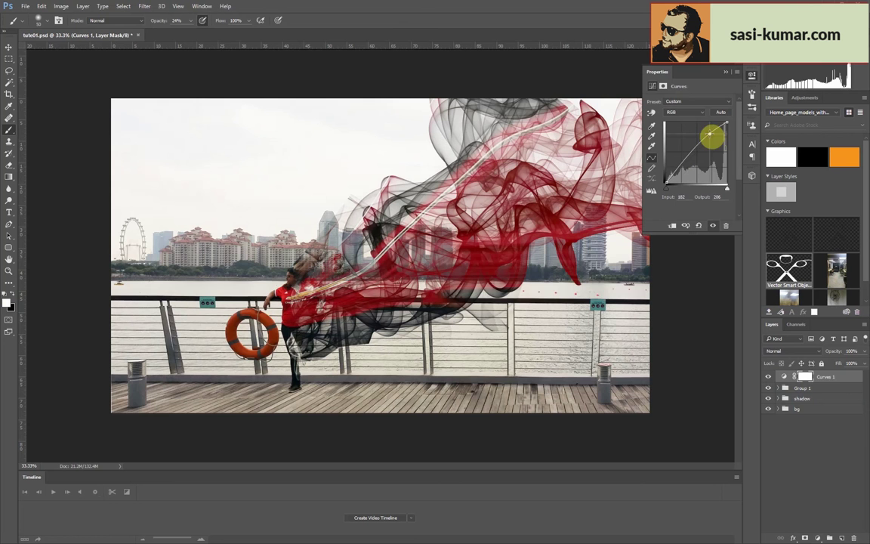
left_click_drag(677, 171, 677, 167)
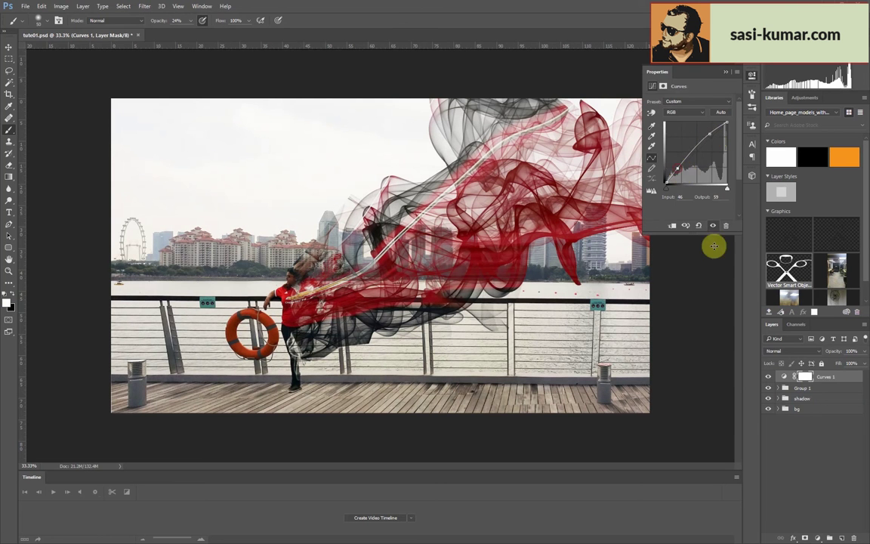
left_click(806, 456)
- Add an Exposure adjustment raised to +0.38
left_click(817, 538)
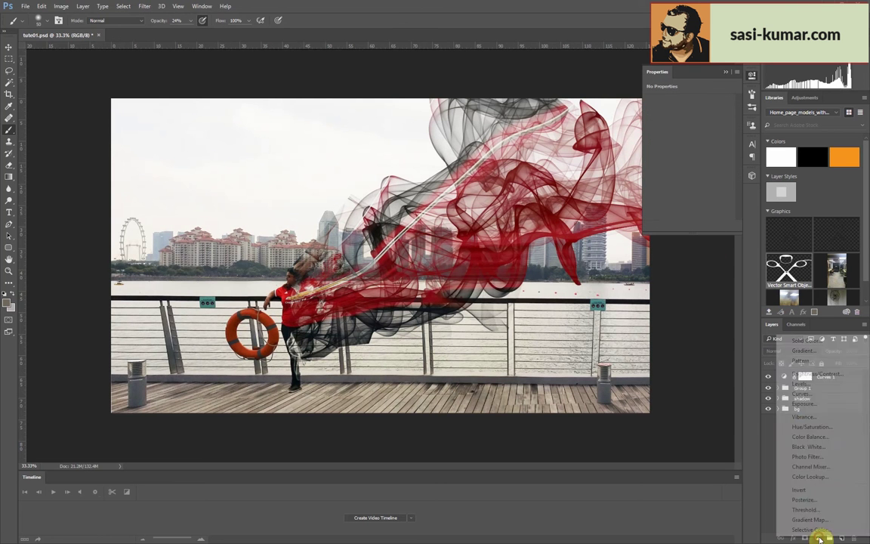
left_click(828, 405)
left_click_drag(688, 123, 687, 143)
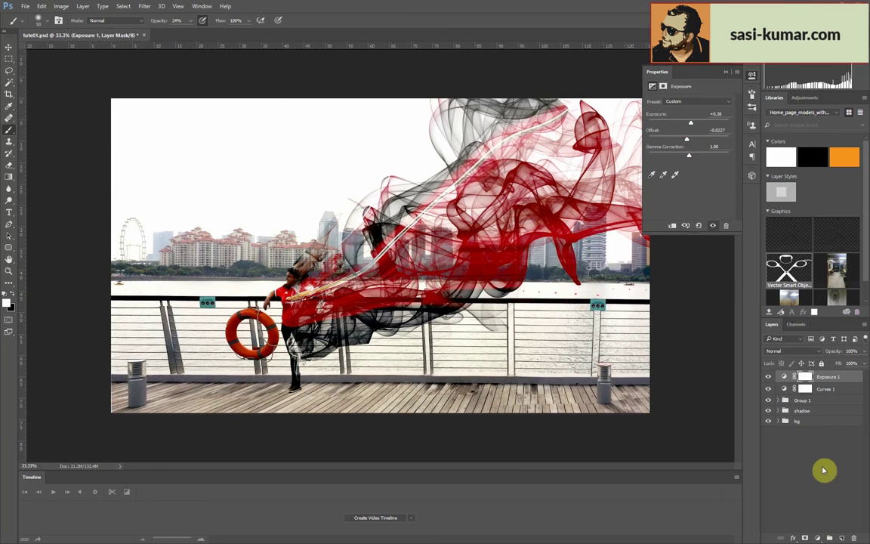
left_click(823, 470)
- Add a light-blue Photo Filter adjustment at 25% density
left_click(817, 538)
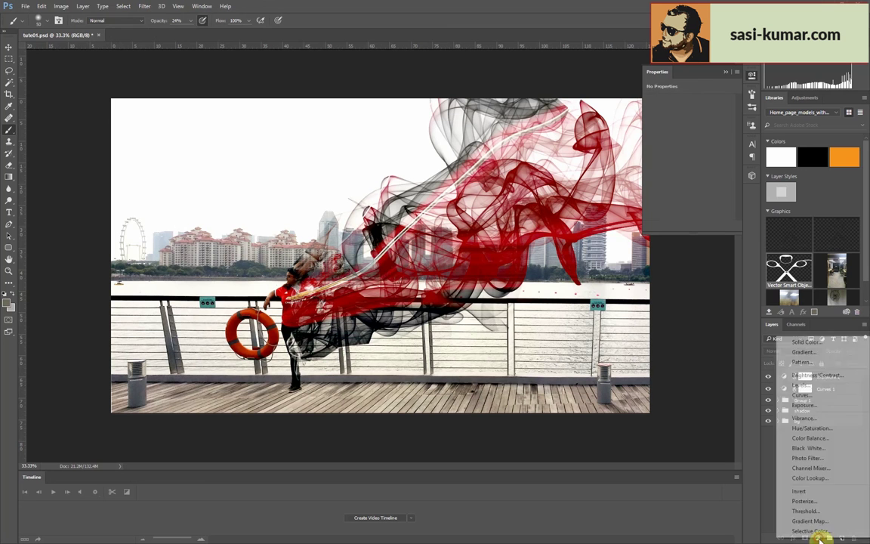
left_click(835, 460)
left_click(676, 114)
left_click_drag(707, 270, 690, 211)
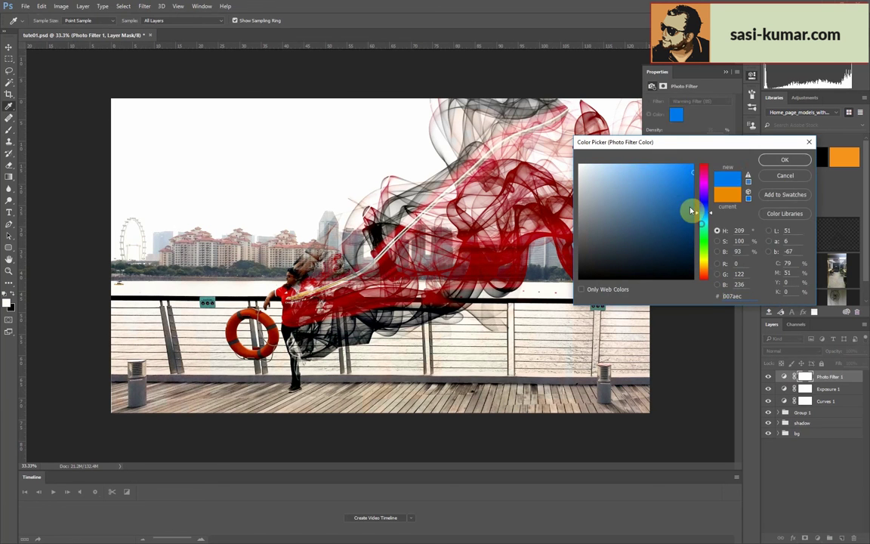
left_click(784, 160)
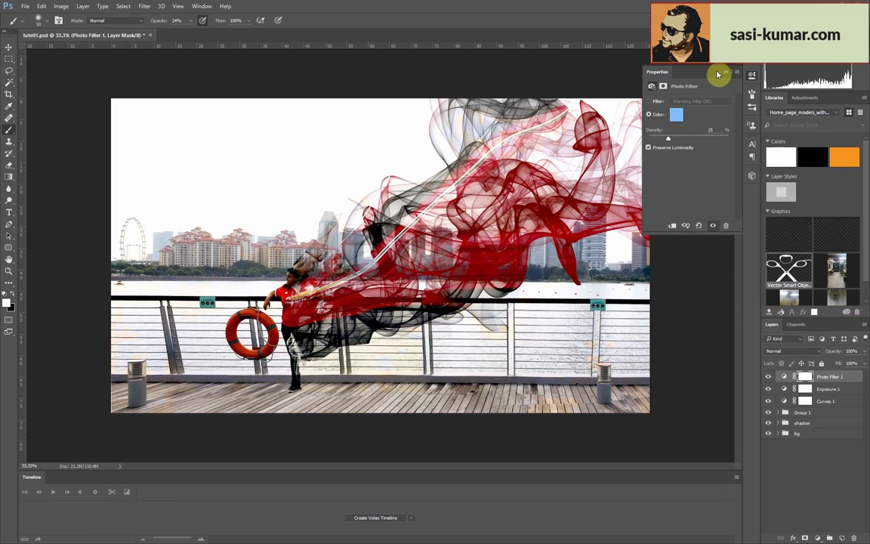
left_click(724, 72)
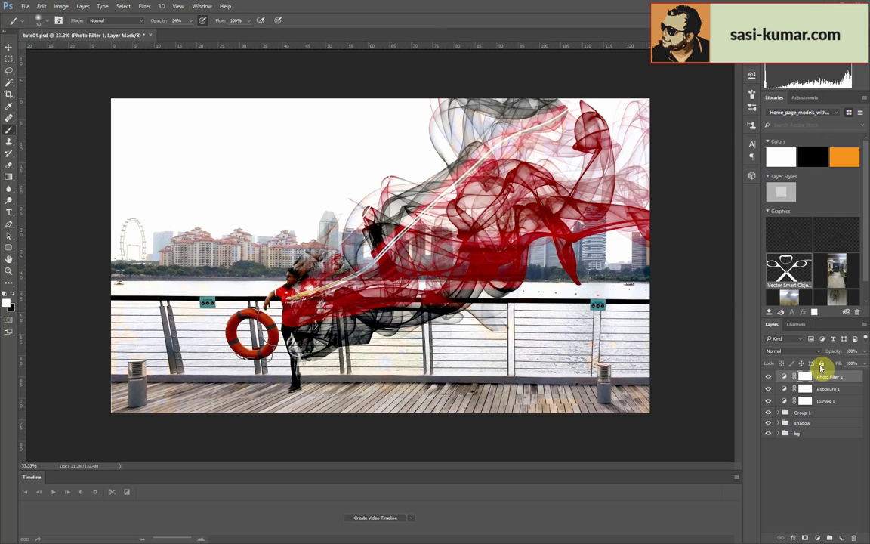
left_click(11, 50)
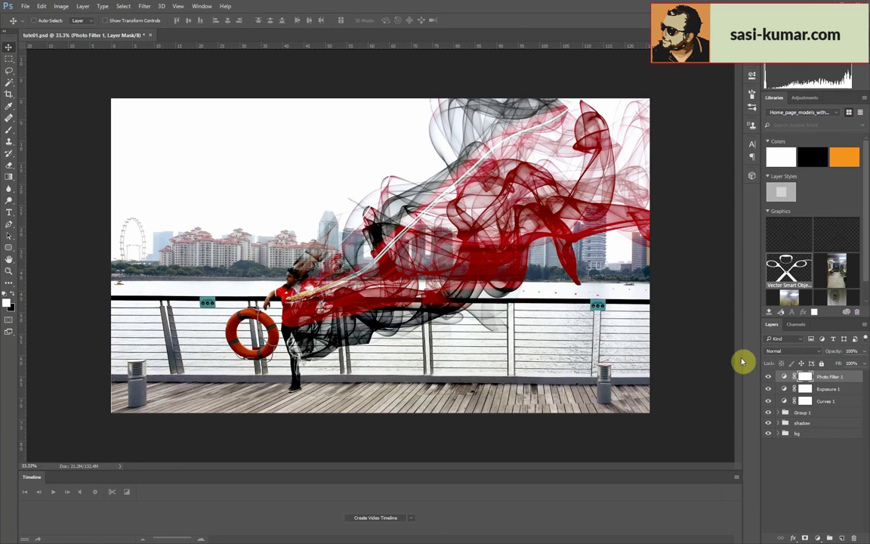
- Crop a sliver off the image's left edge
key("c")
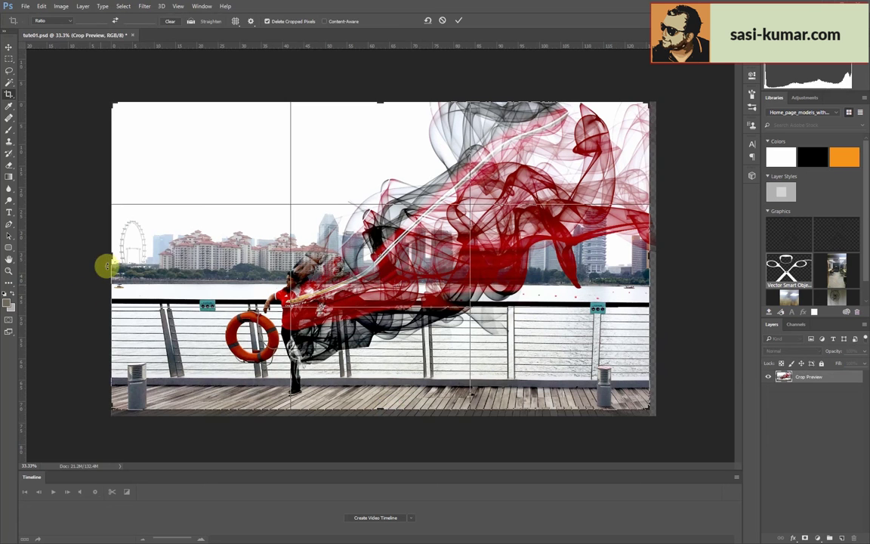
left_click_drag(106, 266, 112, 252)
key("Return")
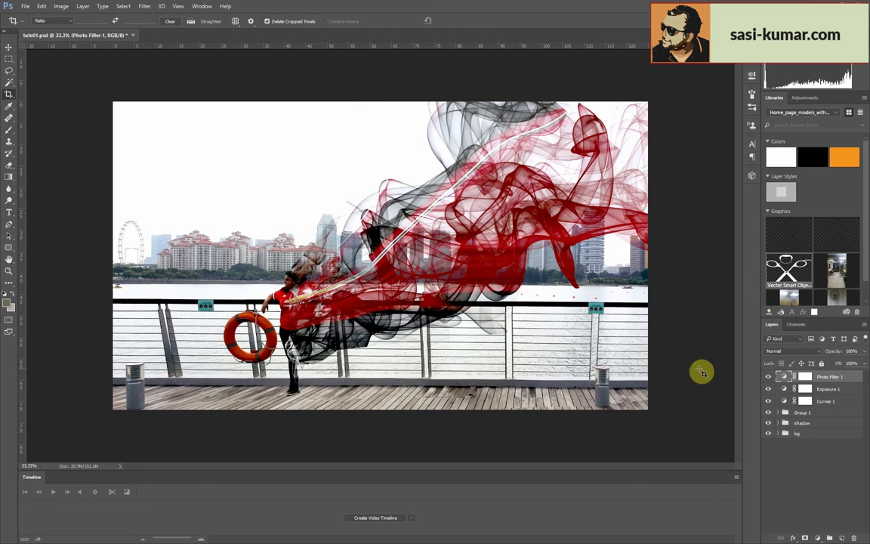
- Select every layer and group them into Group 2
key("ctrl+alt+a")
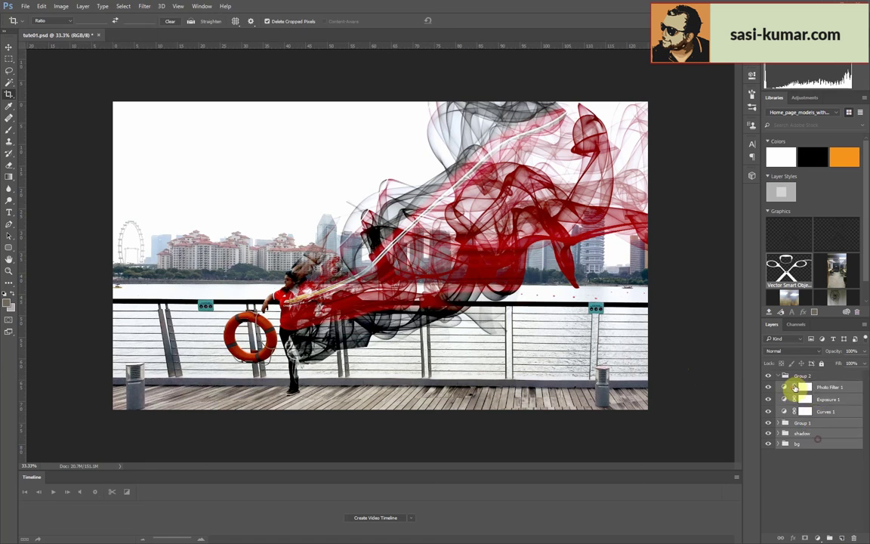
key("ctrl+g")
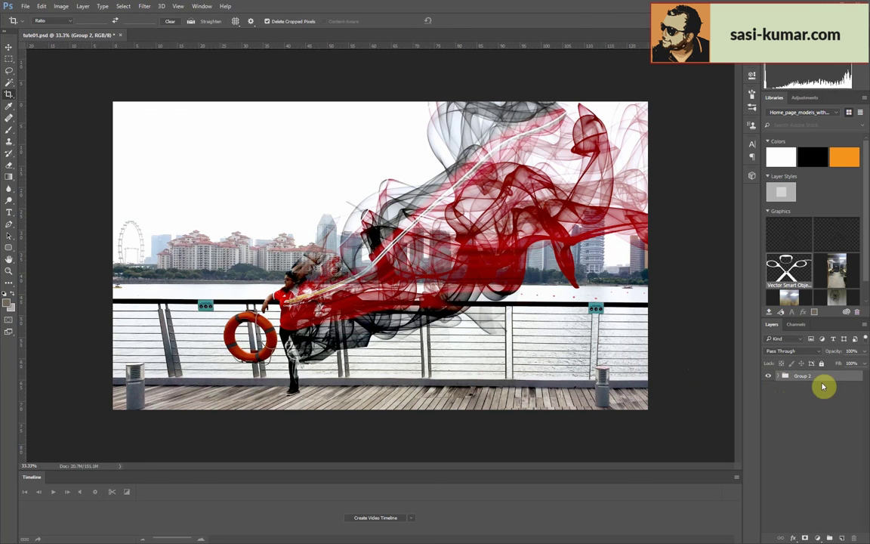
right_click(824, 387)
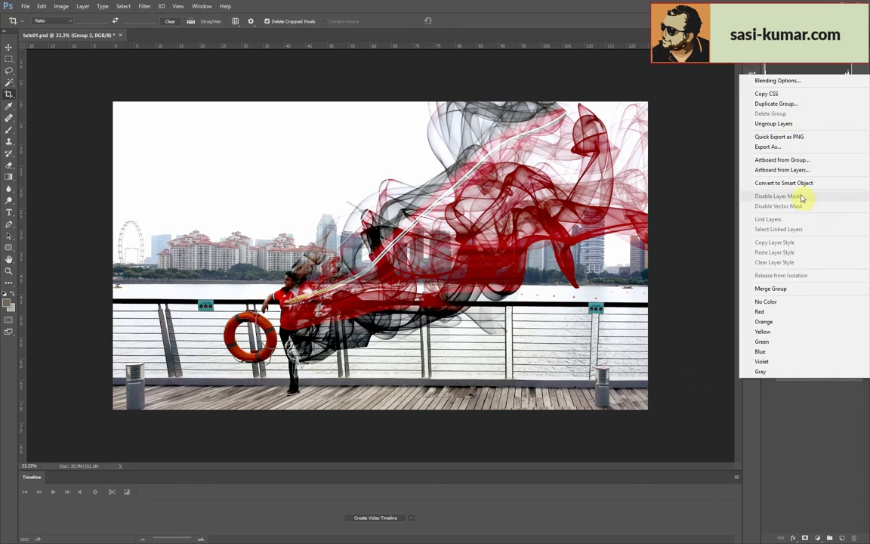
key("Escape")
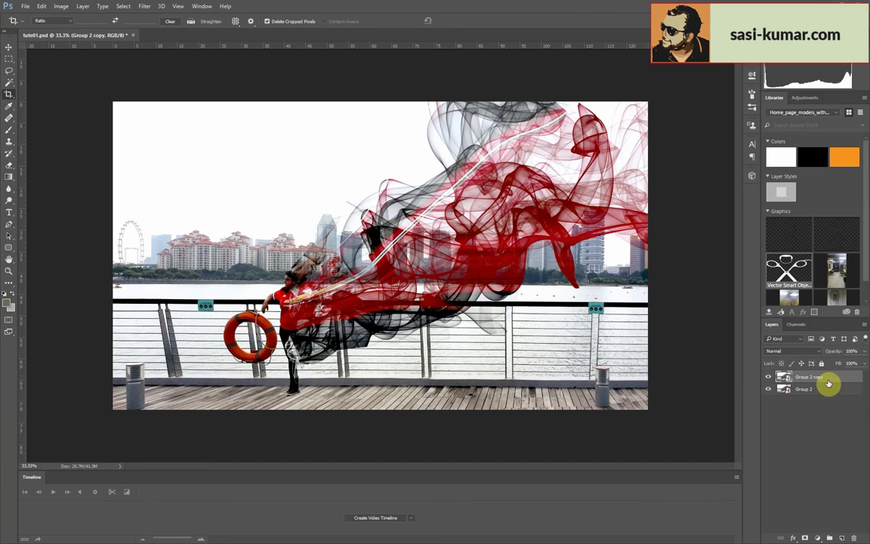
- Apply a Gaussian Blur of radius 2.1 to Group 2 copy
left_click(65, 8)
mouse_move(159, 106)
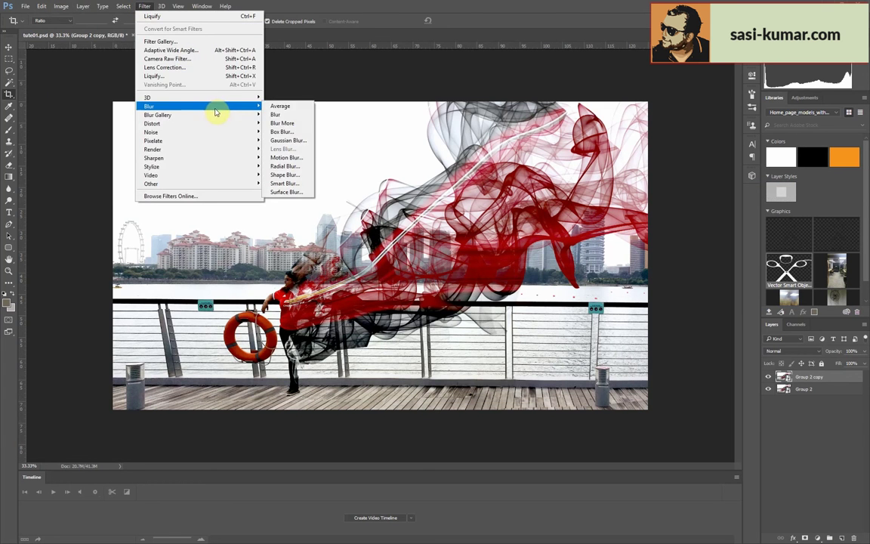
left_click(295, 143)
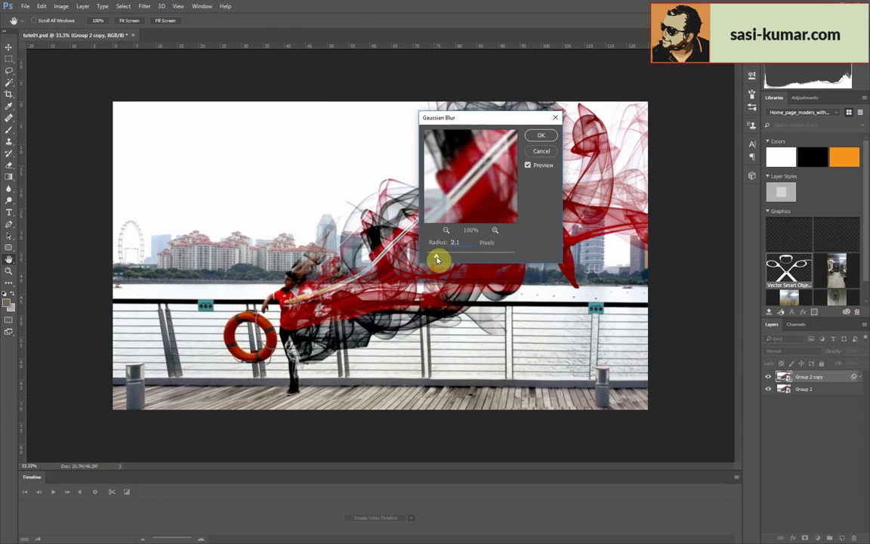
key("Return")
key("c")
- Add a mask to Group 2 copy and paint black at 85% opacity to keep areas sharp
key("b")
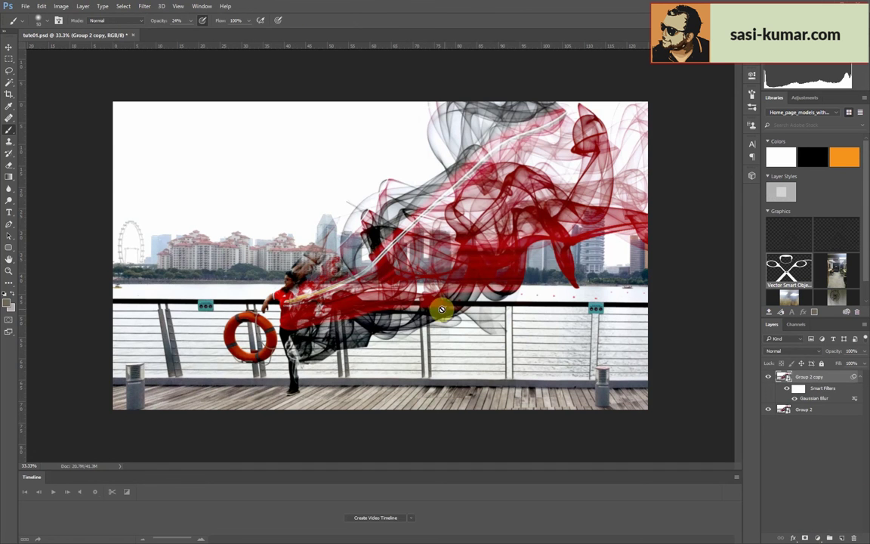
left_click(806, 538)
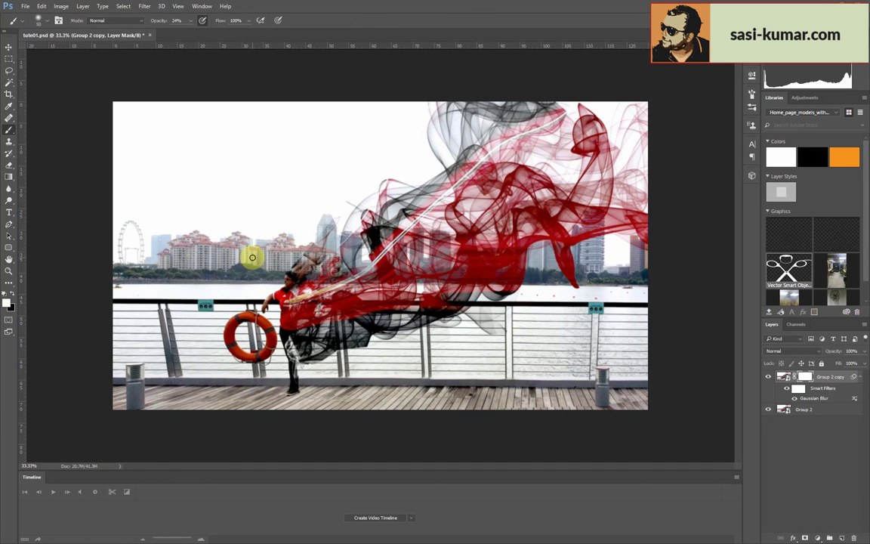
right_click(237, 252)
key("Return")
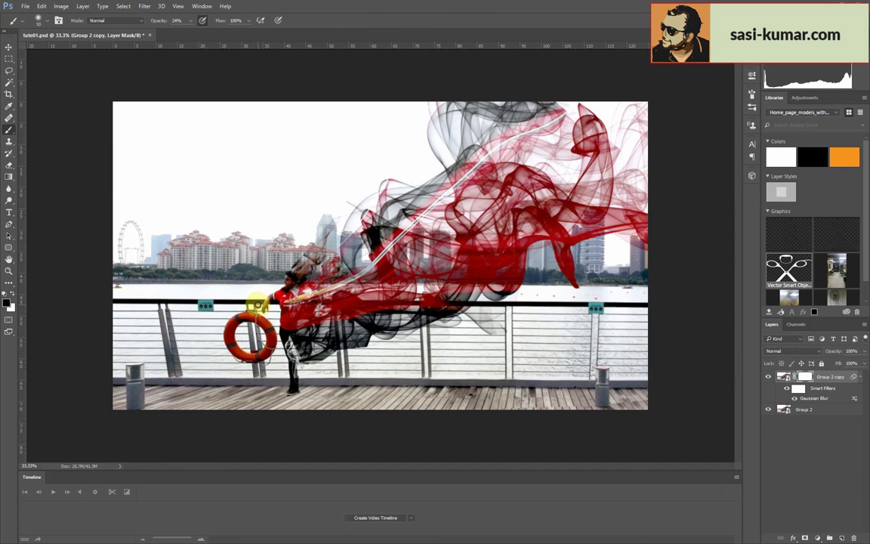
left_click_drag(189, 351, 295, 301)
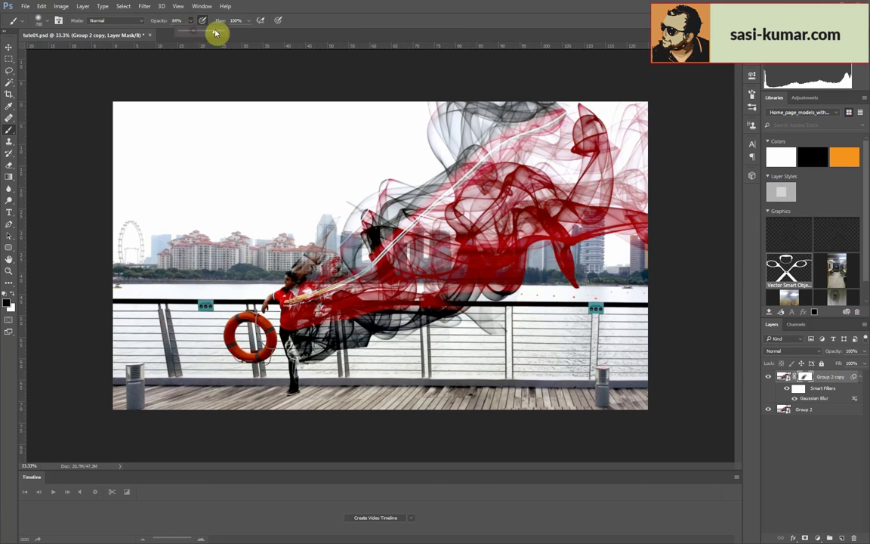
left_click_drag(215, 33, 217, 32)
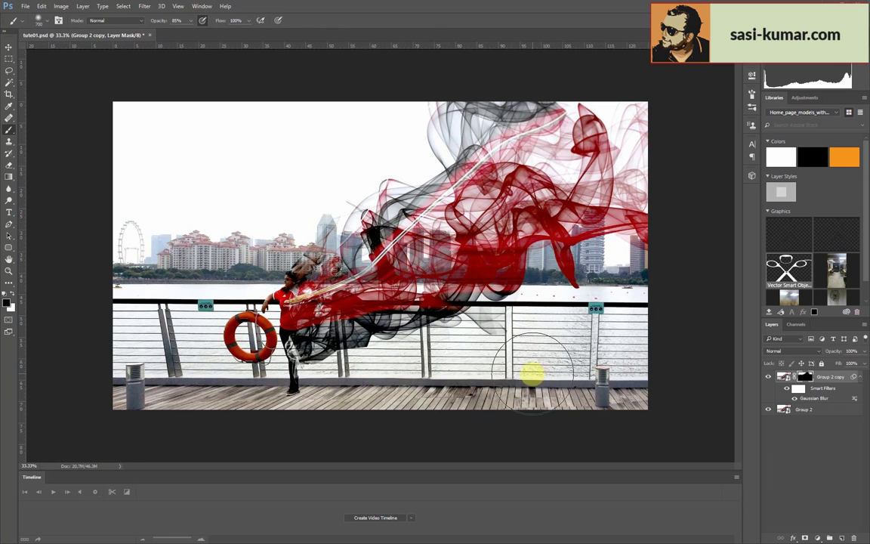
- Add a new layer and fill it with a light blue colour
left_click(841, 537)
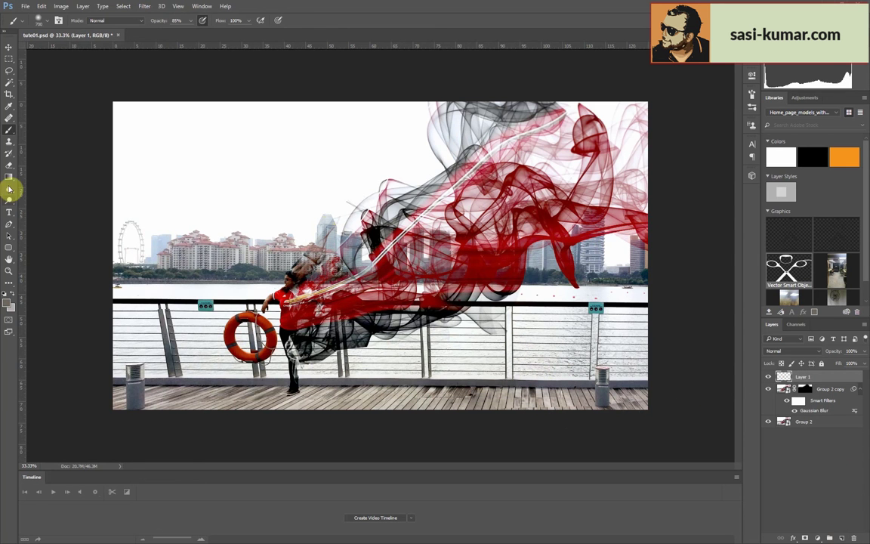
key("i")
left_click(10, 306)
left_click(330, 215)
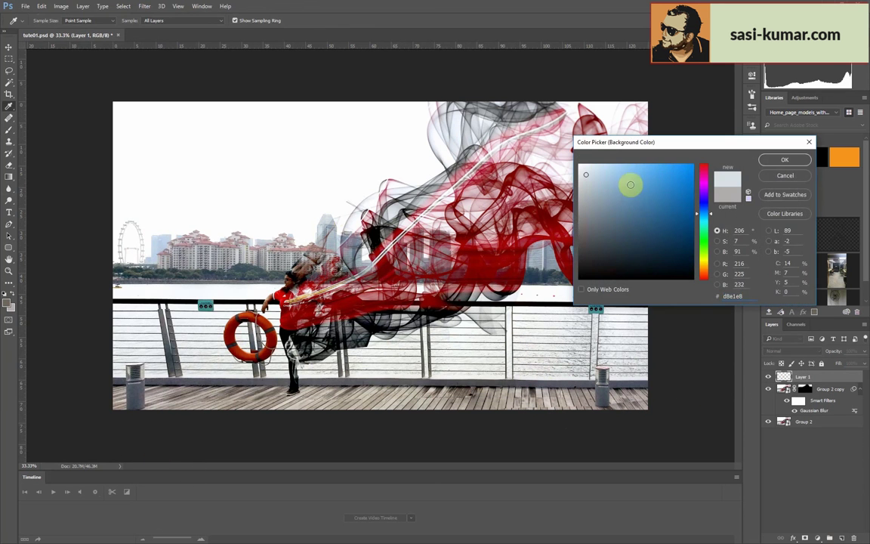
left_click(616, 167)
left_click(784, 159)
key("ctrl+BackSpace")
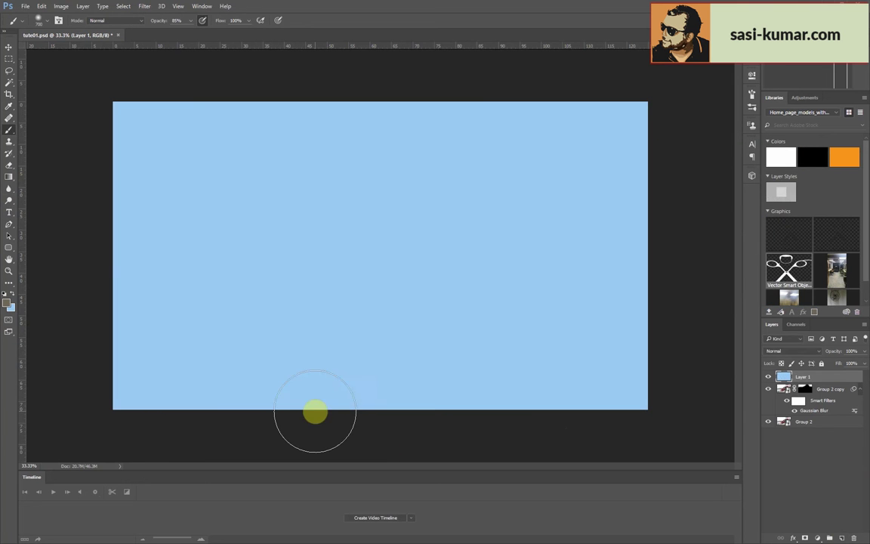
- Try several blend modes on the blue layer and settle on Soft Light
left_click(788, 344)
left_click(819, 355)
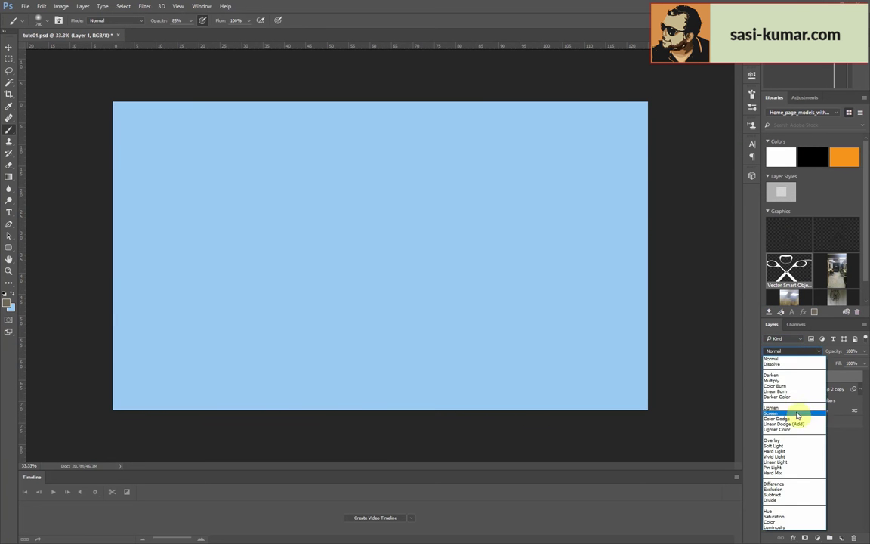
left_click(787, 382)
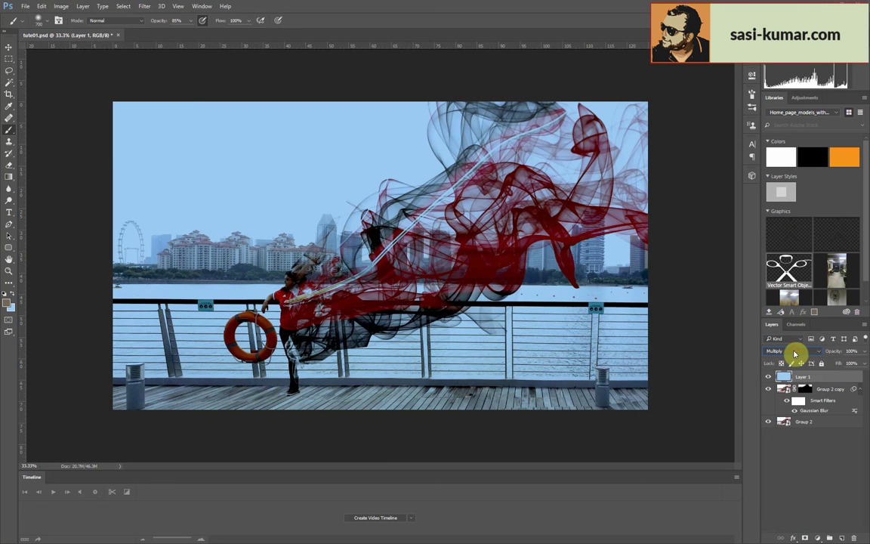
left_click(793, 352)
left_click(775, 441)
left_click(792, 352)
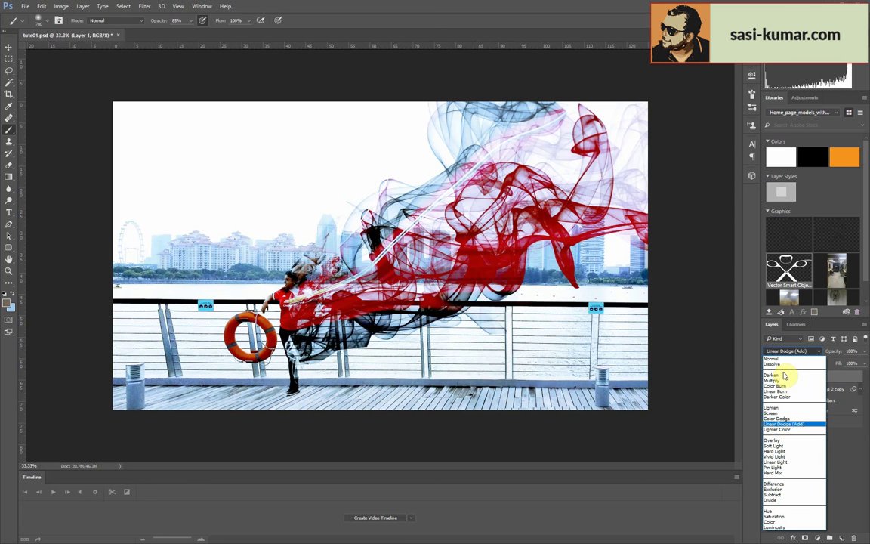
left_click(799, 355)
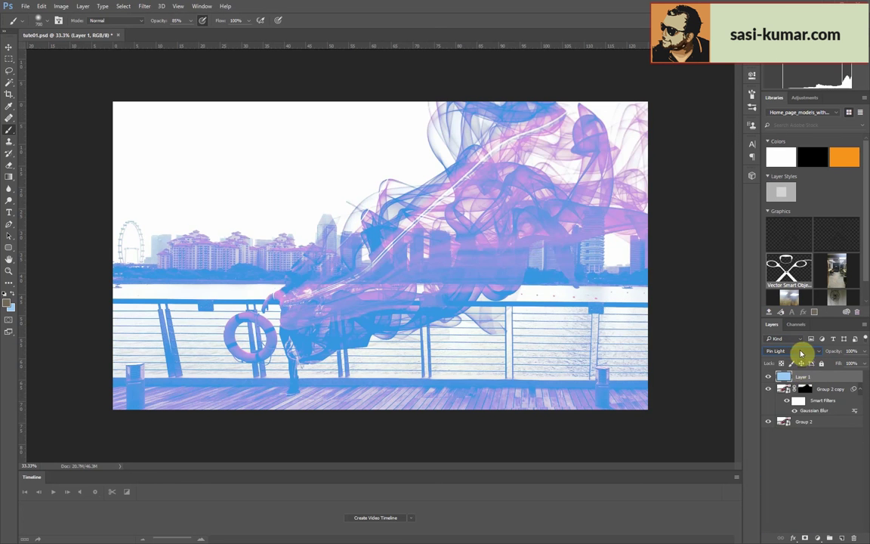
left_click(786, 367)
key("Down")
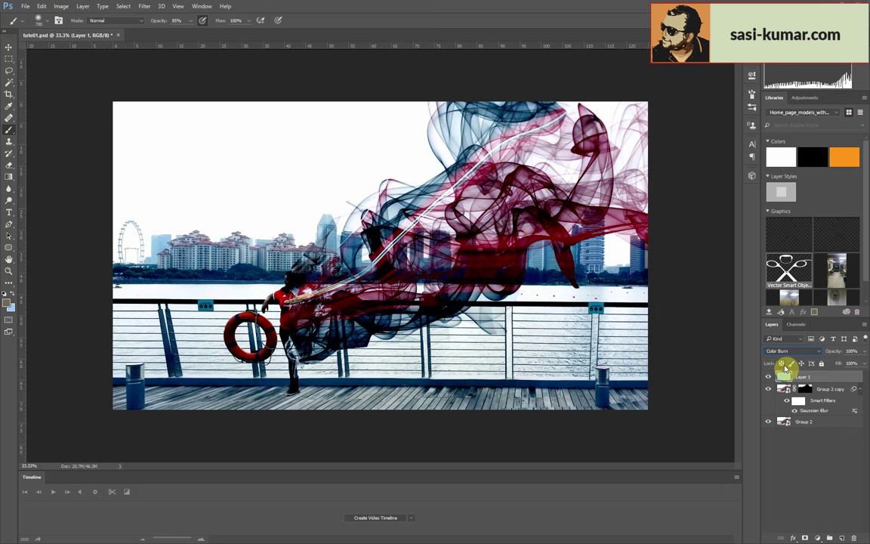
key("Down")
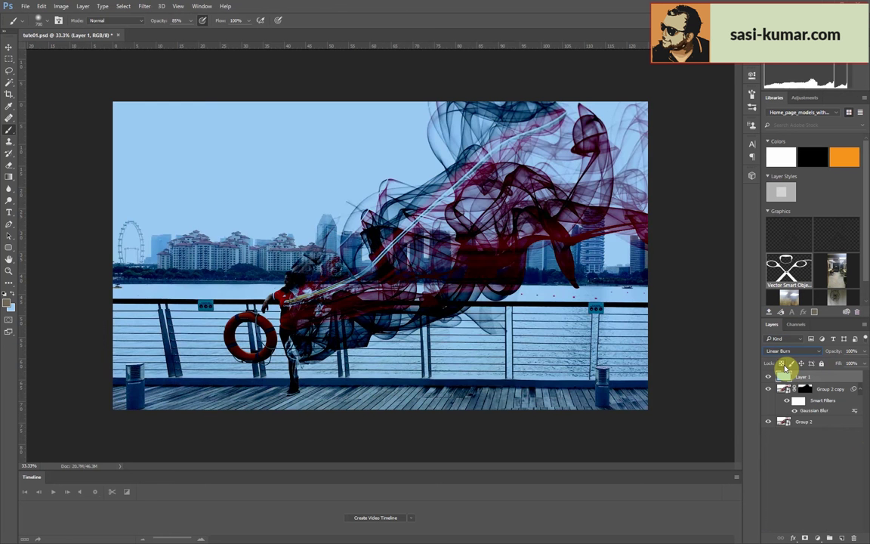
key("Down")
key("Down")
key("Down")
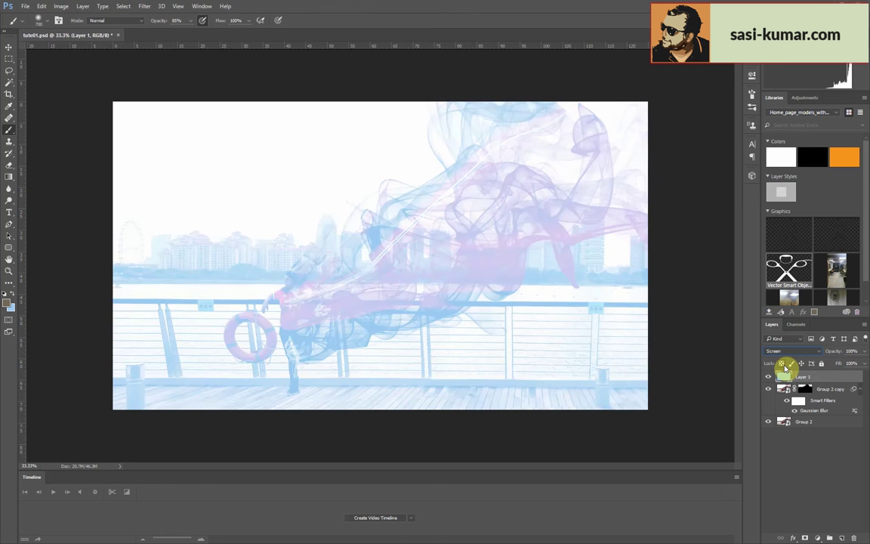
key("Down")
key("Down")
key("Down")
key("Down")
key("Down")
key("Down")
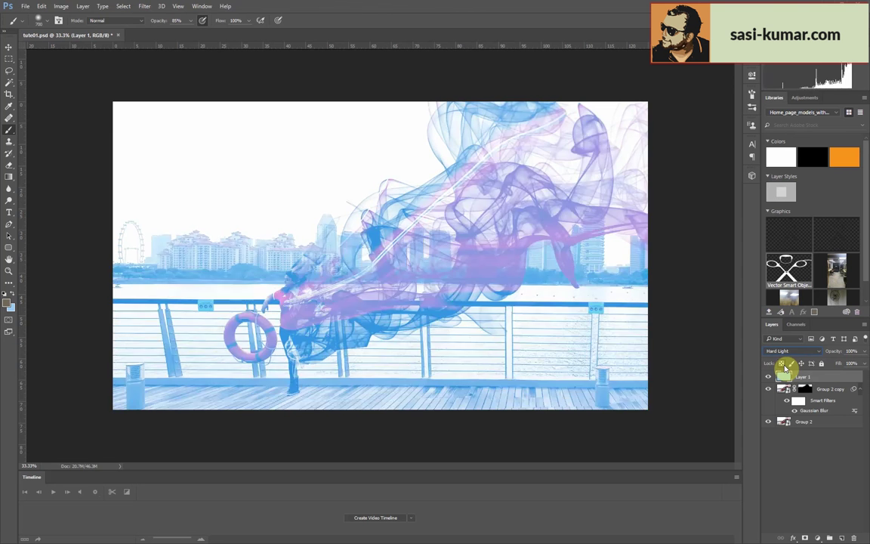
key("Up")
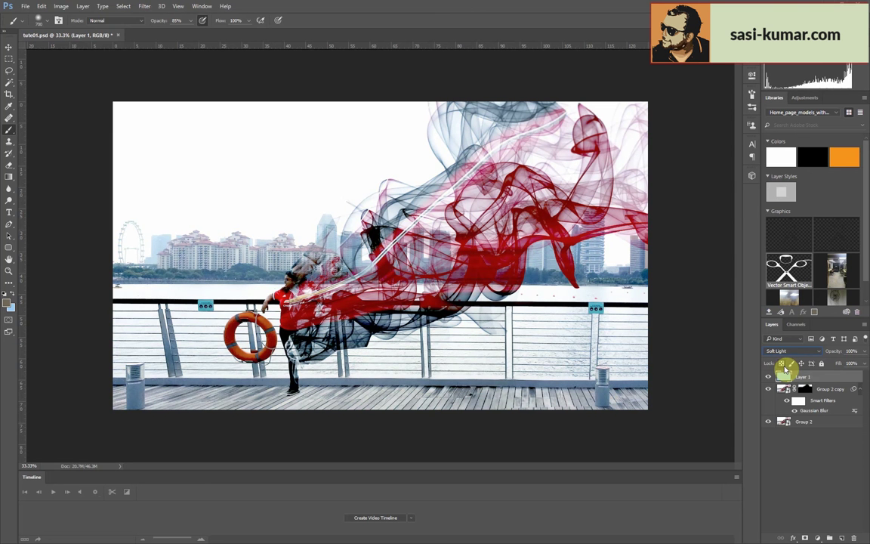
- Lower the blue Layer 1's opacity to 64%
left_click(784, 373)
left_click(865, 351)
left_click_drag(839, 365, 844, 364)
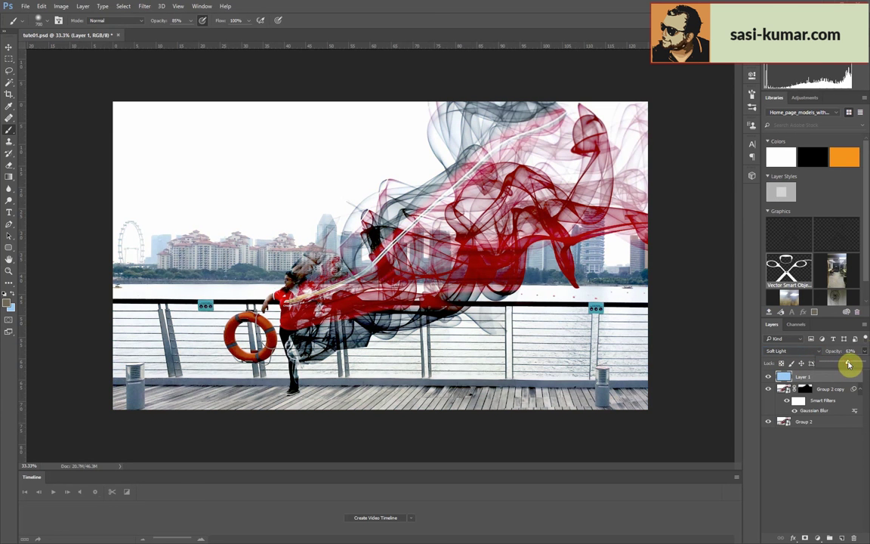
left_click(819, 505)
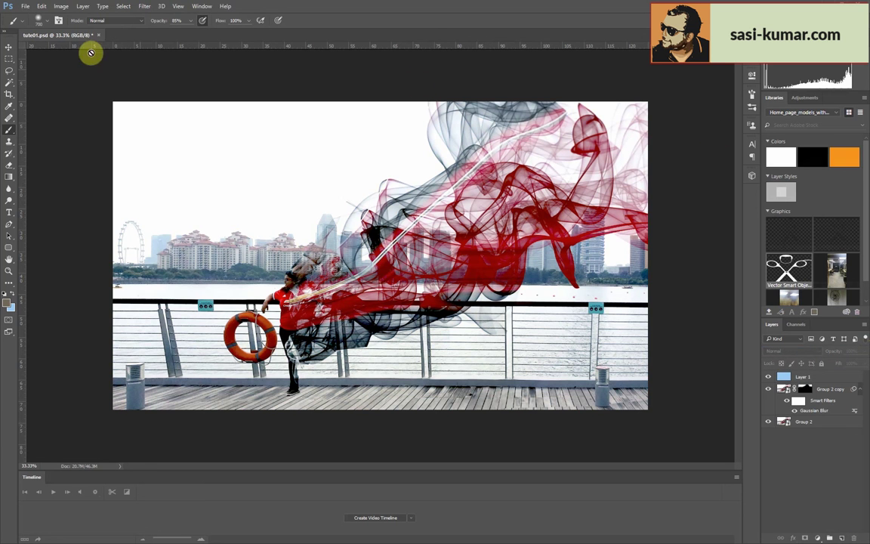
left_click(9, 47)
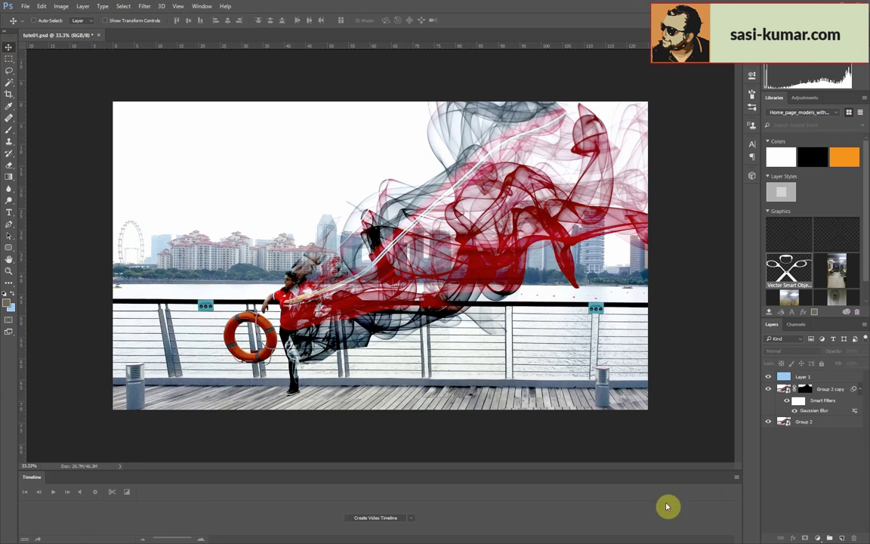
left_click(835, 378)
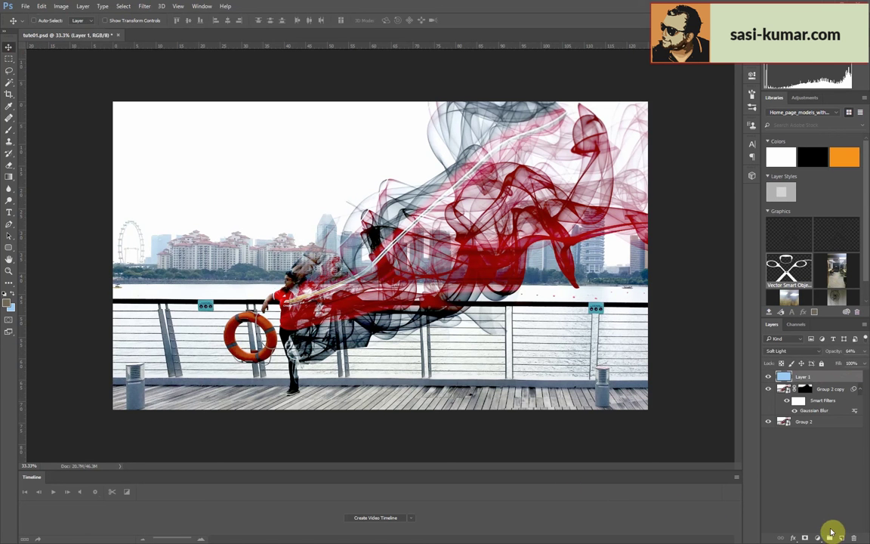